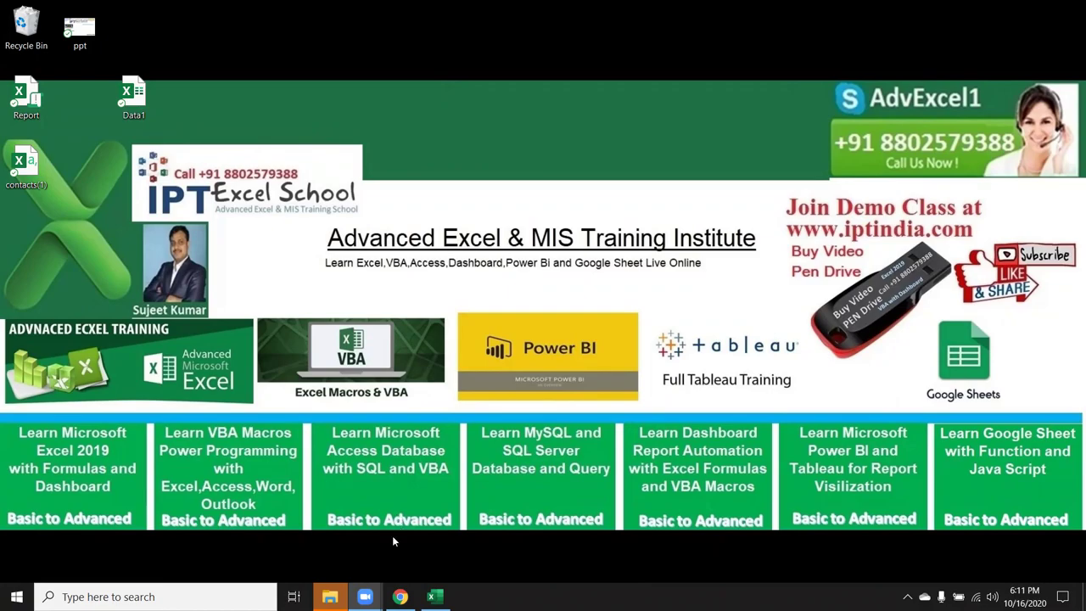
# Bring Excel back into view and create a new blank workbook, Book2.
pyautogui.click(434, 597)
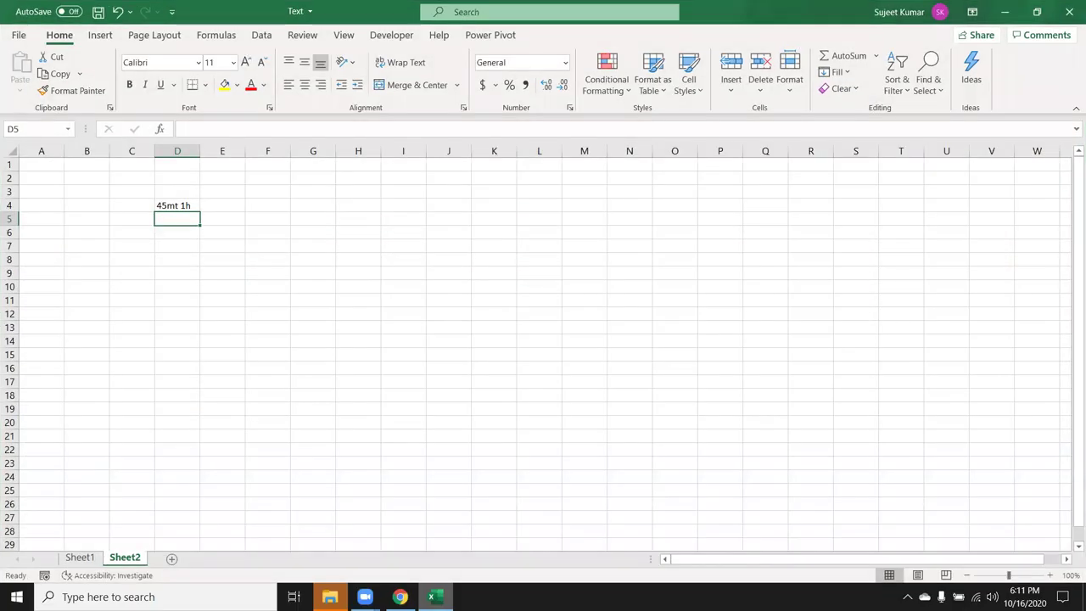
pyautogui.hotkey('ctrl', 'n')
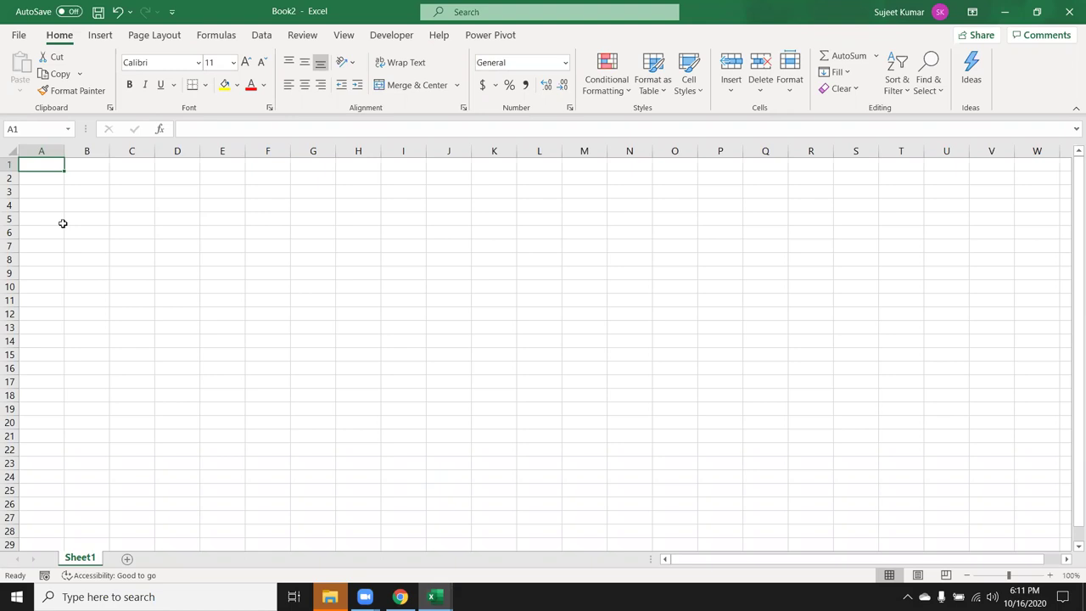
# Enter 'Month' in A2 and the headers E.Code, Name, Dep. in A6:C6.
pyautogui.click(40, 177)
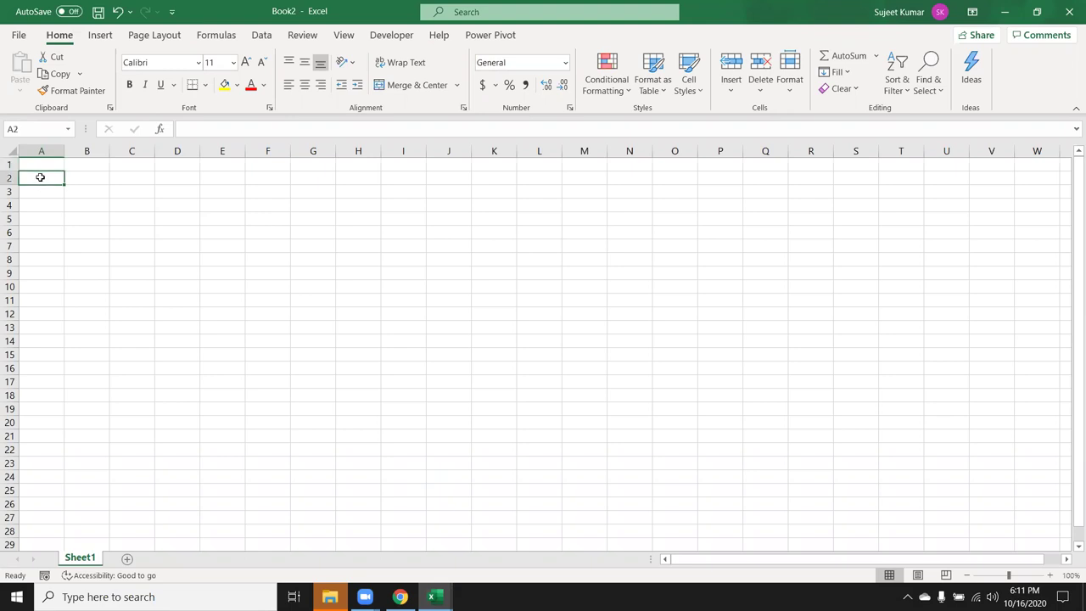
pyautogui.write('Month')
pyautogui.press('Tab')
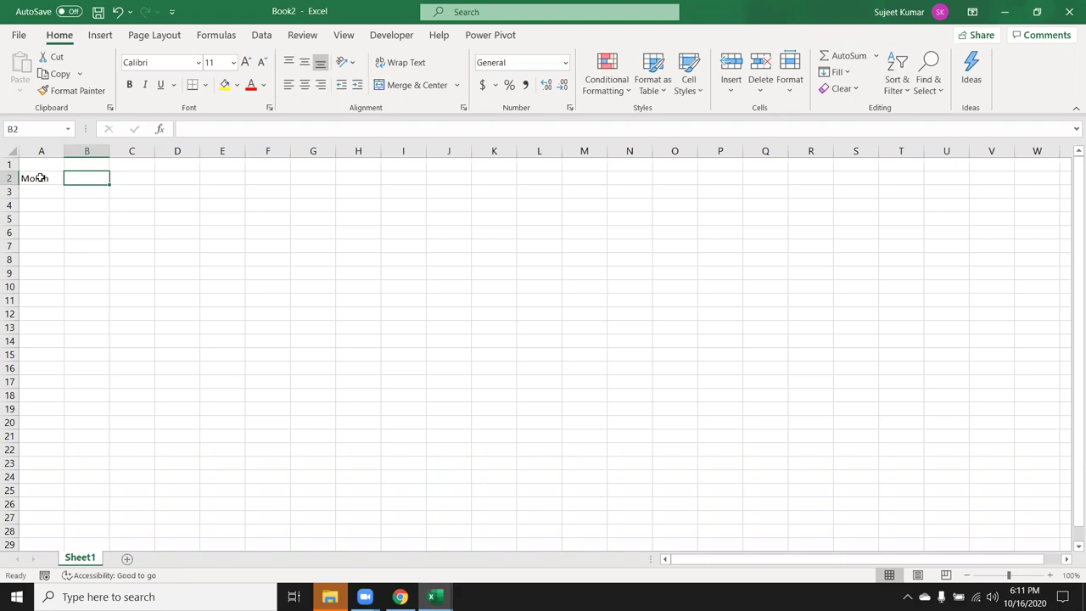
pyautogui.click(30, 226)
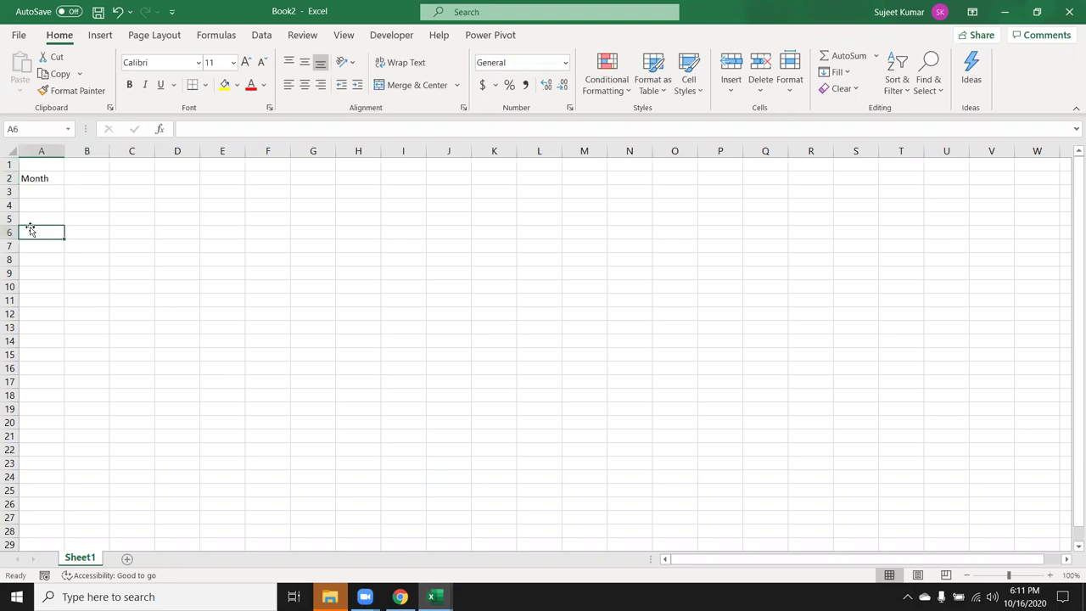
pyautogui.write('E.Code')
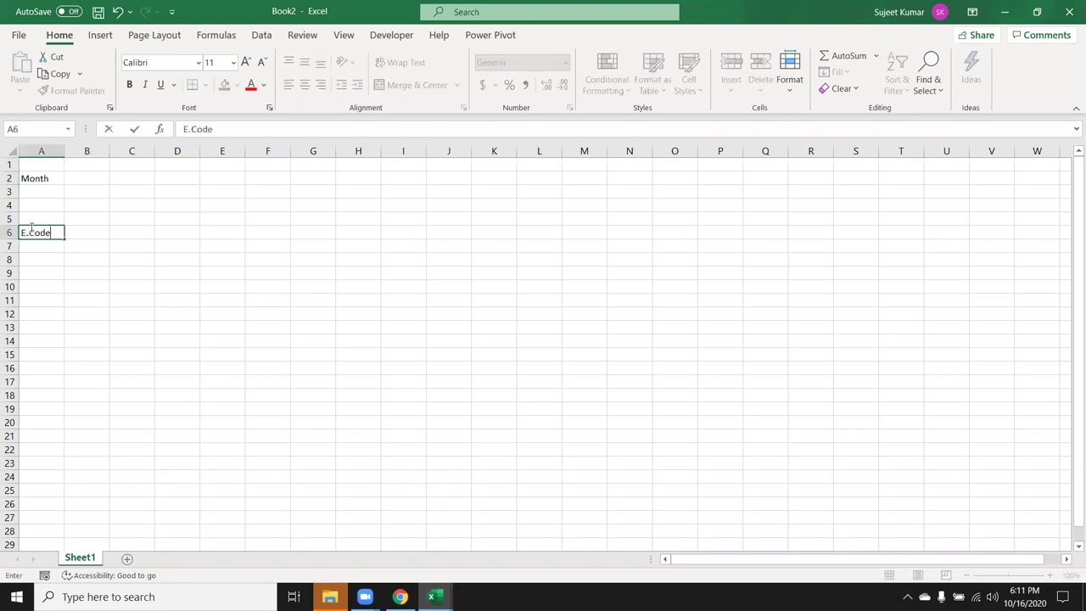
pyautogui.press('Tab')
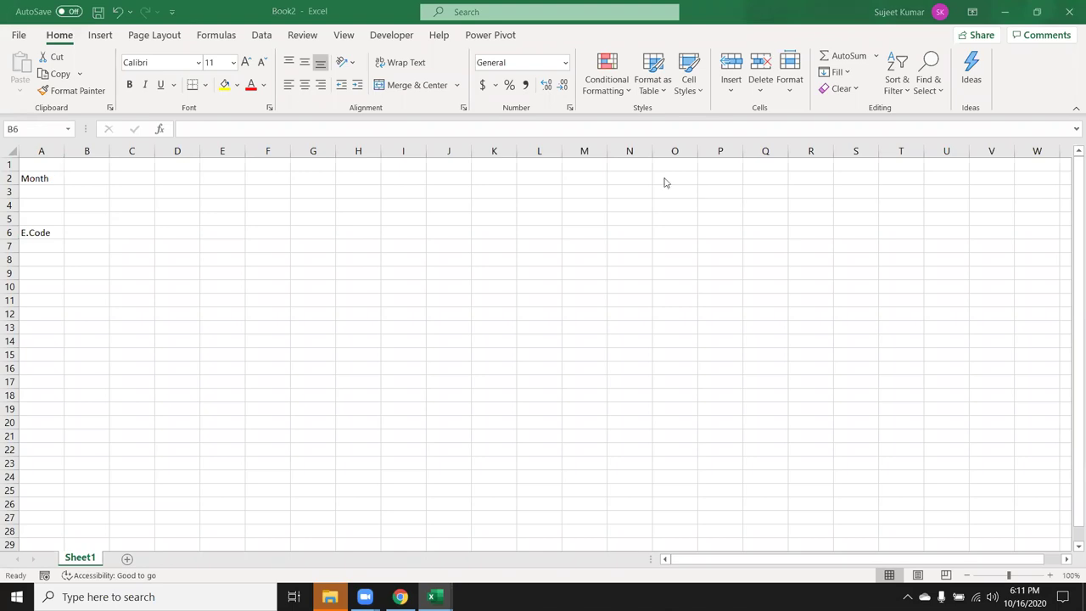
pyautogui.click(96, 231)
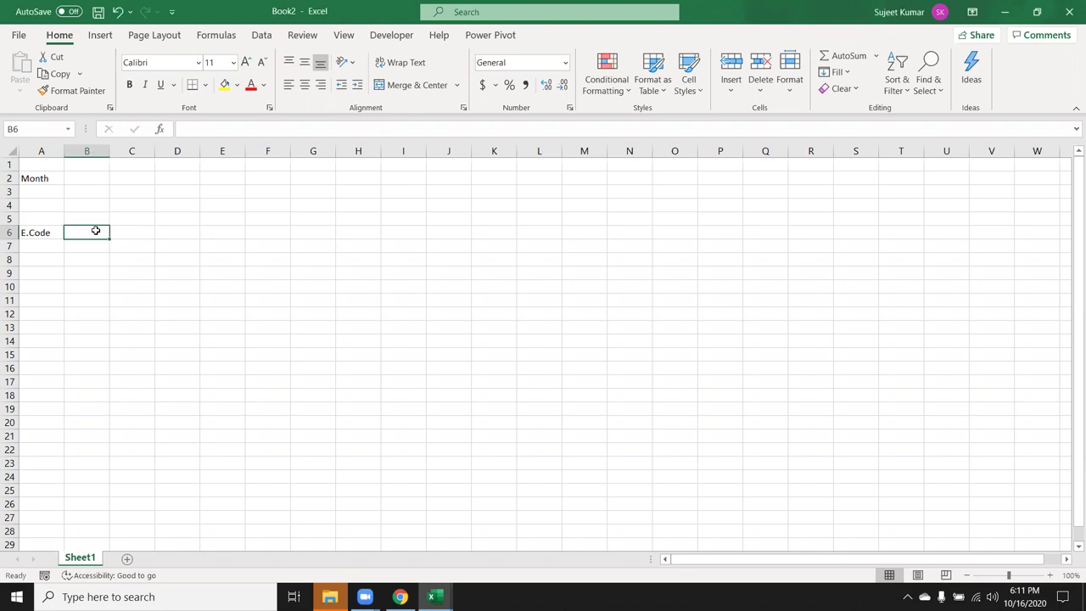
pyautogui.write('Name')
pyautogui.press('Tab')
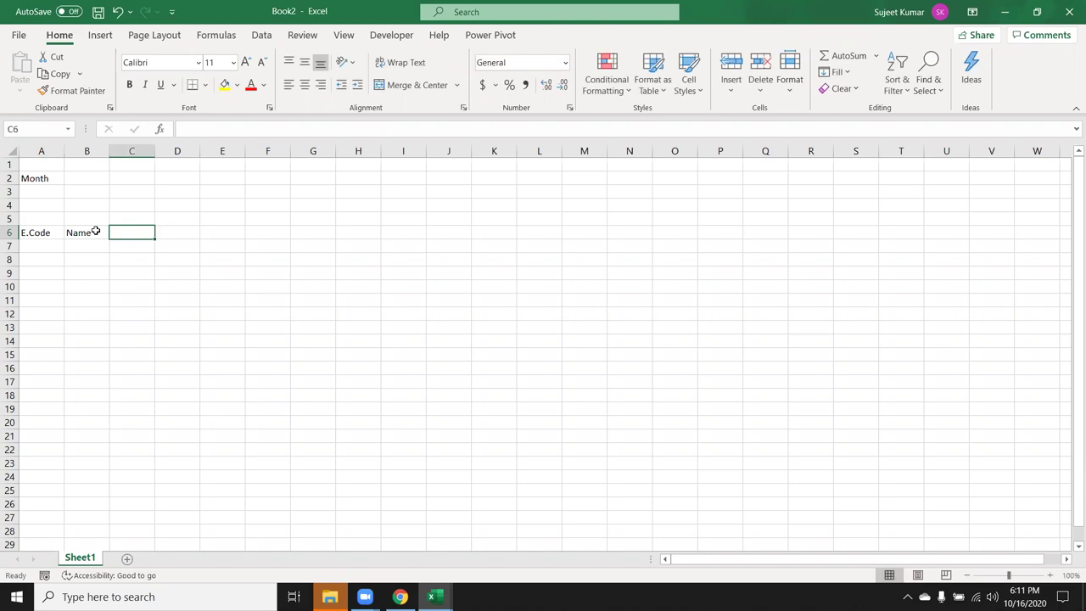
pyautogui.write('Dep')
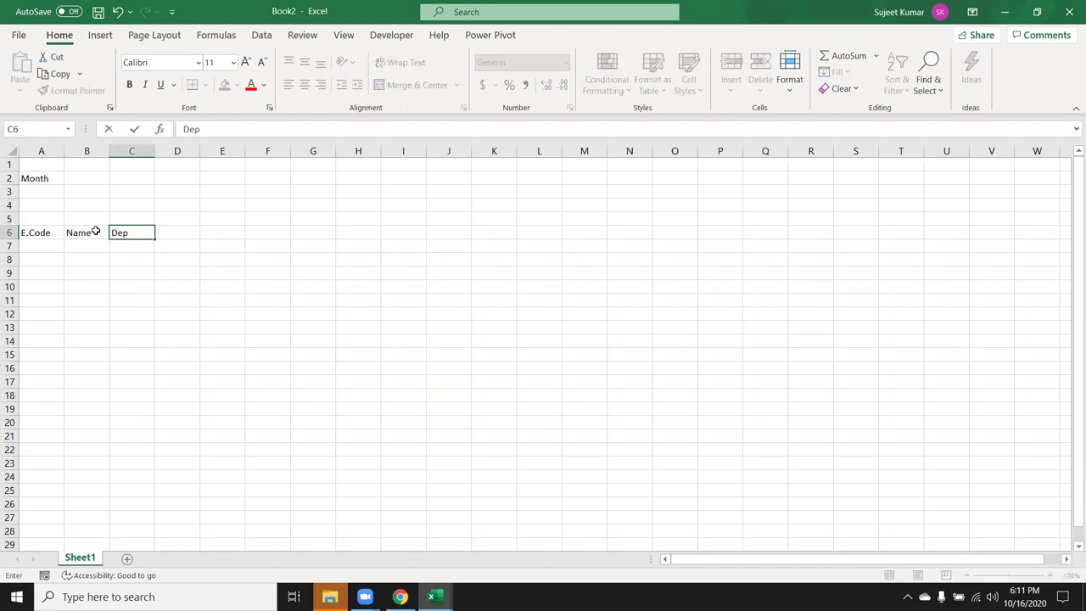
pyautogui.write('.')
pyautogui.press('Tab')
# Enter the date 1-Oct (10/1) in D6, correcting the mistaken 1/10 entry.
pyautogui.write('1/1')
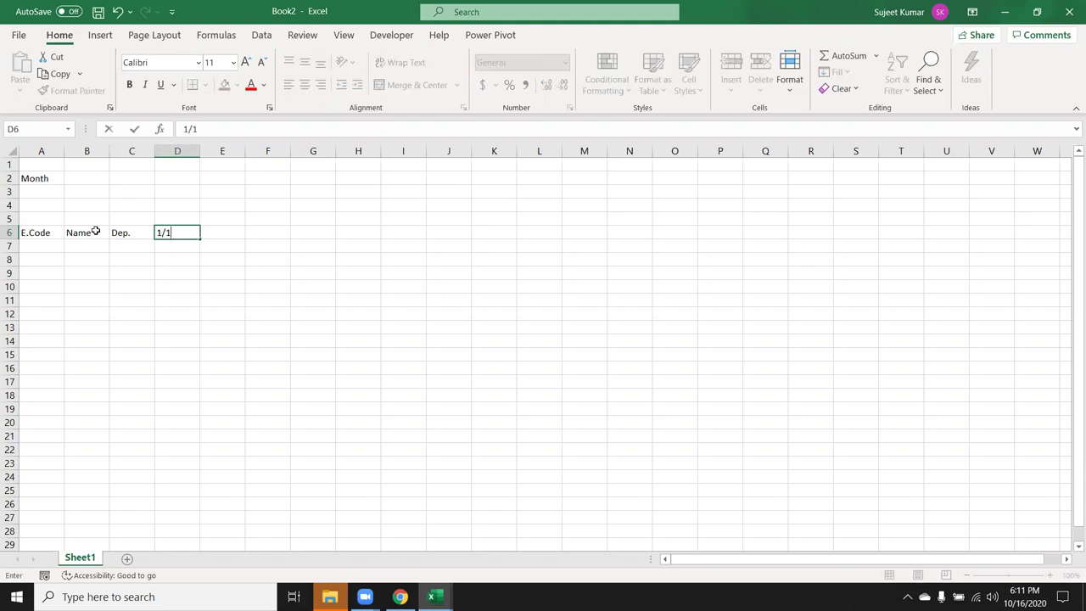
pyautogui.press('Escape')
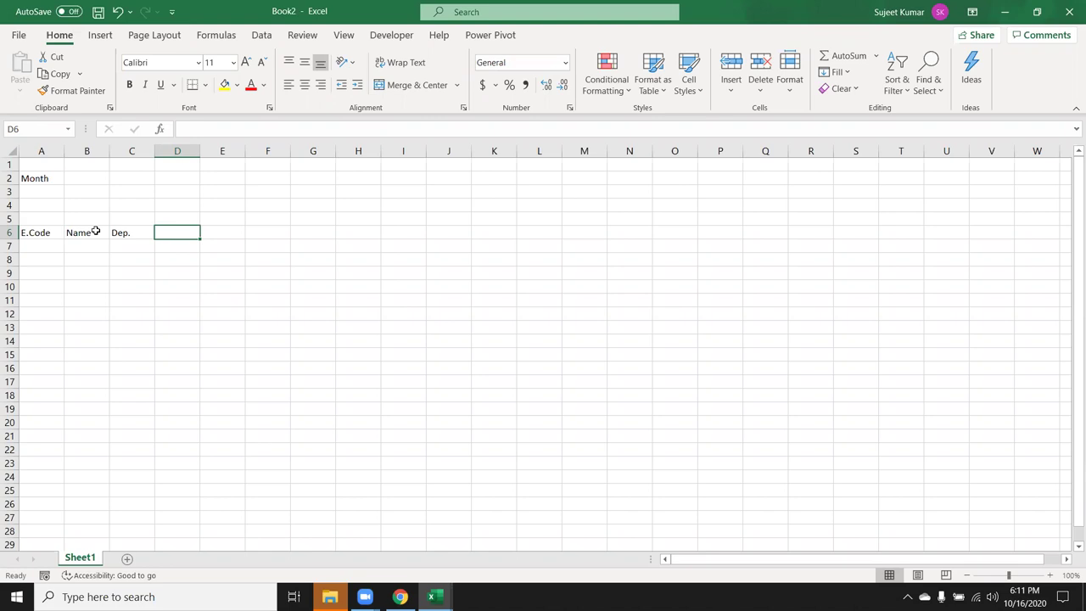
pyautogui.write('1/10')
pyautogui.hotkey('ctrl', 'Return')
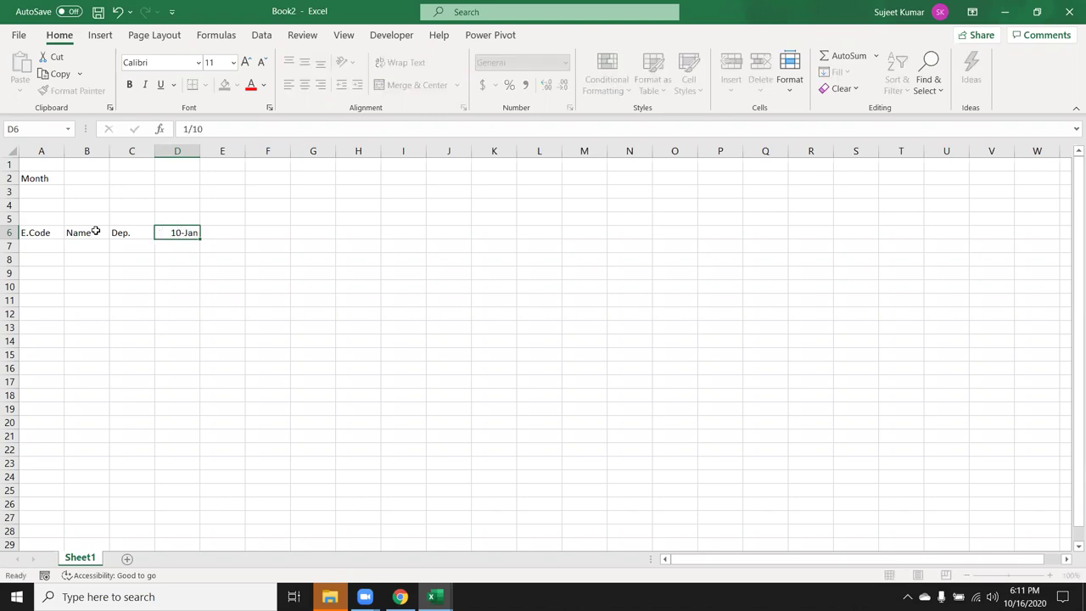
pyautogui.press('Return')
pyautogui.press('Right')
pyautogui.press('Right')
pyautogui.press('Right')
pyautogui.press('Up')
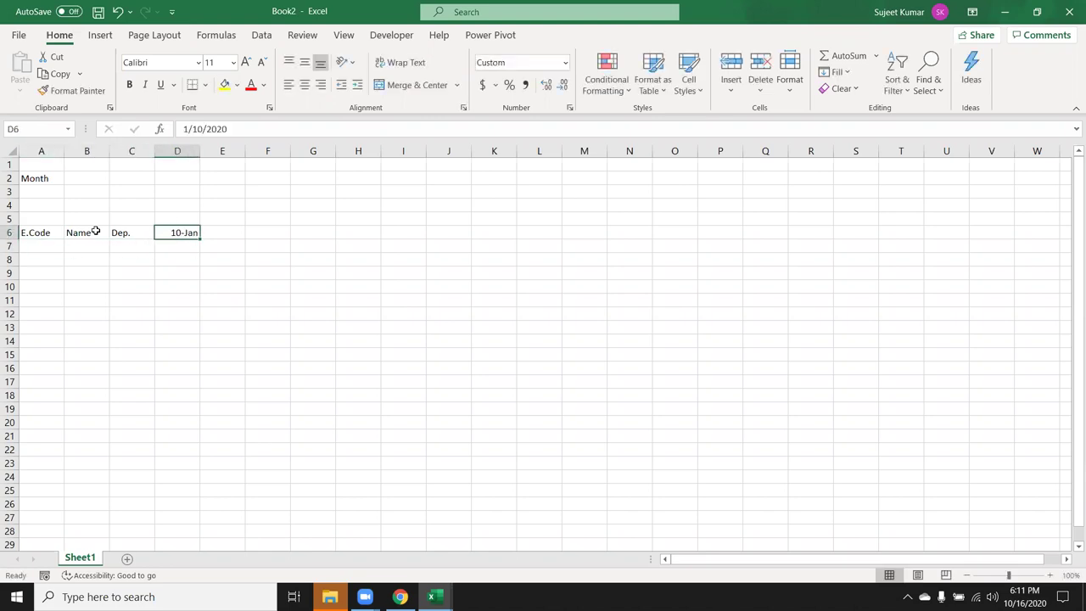
pyautogui.write('10/1')
pyautogui.press('Return')
pyautogui.press('Up')
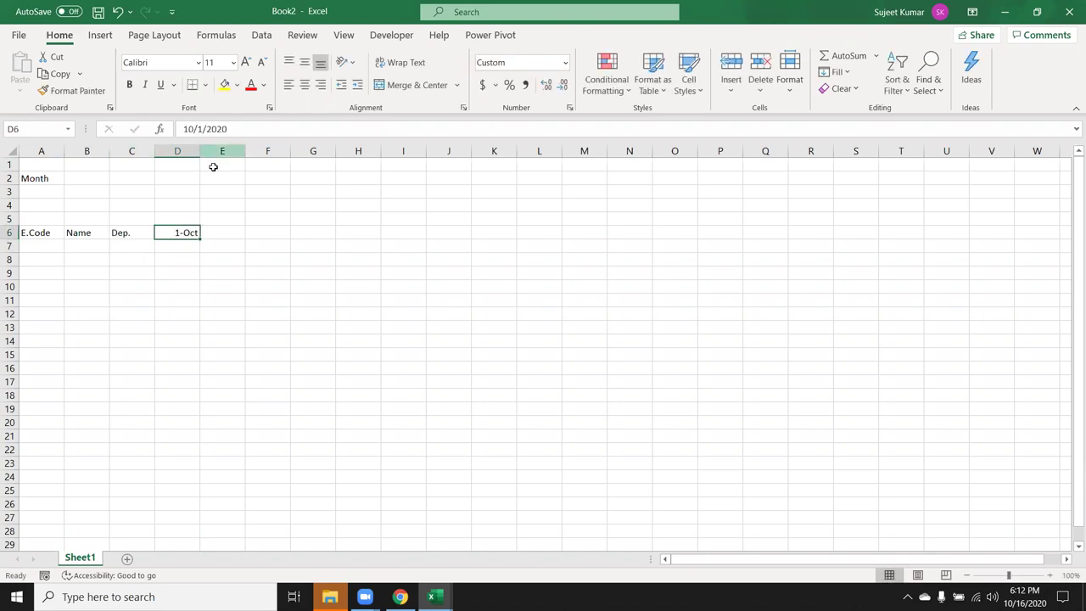
# Enter =D6+1 in E6 to produce the next day's date, 2-Oct.
pyautogui.click(217, 230)
pyautogui.write('=')
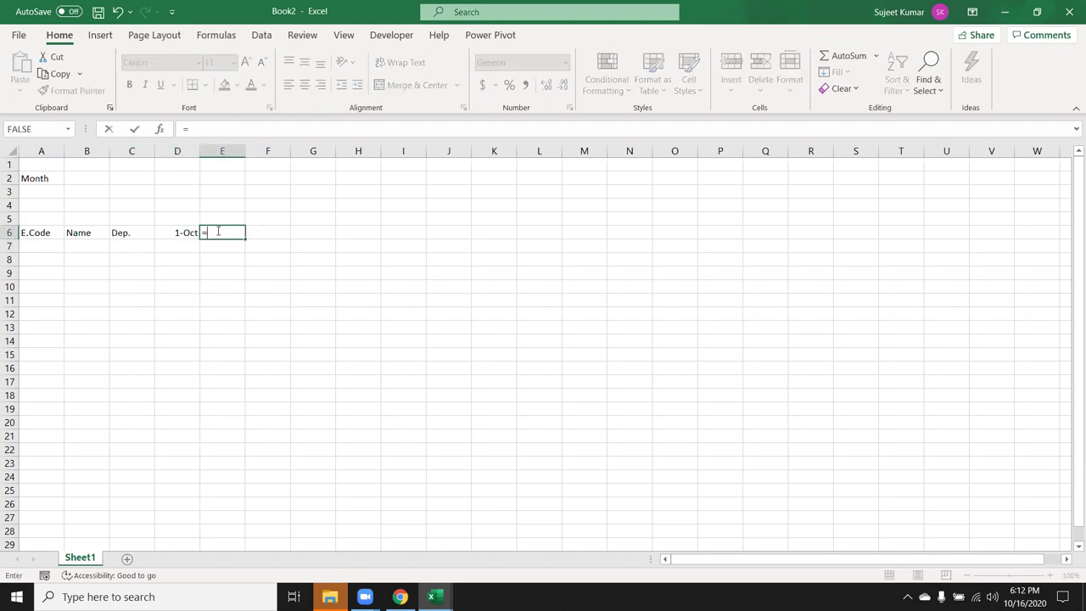
pyautogui.click(183, 234)
pyautogui.write('+1')
pyautogui.press('Return')
pyautogui.click(224, 233)
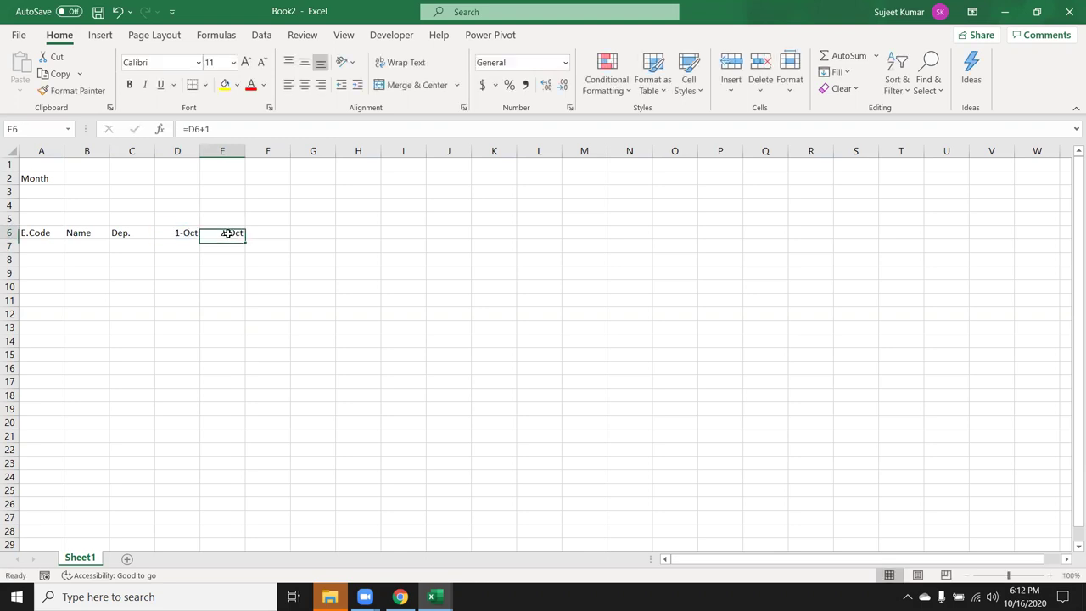
# Fill the date series along row 6 through 31-Oct in AH6, deleting the November overflow.
pyautogui.moveTo(246, 241); pyautogui.dragTo(1069, 236)
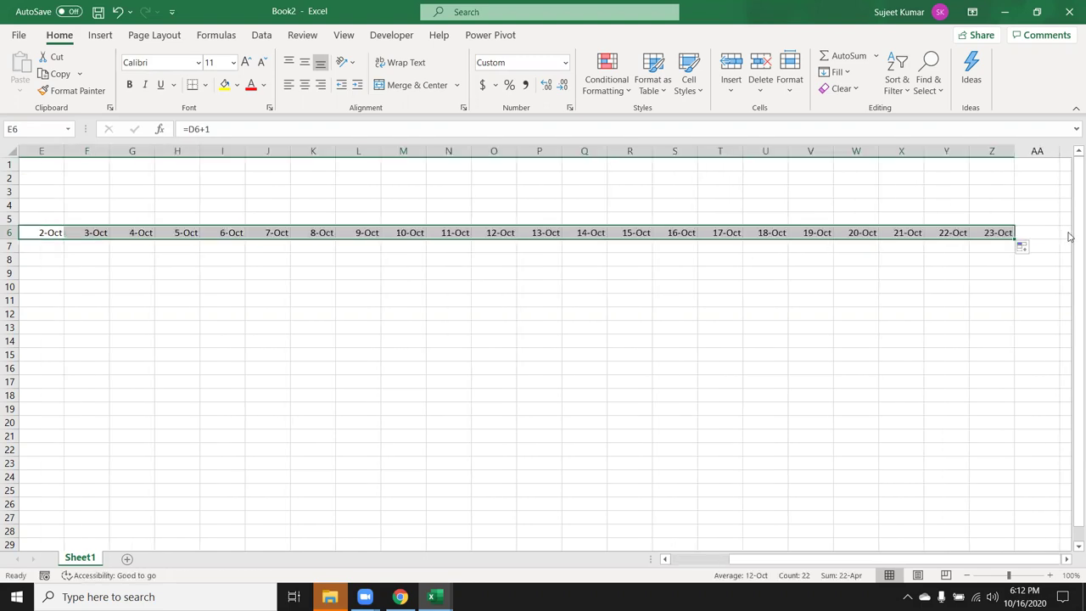
pyautogui.click(1010, 234)
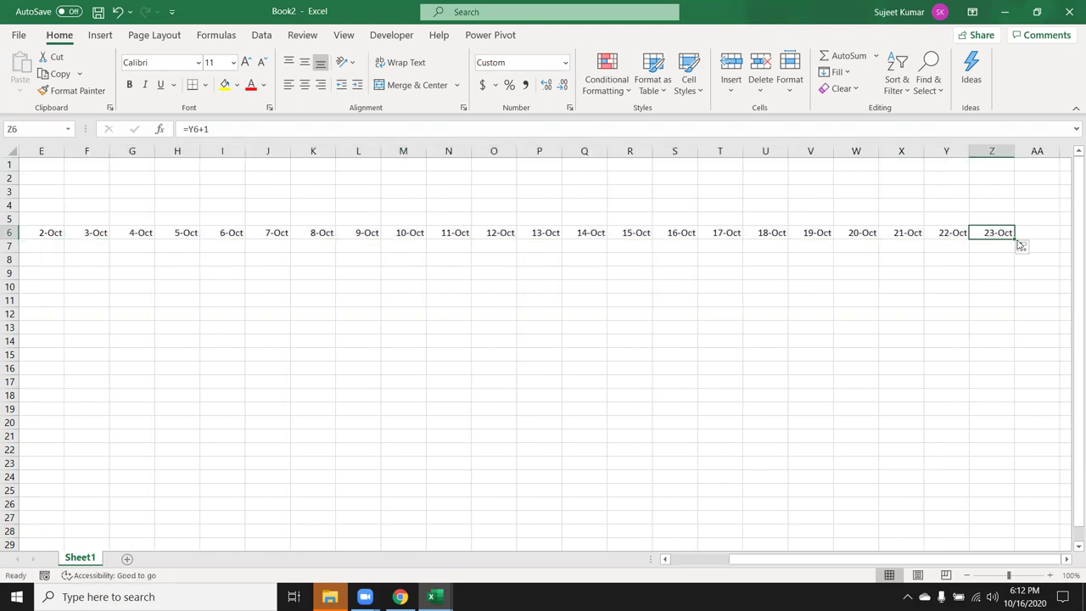
pyautogui.moveTo(1017, 239)
pyautogui.mouseDown()
pyautogui.moveTo(1041, 230)
pyautogui.moveTo(877, 242)
pyautogui.moveTo(984, 231)
pyautogui.mouseUp()
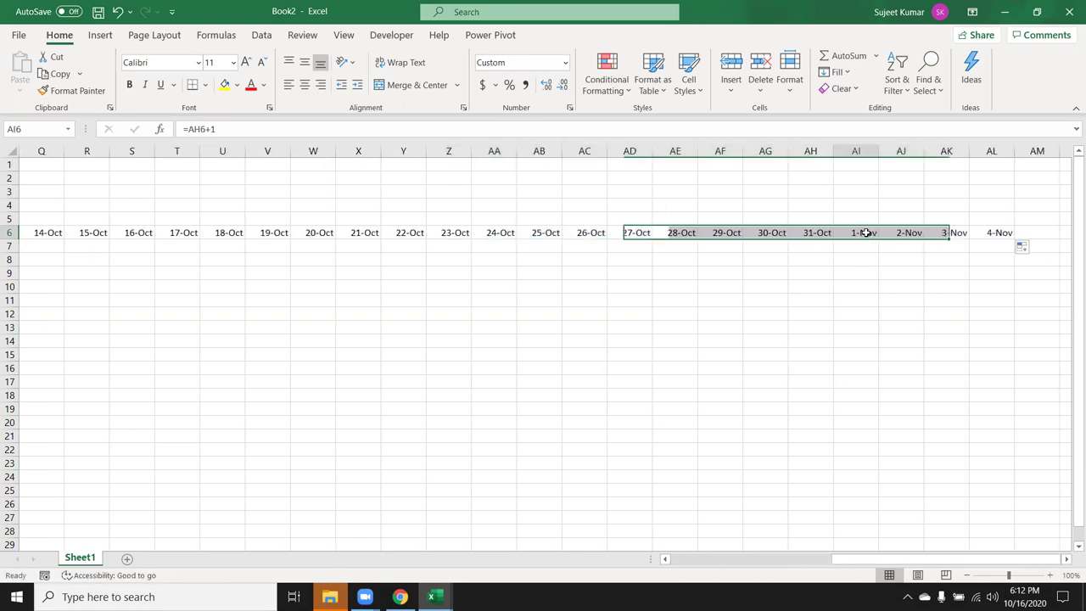
pyautogui.press('Delete')
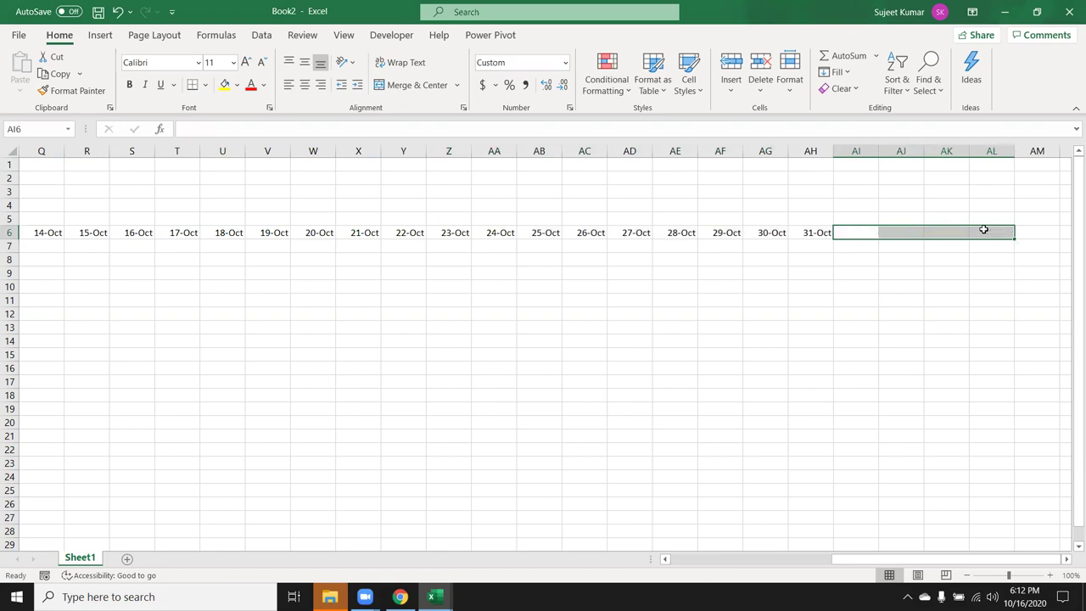
pyautogui.hotkey('ctrl', 'Left')
pyautogui.hotkey('ctrl', 'Left')
pyautogui.press('Right')
pyautogui.press('Right')
pyautogui.press('Right')
pyautogui.press('Up')
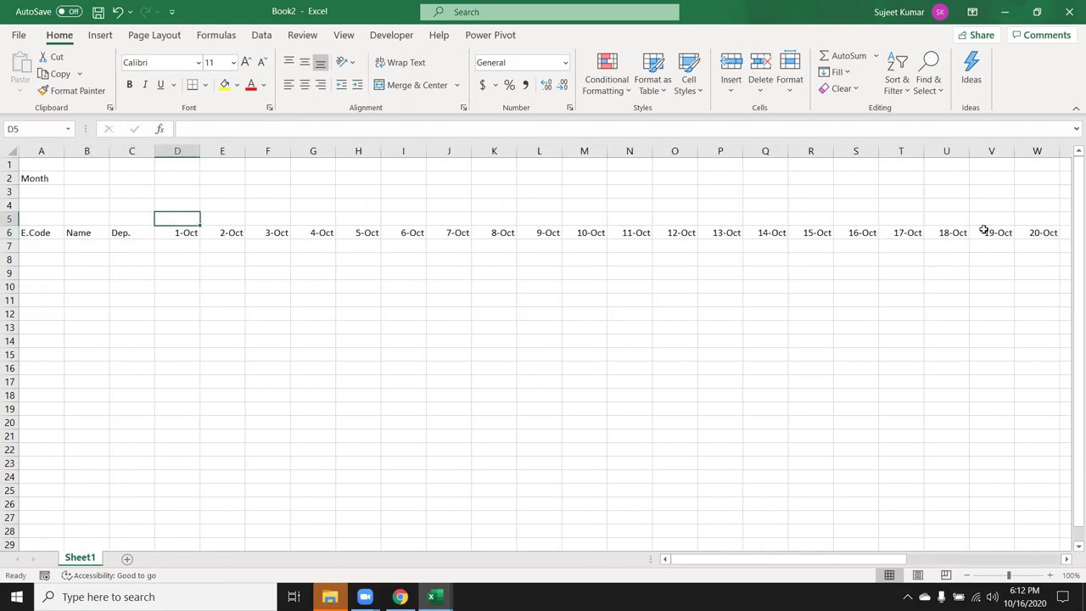
# Enter =TEXT(D6,"DDD") in D5 to show the weekday name of 1-Oct.
pyautogui.write('=te')
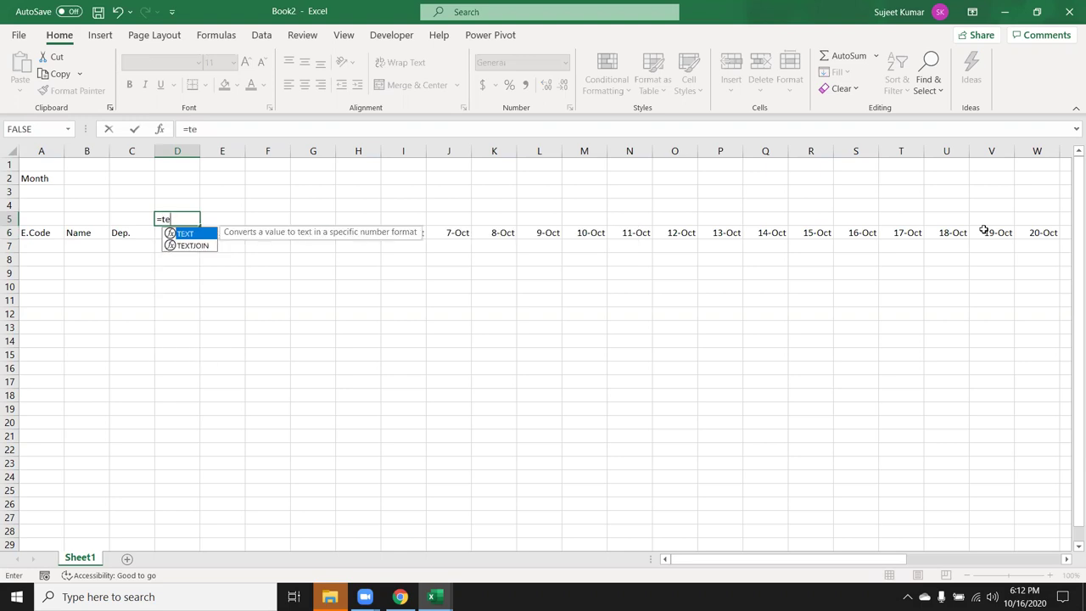
pyautogui.press('Tab')
pyautogui.press('Down')
pyautogui.write(',"DDD"')
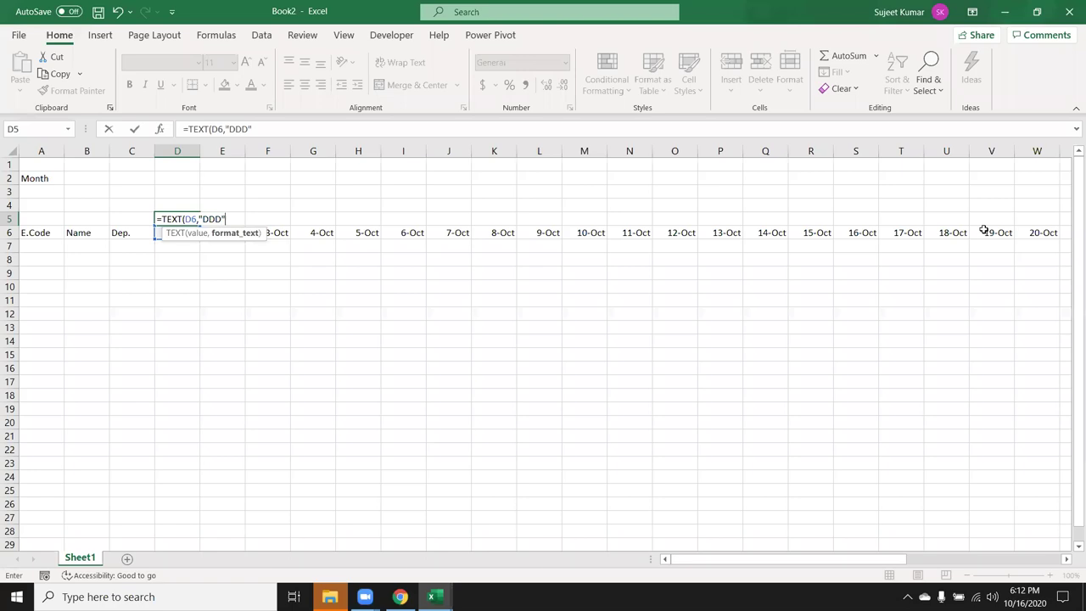
pyautogui.press('Return')
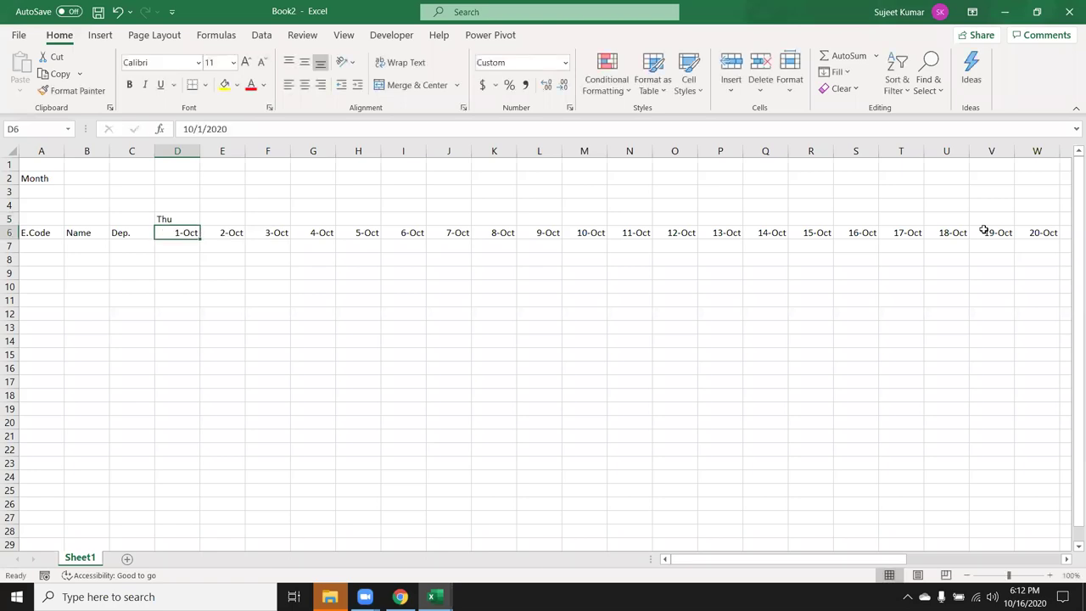
# Fill the weekday formula across D5:AH5 above every October date.
pyautogui.hotkey('ctrl', 'Right')
pyautogui.press('Up')
pyautogui.hotkey('ctrl', 'shift', 'Left')
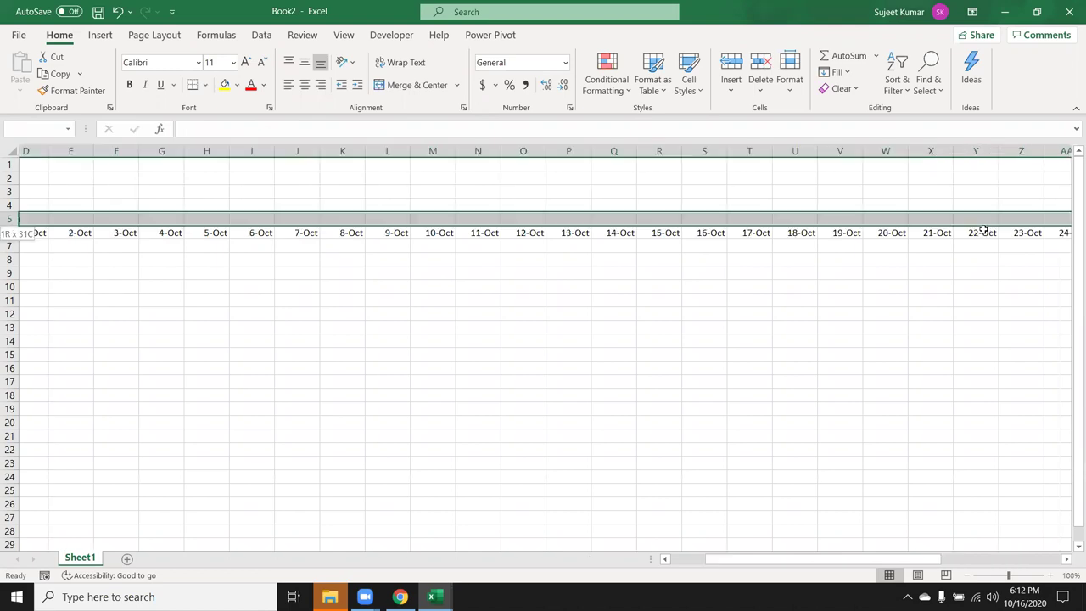
pyautogui.hotkey('ctrl', 'r')
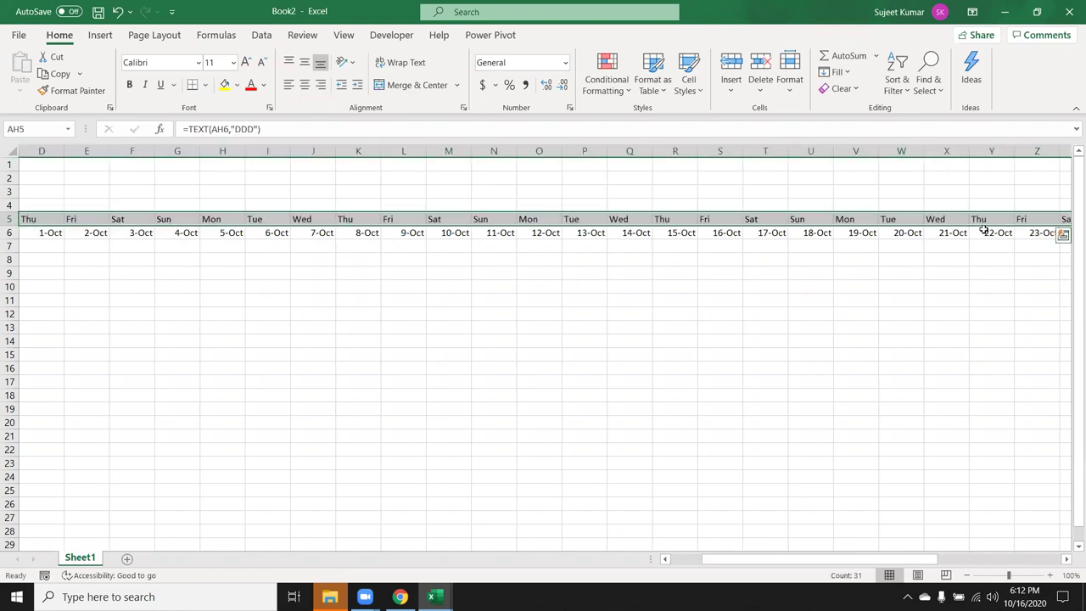
pyautogui.press('Home')
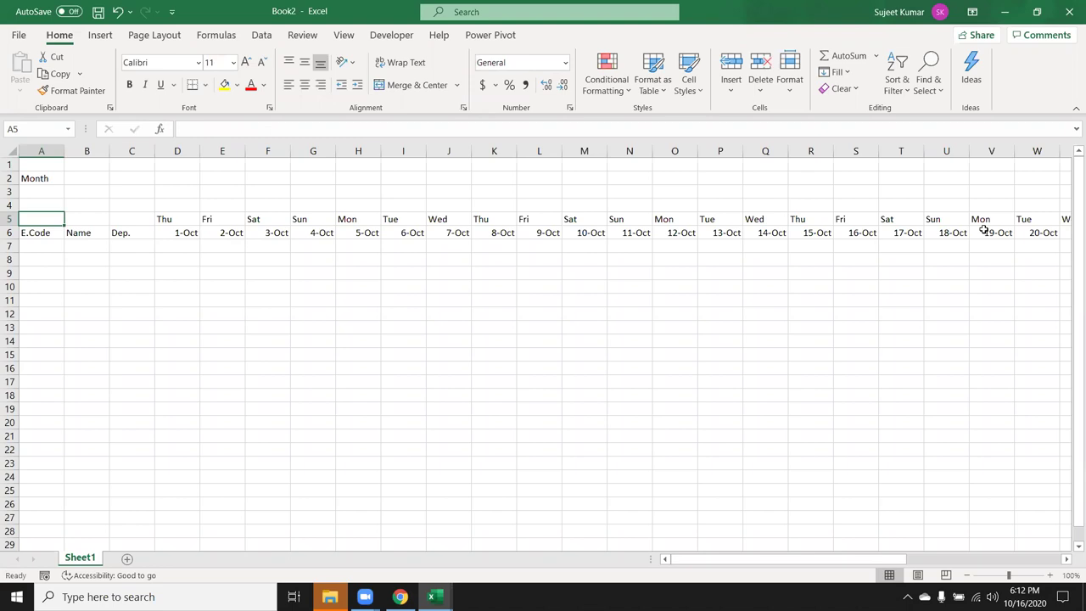
pyautogui.press('Up')
pyautogui.press('Up')
pyautogui.press('Up')
pyautogui.press('Right')
# Set B2 to =D6 so the Month value shows 1-Oct.
pyautogui.write('=')
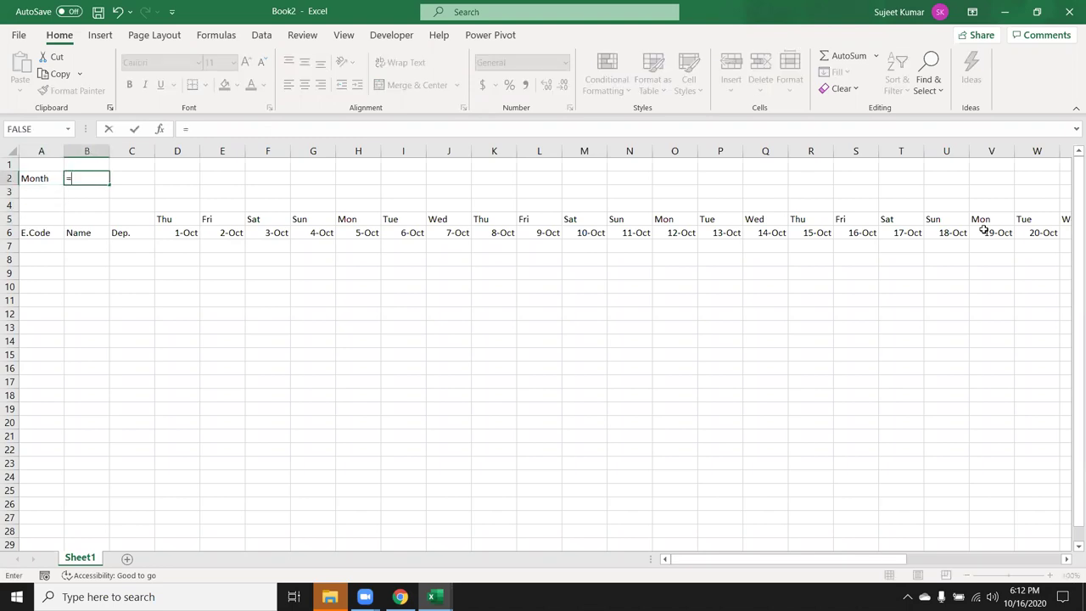
pyautogui.click(187, 231)
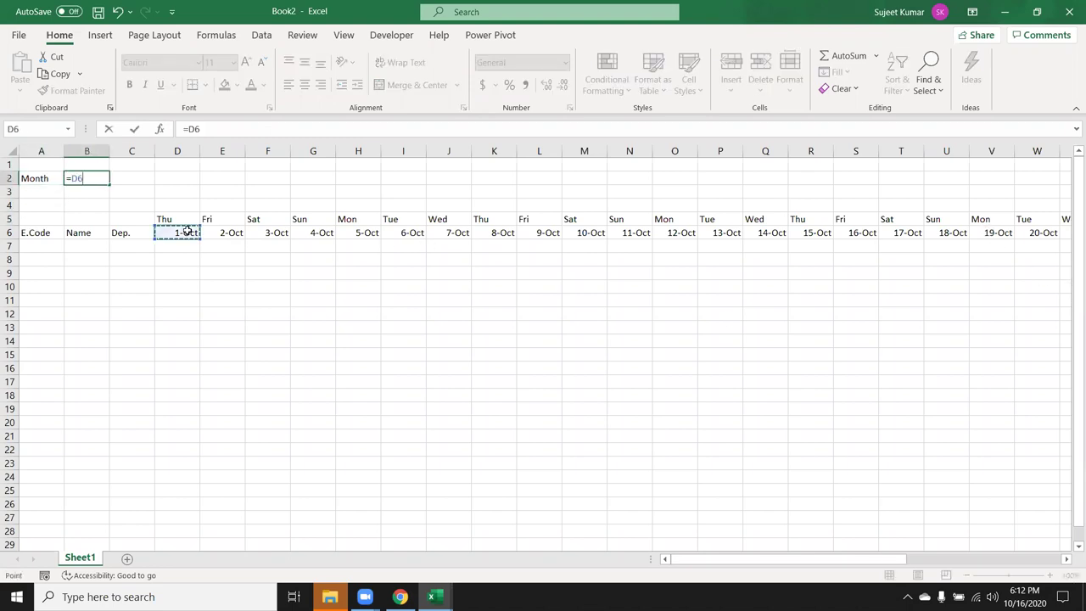
pyautogui.press('Return')
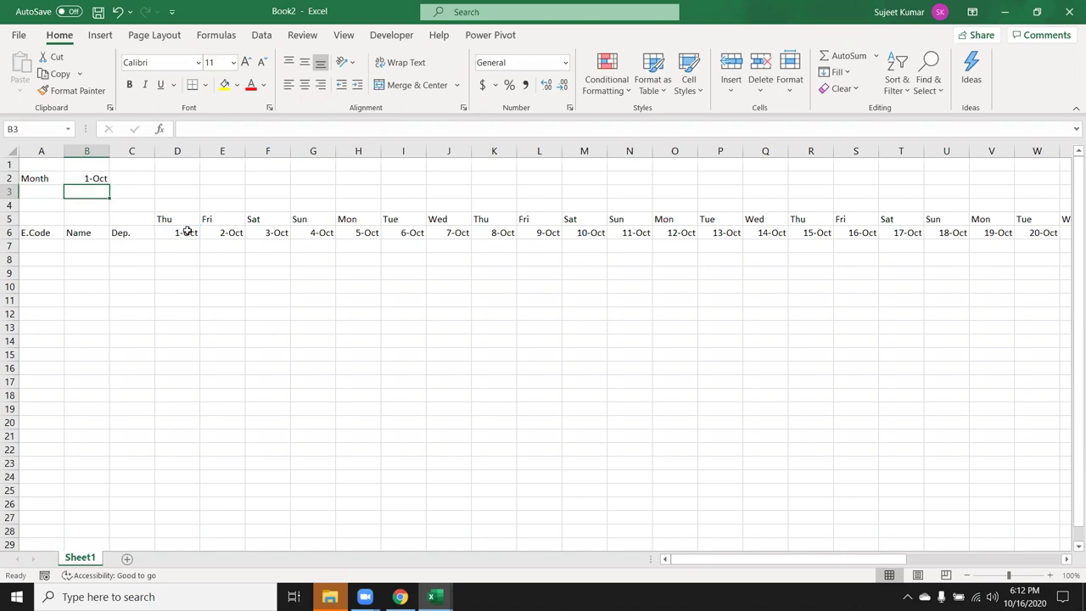
pyautogui.click(90, 179)
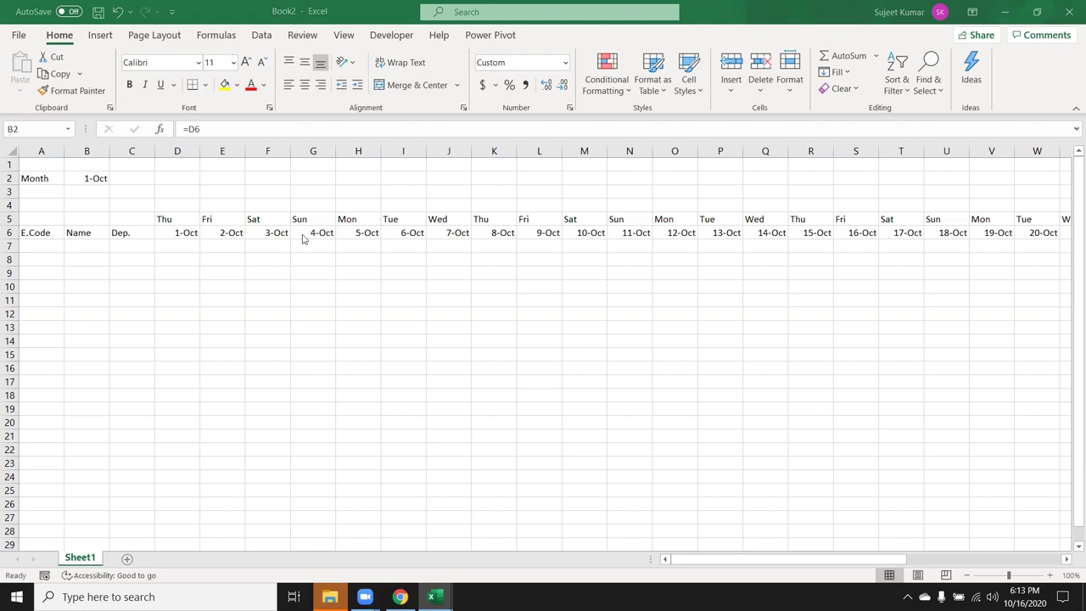
pyautogui.click(98, 178)
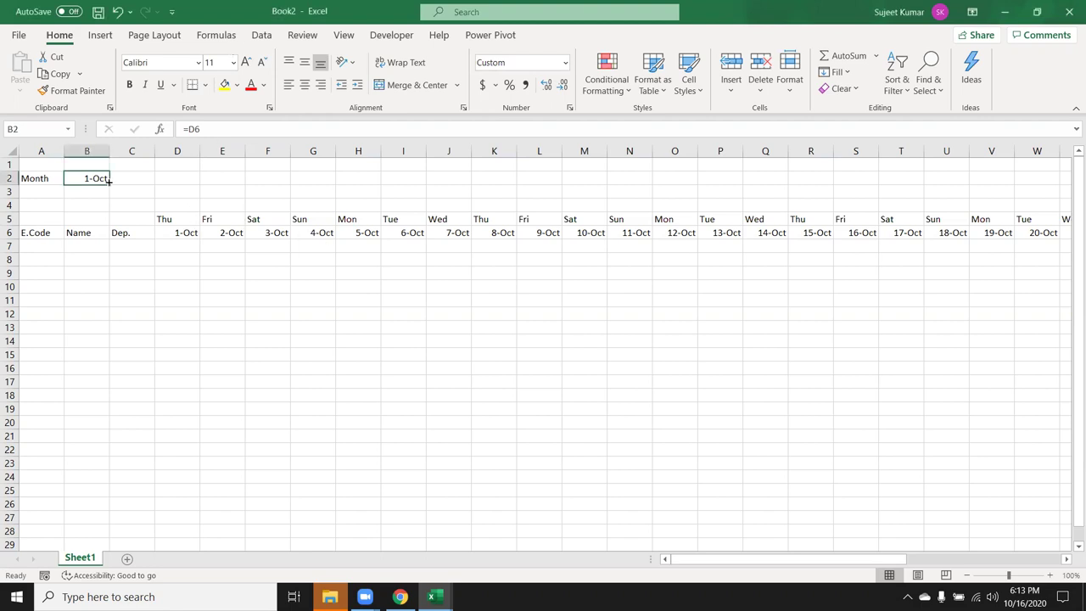
# Apply the custom number format mmm-yy to B2 so it reads Oct-20.
pyautogui.rightClick(99, 178)
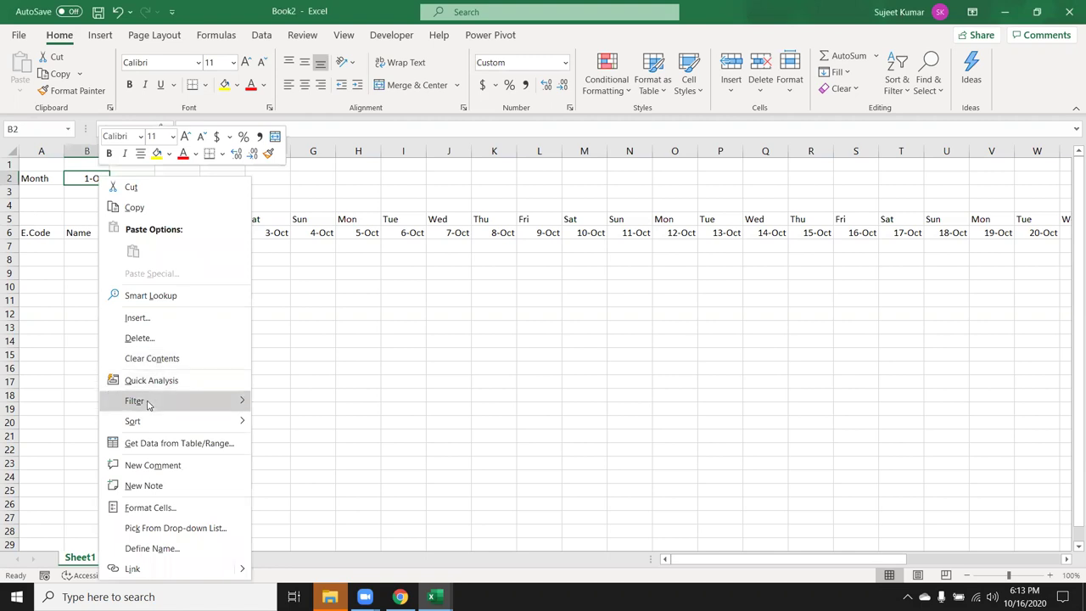
pyautogui.click(151, 508)
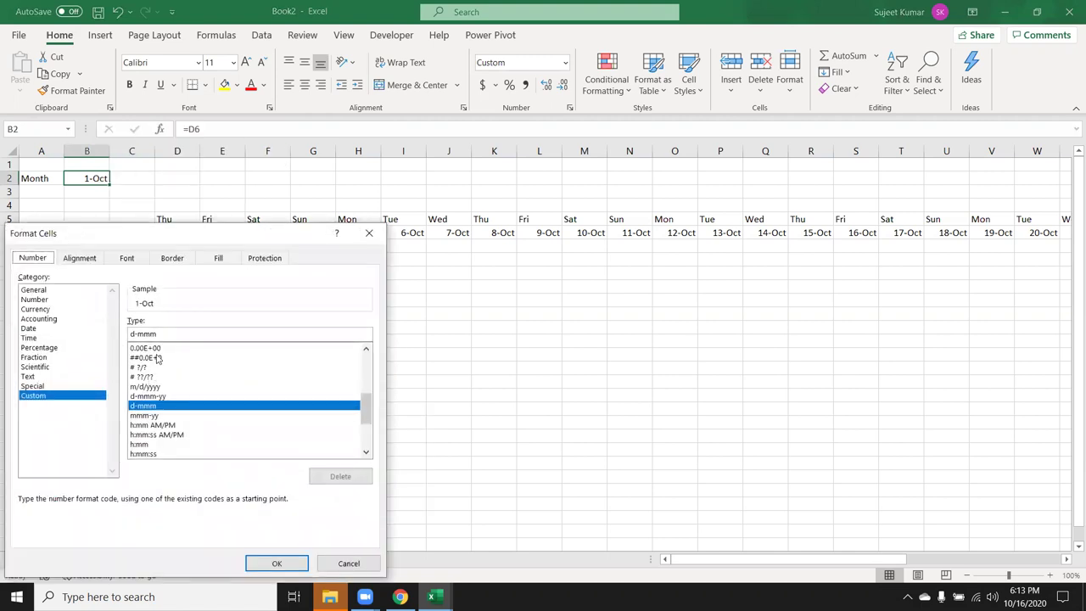
pyautogui.moveTo(158, 334); pyautogui.dragTo(116, 332)
pyautogui.write('mmm')
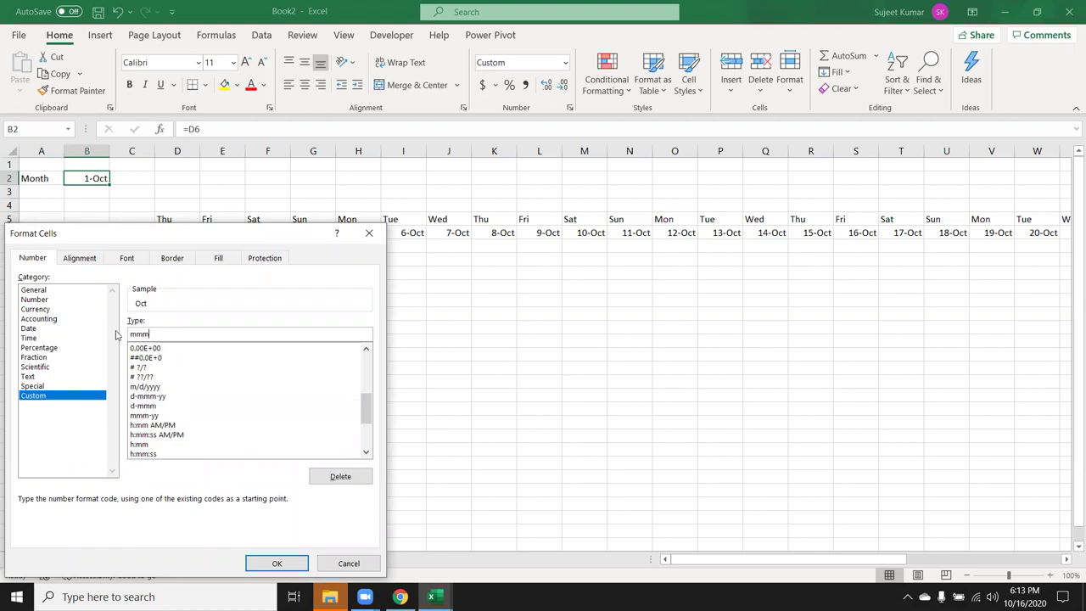
pyautogui.write('-yy')
pyautogui.press('Return')
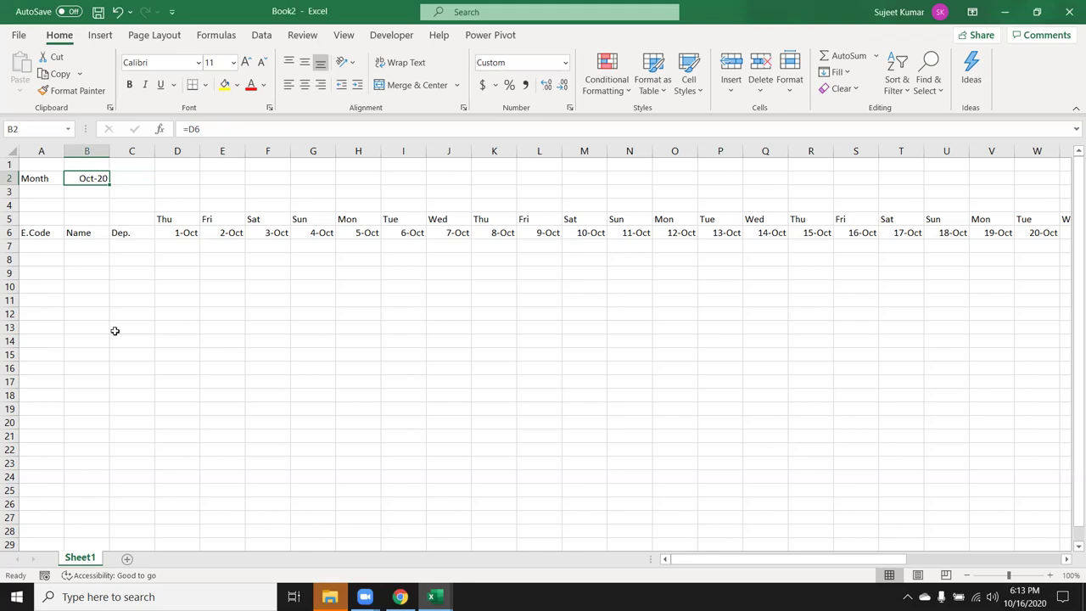
# Number the employee codes 1 to 10 down A7:A16.
pyautogui.click(171, 223)
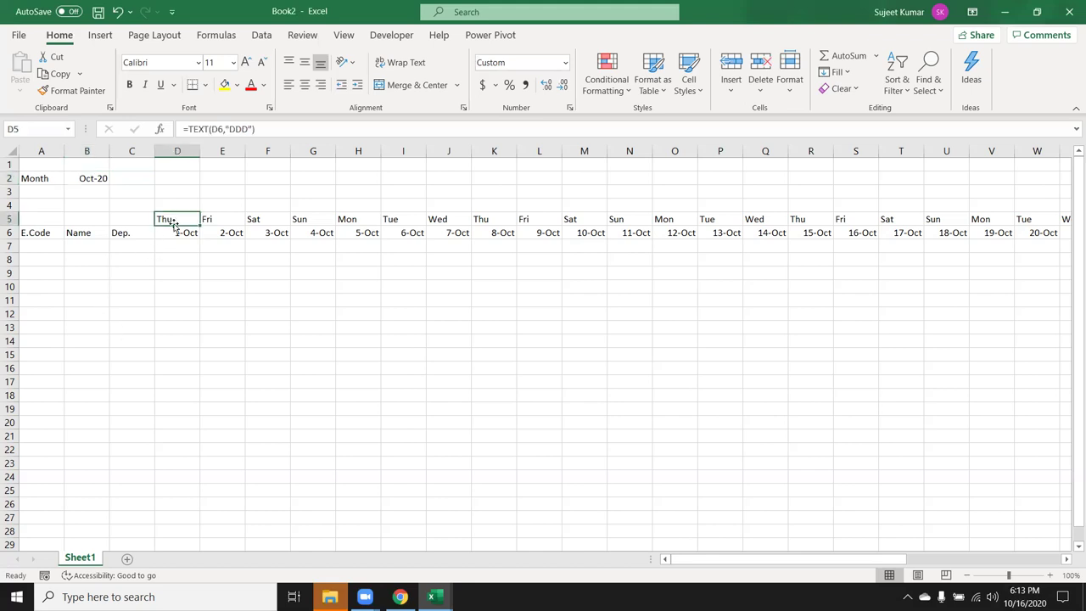
pyautogui.click(161, 243)
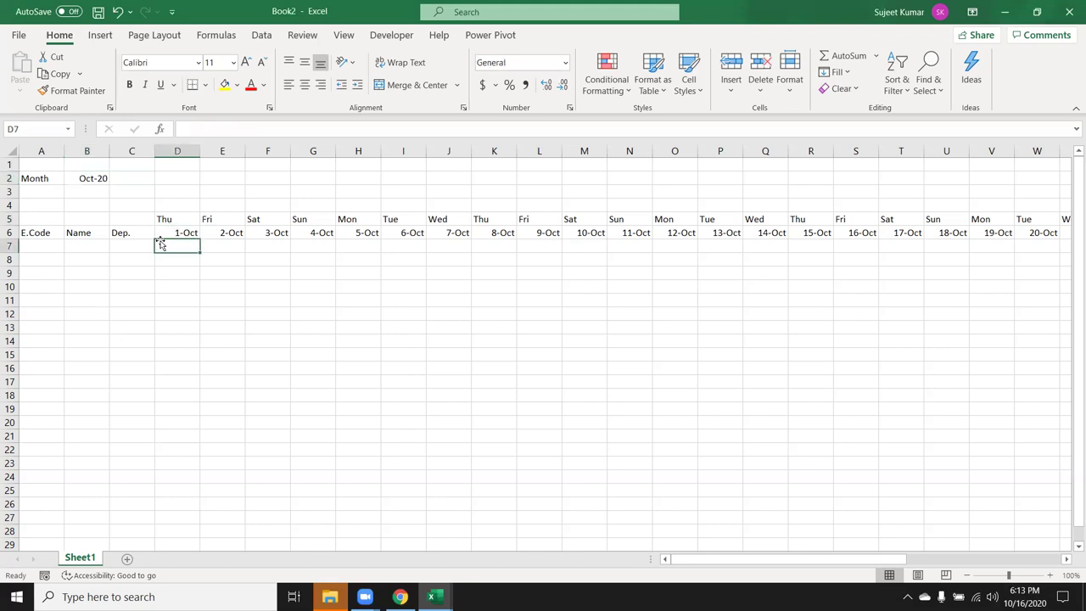
pyautogui.click(41, 245)
pyautogui.write('1')
pyautogui.press('Return')
pyautogui.write('2')
pyautogui.press('Return')
pyautogui.moveTo(49, 246)
pyautogui.mouseDown()
pyautogui.moveTo(18, 392)
pyautogui.moveTo(18, 379)
pyautogui.mouseUp()
# Paste the ten employee names into B7:B16.
pyautogui.click(90, 247)
pyautogui.press('Up')
pyautogui.write('Puja')
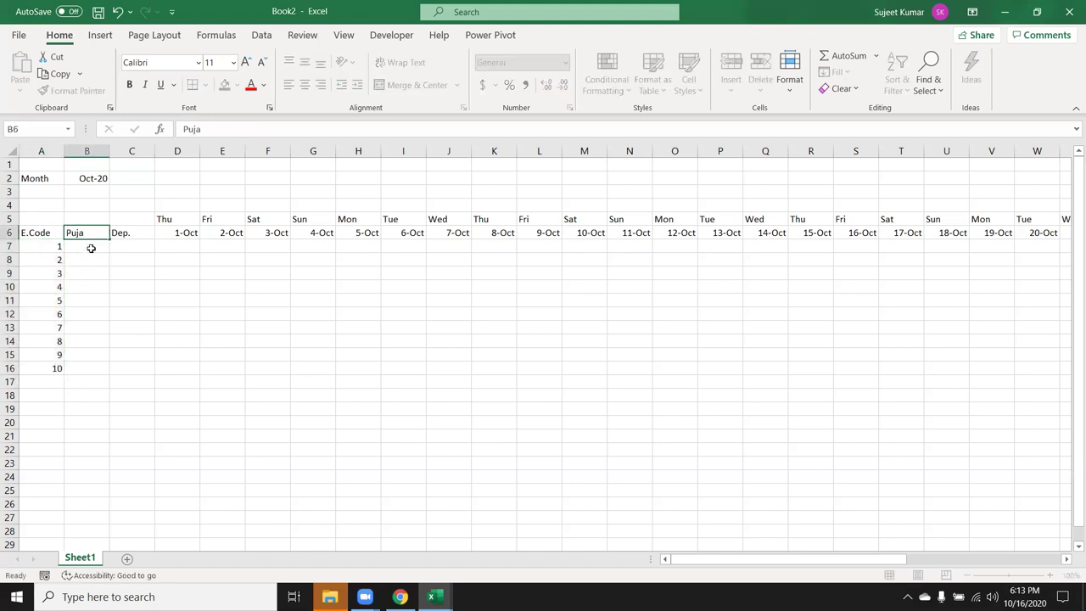
pyautogui.press('Escape')
pyautogui.click(91, 247)
pyautogui.write('puja')
pyautogui.press('Return')
pyautogui.click(91, 246)
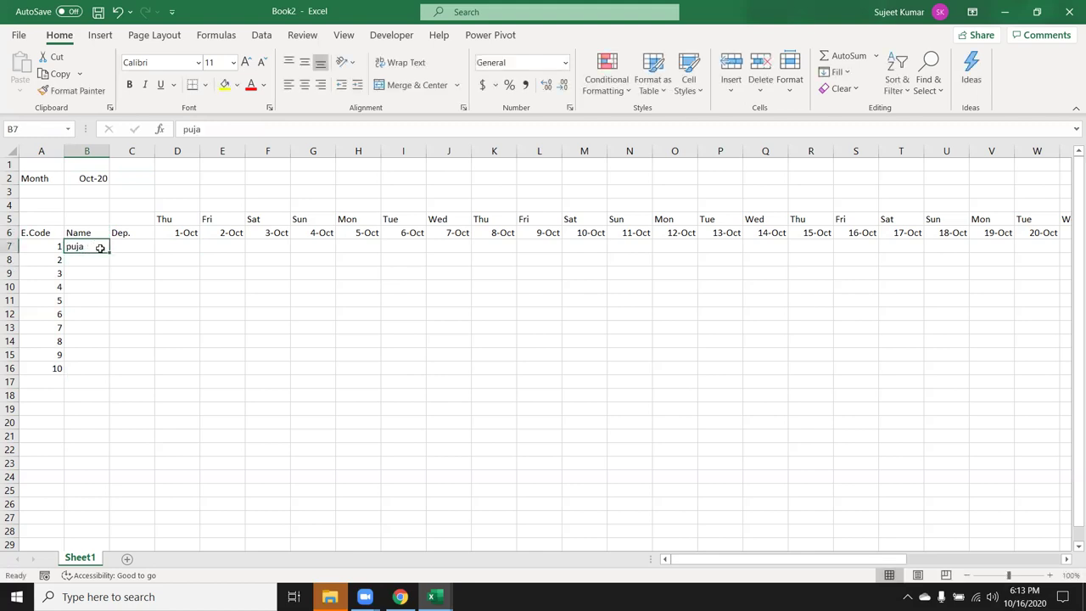
pyautogui.hotkey('ctrl', 'v')
pyautogui.moveTo(113, 248); pyautogui.dragTo(119, 252)
# Enter HR in C7 and fill it down for all ten employees.
pyautogui.click(120, 252)
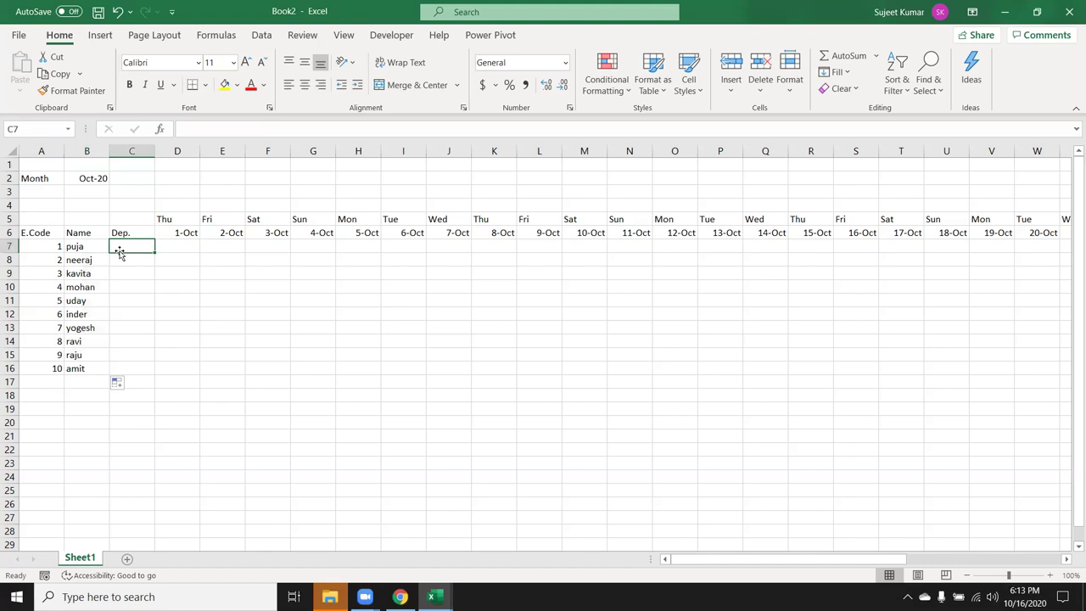
pyautogui.write('HR')
pyautogui.press('Return')
pyautogui.click(120, 252)
pyautogui.press('Up')
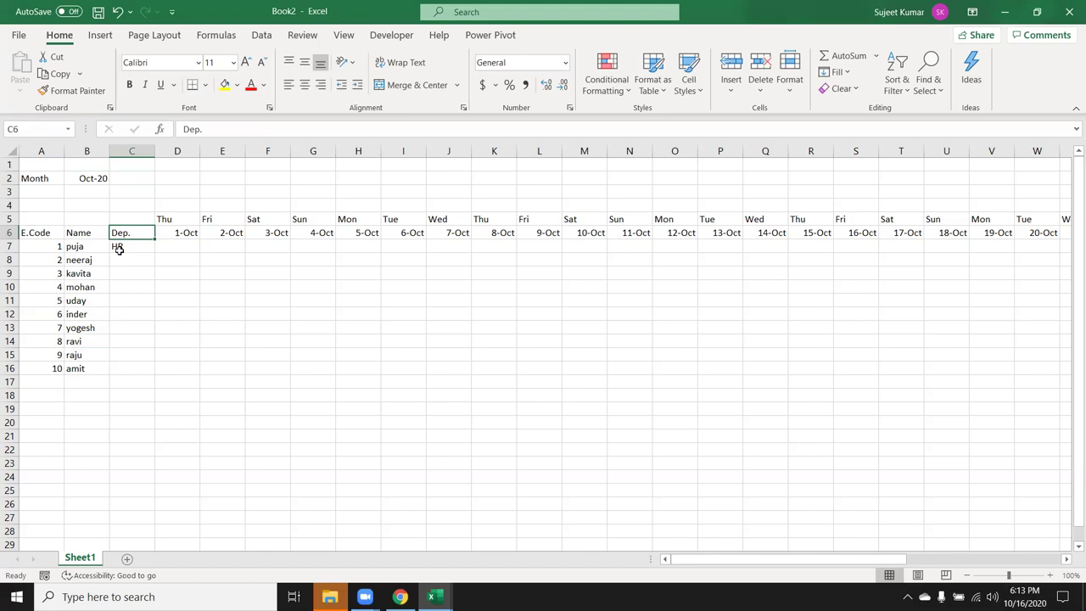
pyautogui.click(140, 251)
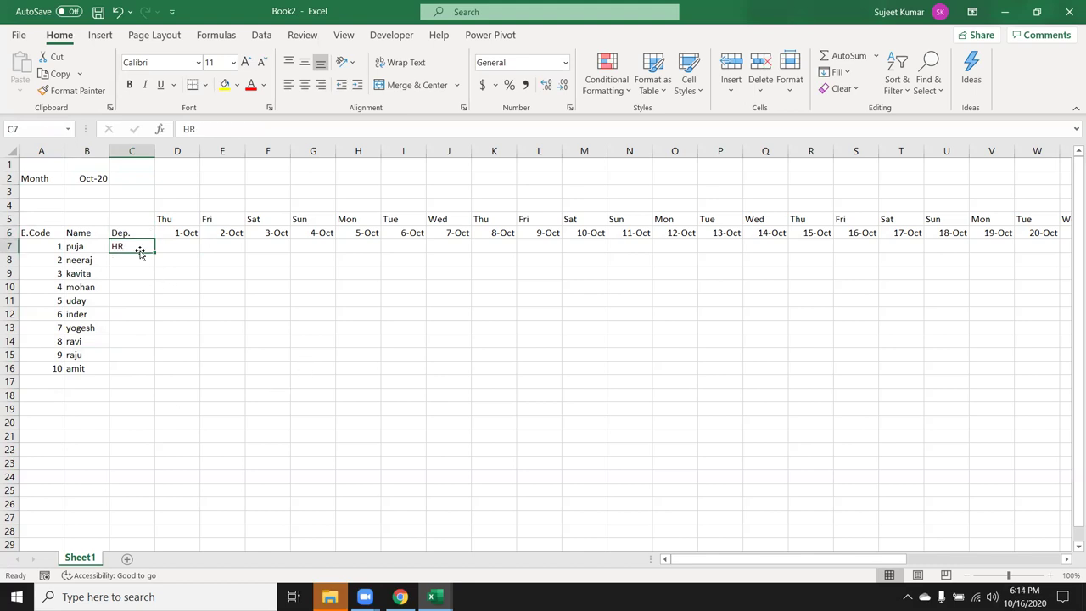
pyautogui.doubleClick(154, 253)
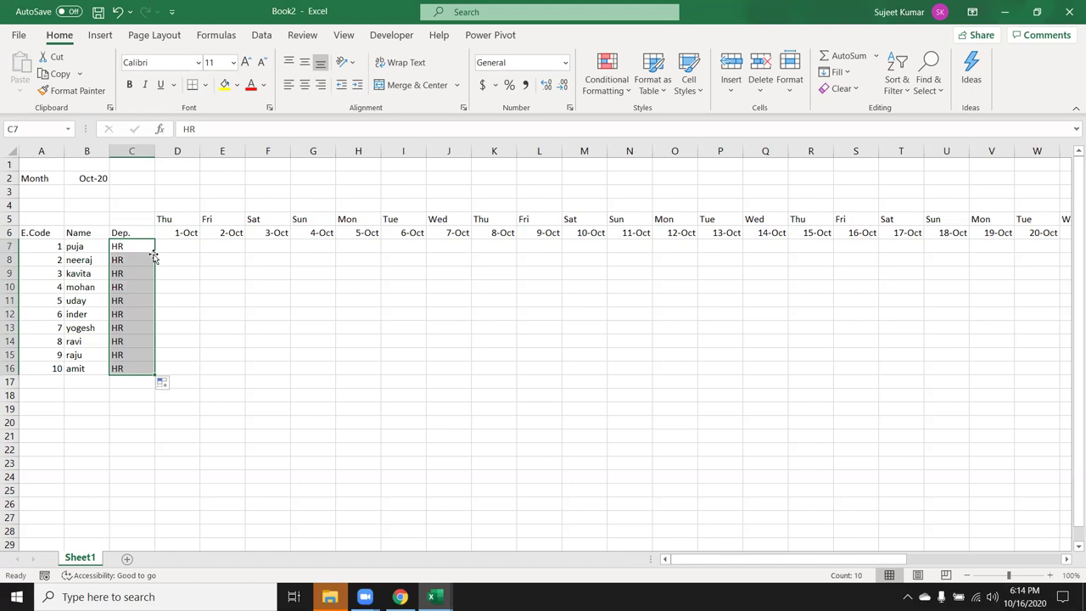
pyautogui.press('Up')
pyautogui.press('Right')
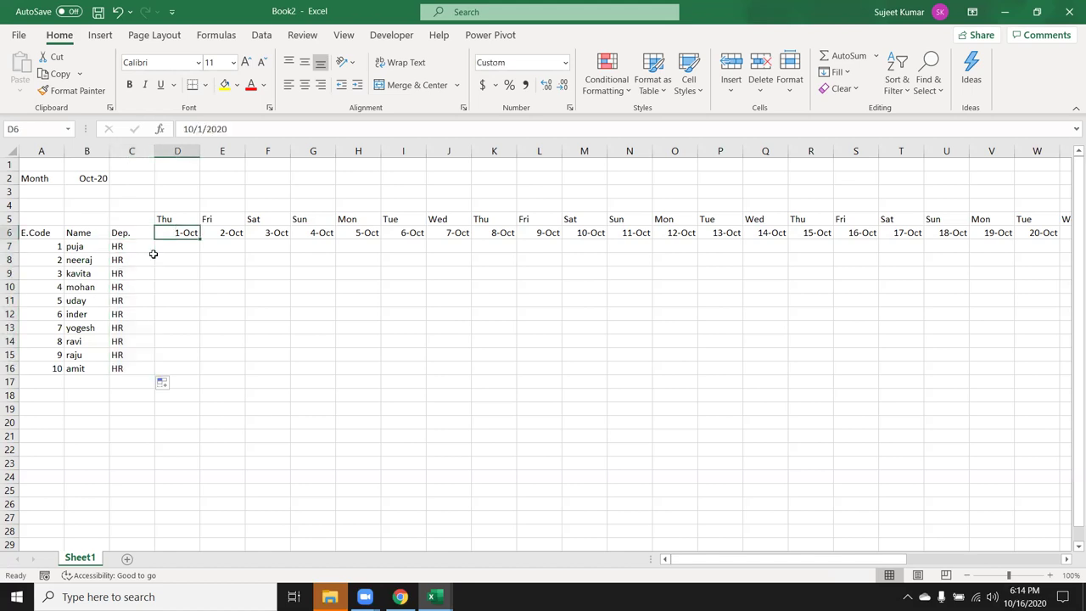
pyautogui.press('Right')
pyautogui.press('Right')
pyautogui.press('Right')
pyautogui.press('Right')
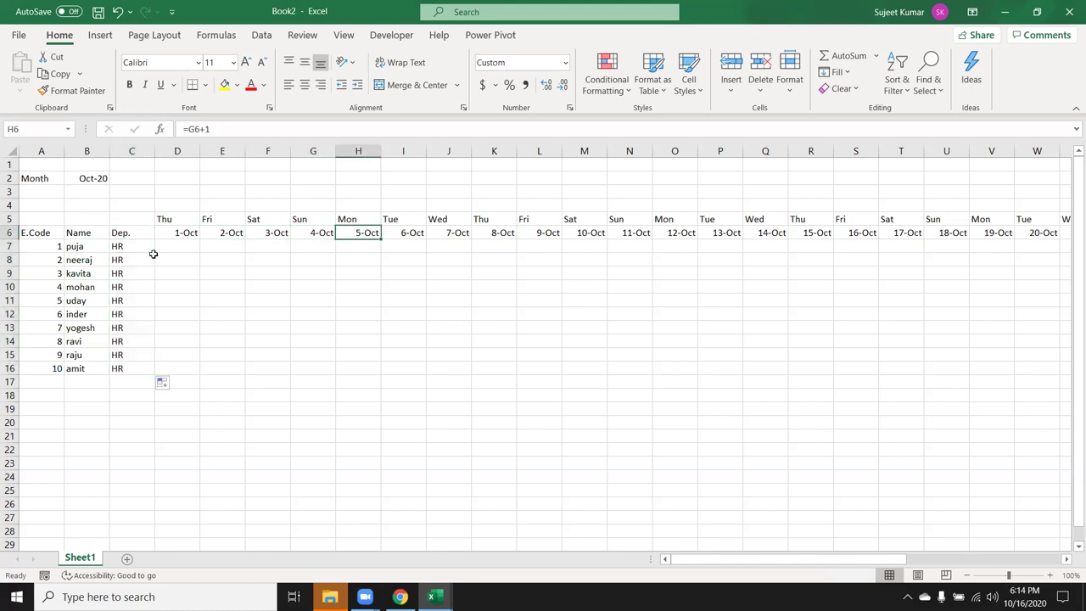
pyautogui.press('Left')
pyautogui.press('Left')
pyautogui.press('Left')
pyautogui.press('Down')
pyautogui.press('Left')
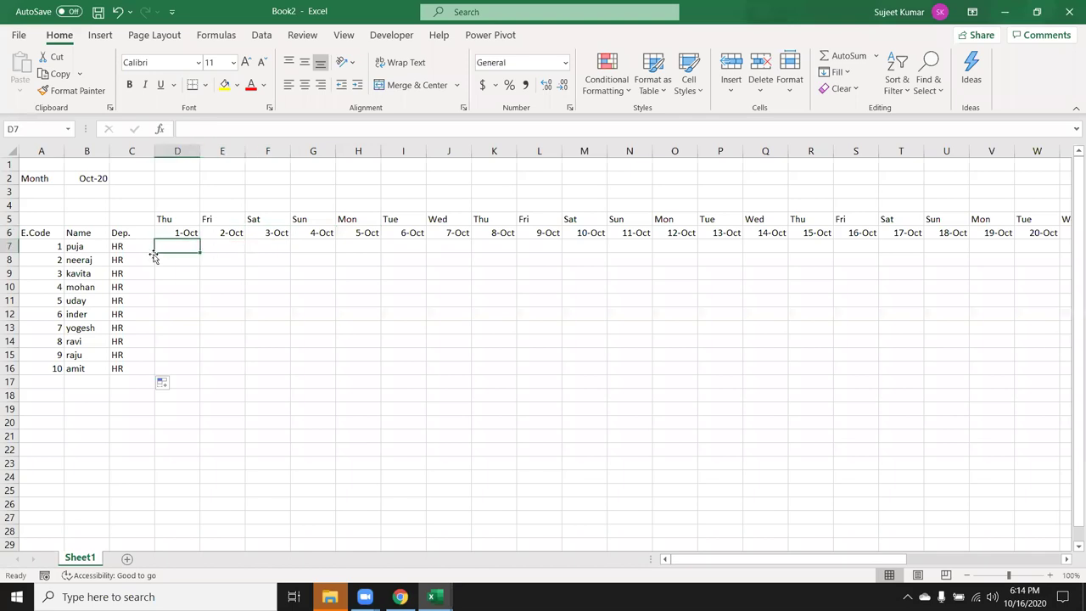
# Start a new formula-based conditional rule checking whether D5 is "Sat" or "Sun".
pyautogui.click(607, 85)
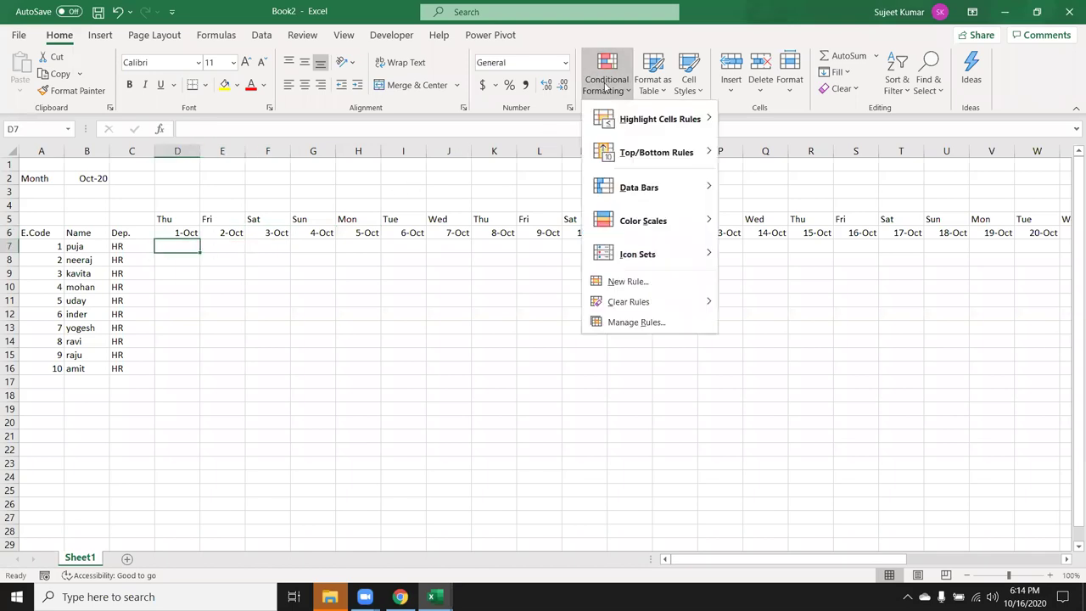
pyautogui.click(618, 282)
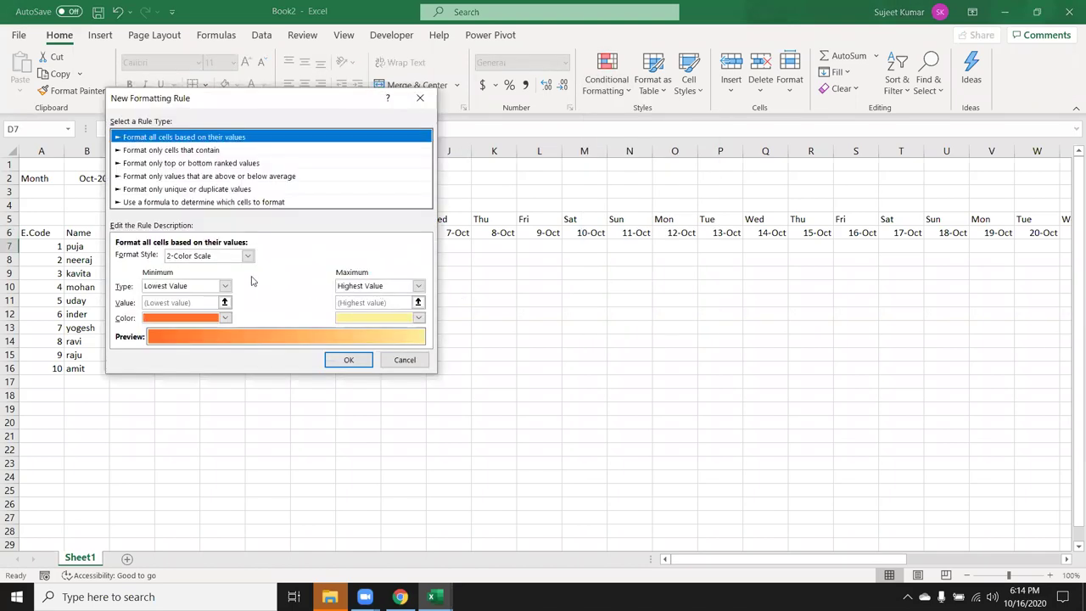
pyautogui.click(212, 202)
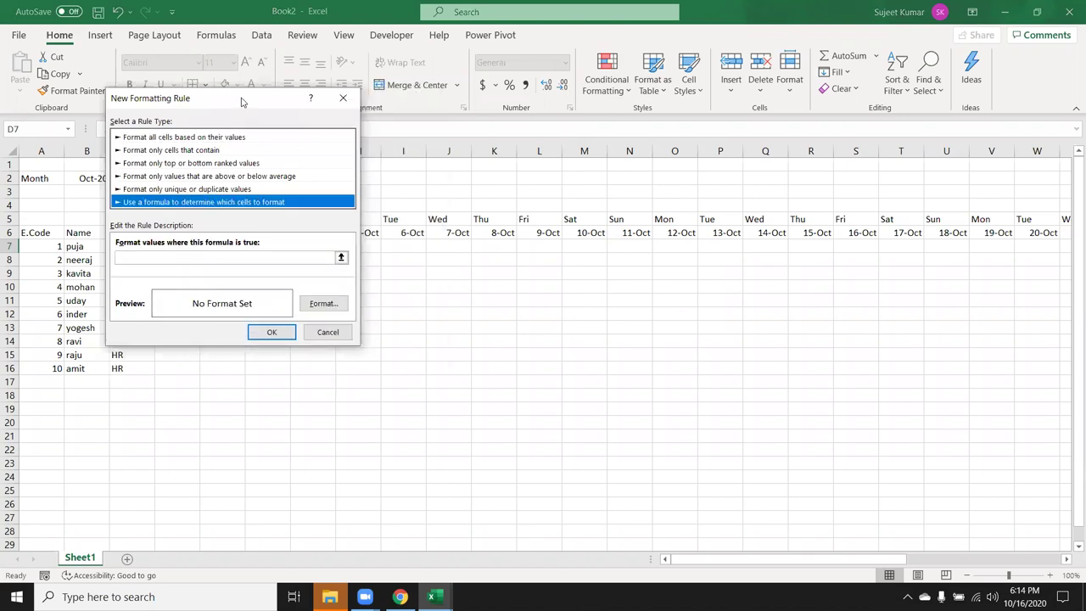
pyautogui.moveTo(243, 102); pyautogui.dragTo(480, 165)
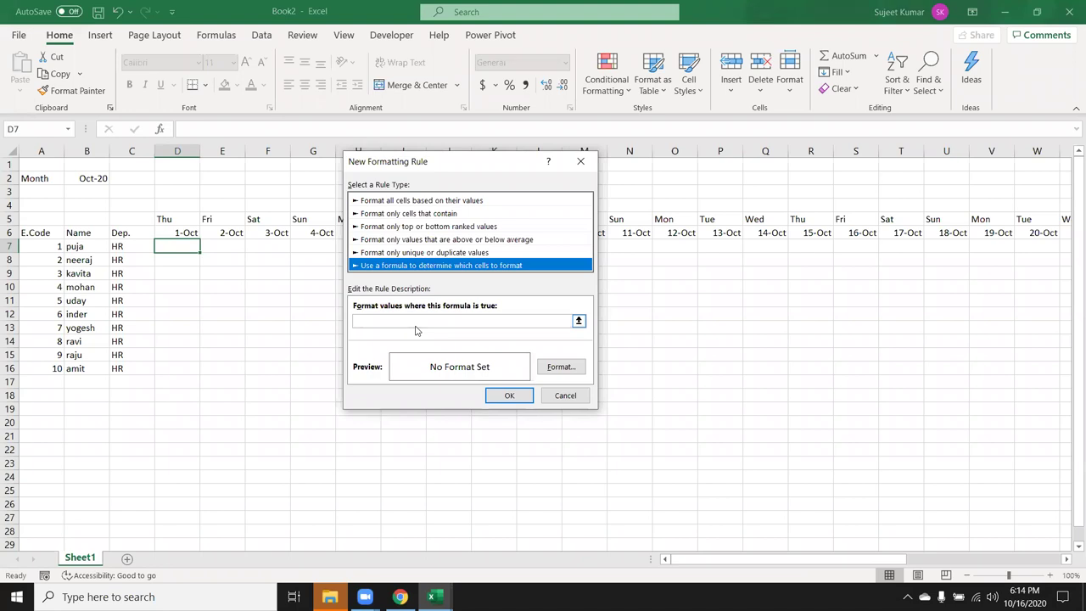
pyautogui.click(411, 322)
pyautogui.write('=or(')
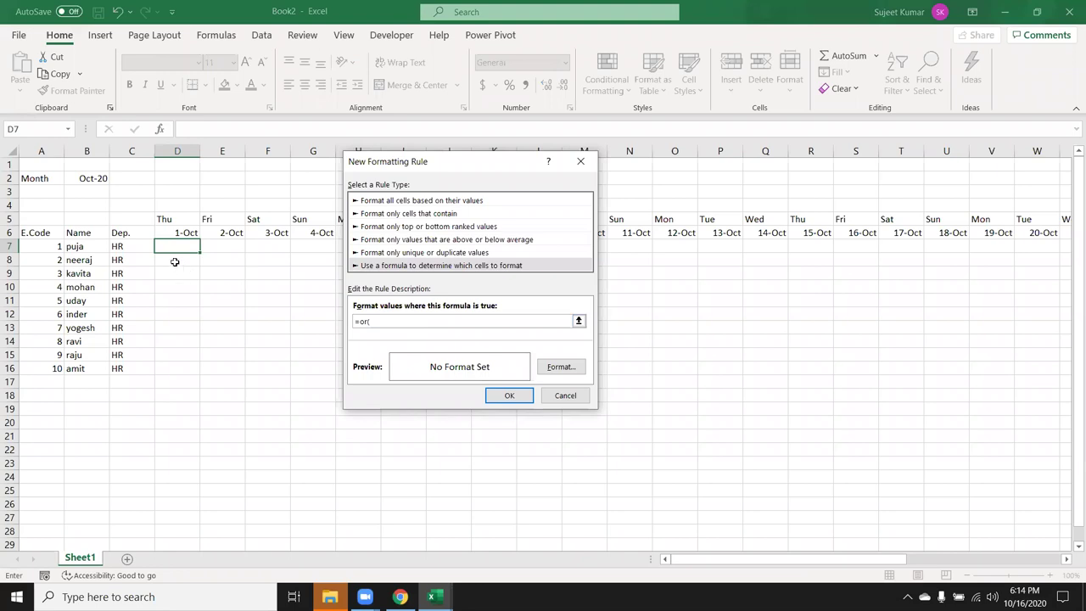
pyautogui.click(172, 219)
pyautogui.write('="Sat",')
pyautogui.click(171, 219)
pyautogui.write('=')
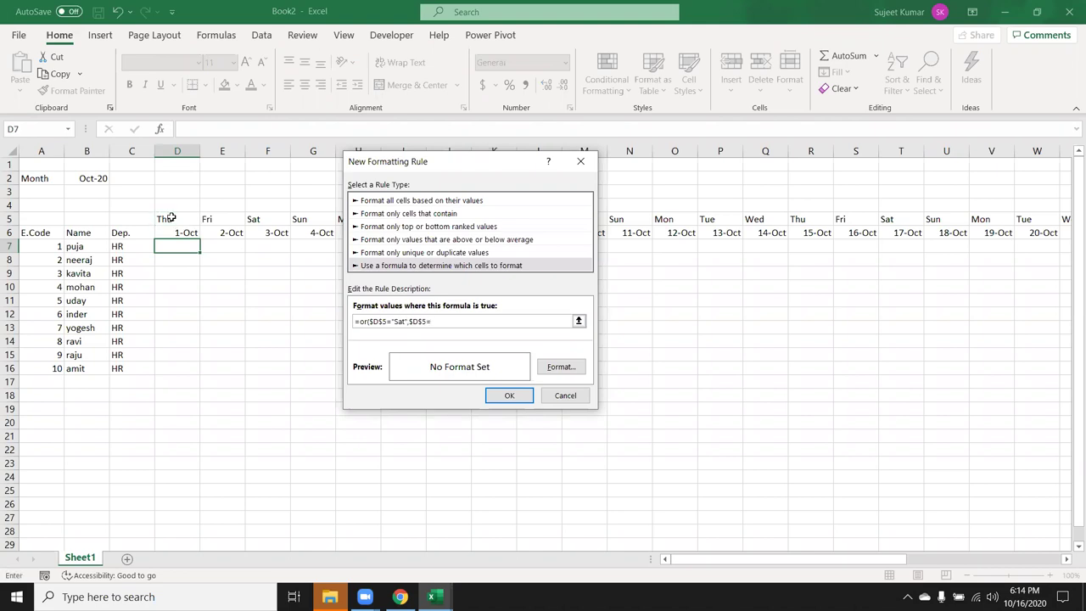
pyautogui.write('"Sun"')
pyautogui.write(')')
# Give the rule a yellow fill, change both references to D$5, and accept it.
pyautogui.click(560, 366)
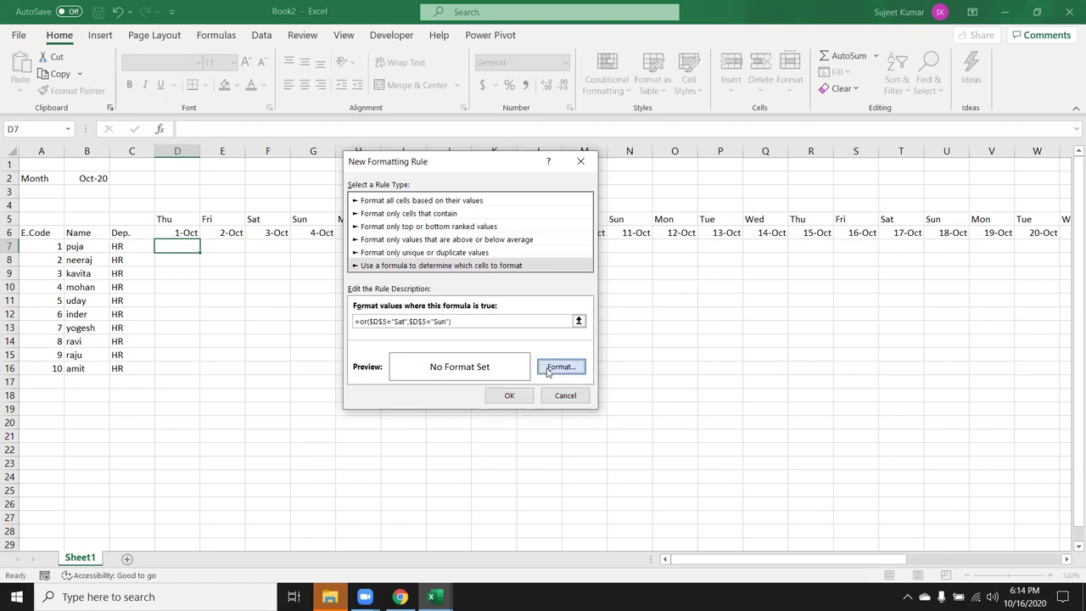
pyautogui.click(245, 50)
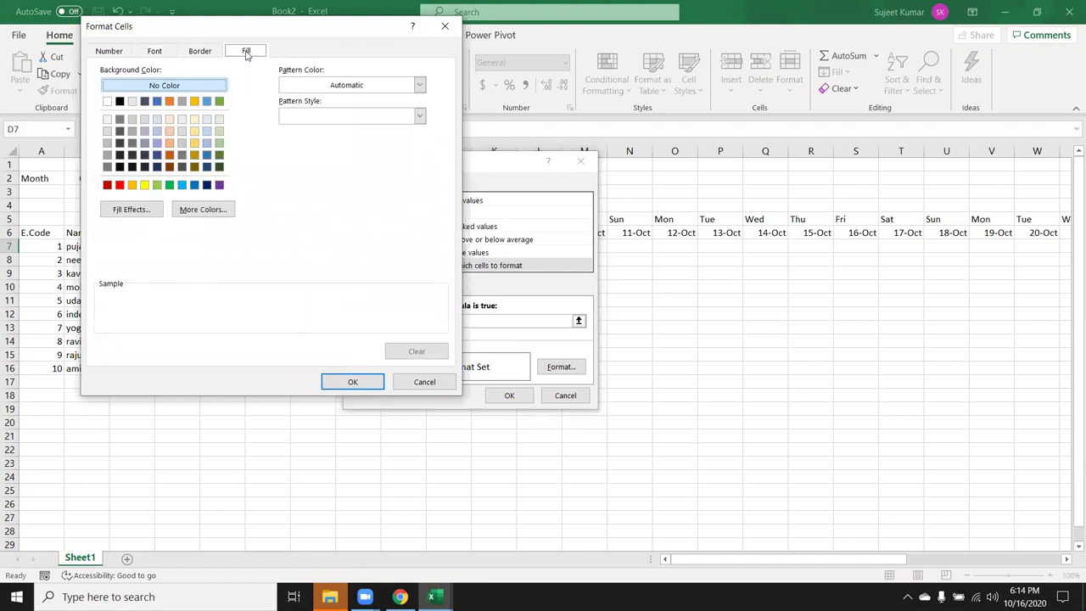
pyautogui.click(145, 185)
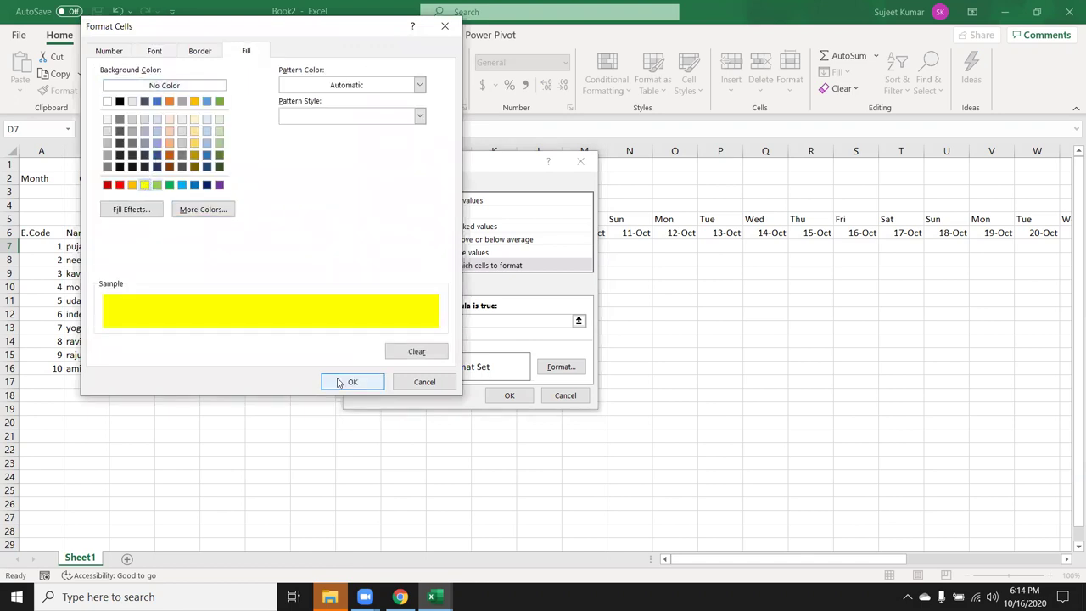
pyautogui.click(341, 382)
pyautogui.click(375, 321)
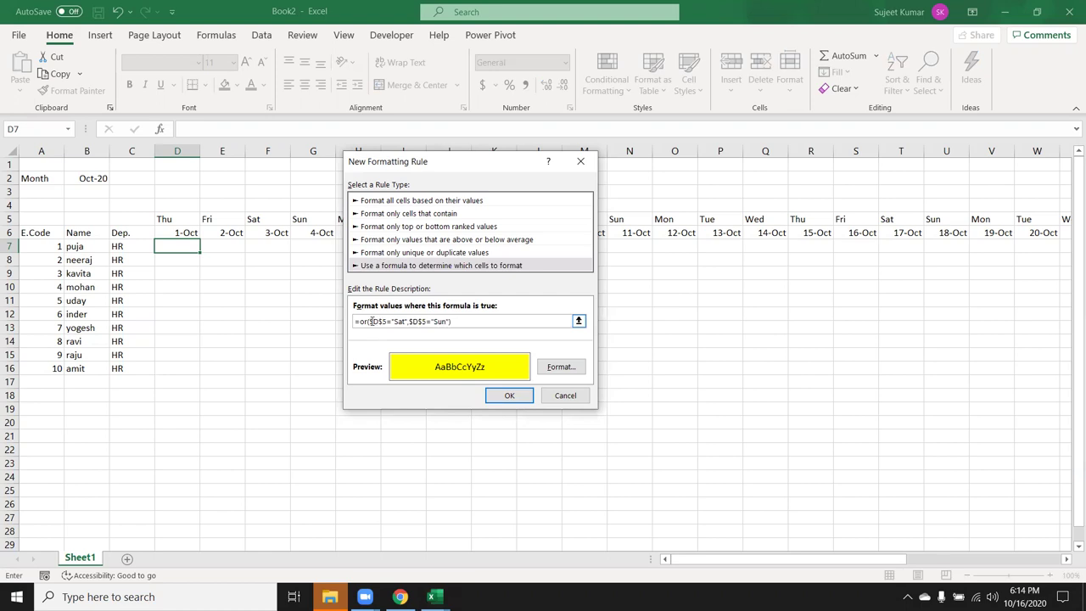
pyautogui.press('BackSpace')
pyautogui.click(410, 321)
pyautogui.press('BackSpace')
pyautogui.click(520, 392)
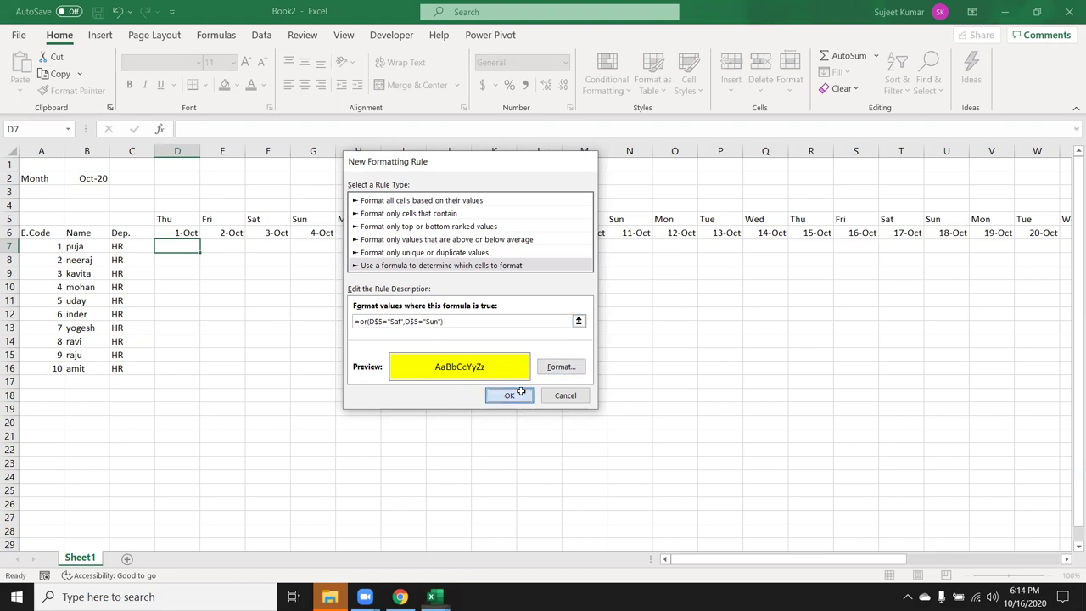
# Copy D7's weekend formatting across the employee grid and delete extra rows 17–21.
pyautogui.click(72, 91)
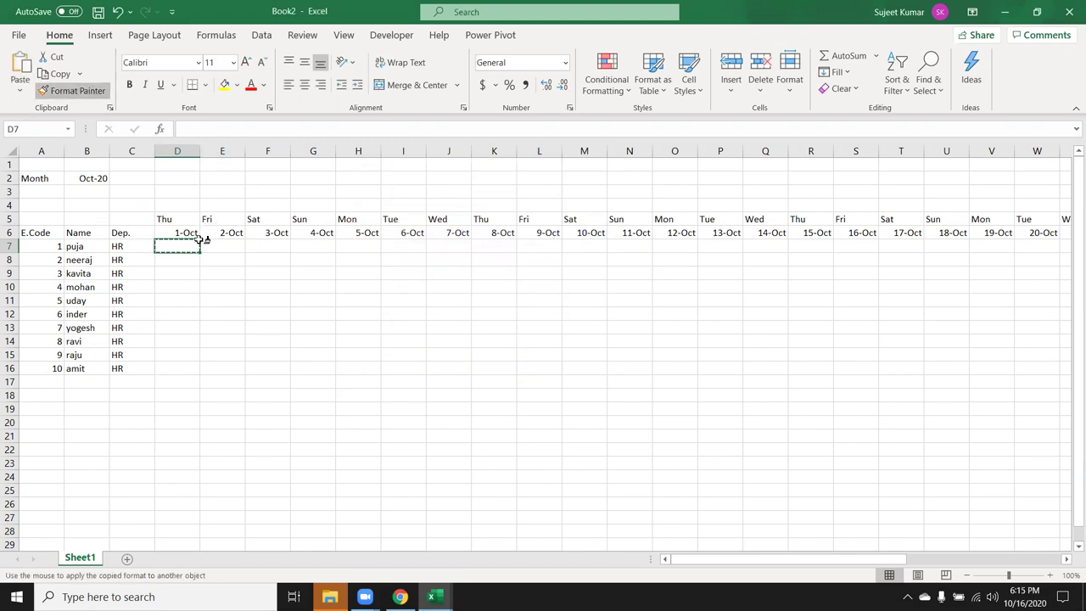
pyautogui.moveTo(184, 249)
pyautogui.mouseDown()
pyautogui.moveTo(1073, 317)
pyautogui.moveTo(848, 358)
pyautogui.moveTo(841, 404)
pyautogui.mouseUp()
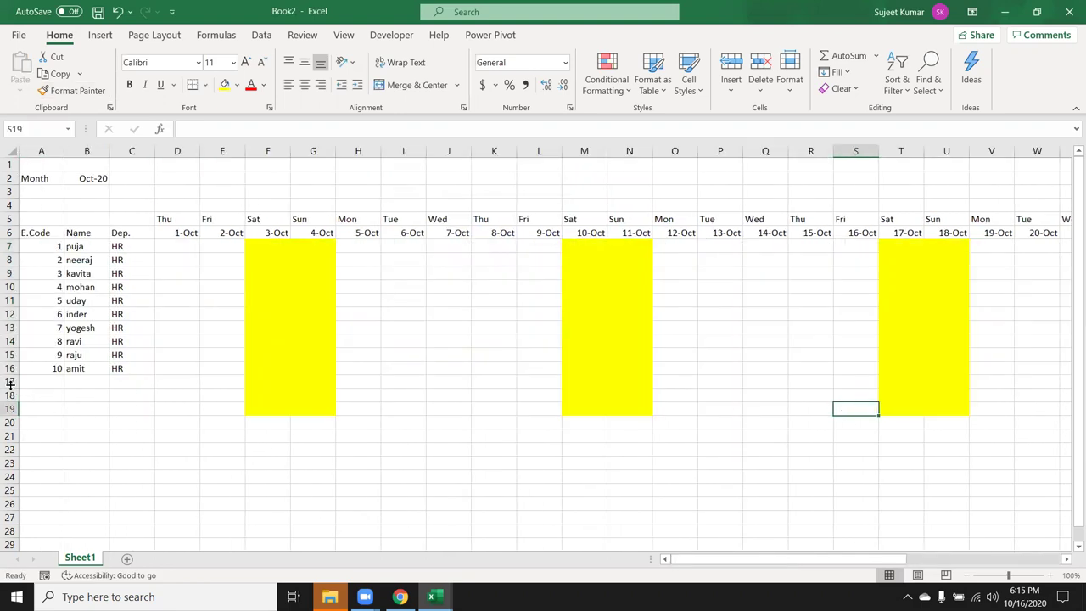
pyautogui.moveTo(10, 382); pyautogui.dragTo(12, 436)
pyautogui.hotkey('ctrl', '-')
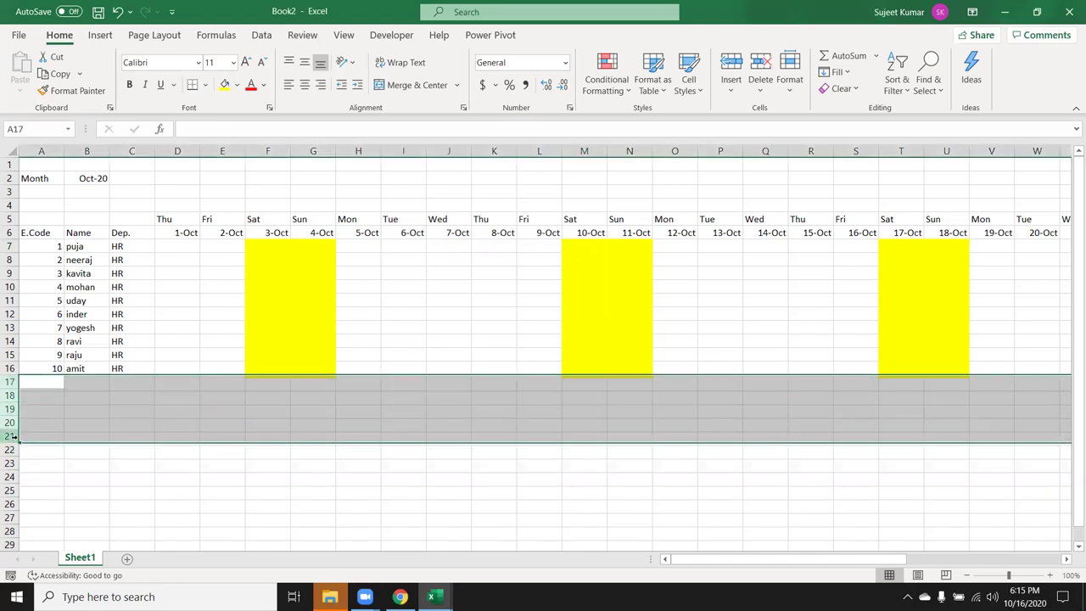
pyautogui.press('Up')
# Review the month-end date headers and select the 29-Oct cell.
pyautogui.hotkey('ctrl', 'Up')
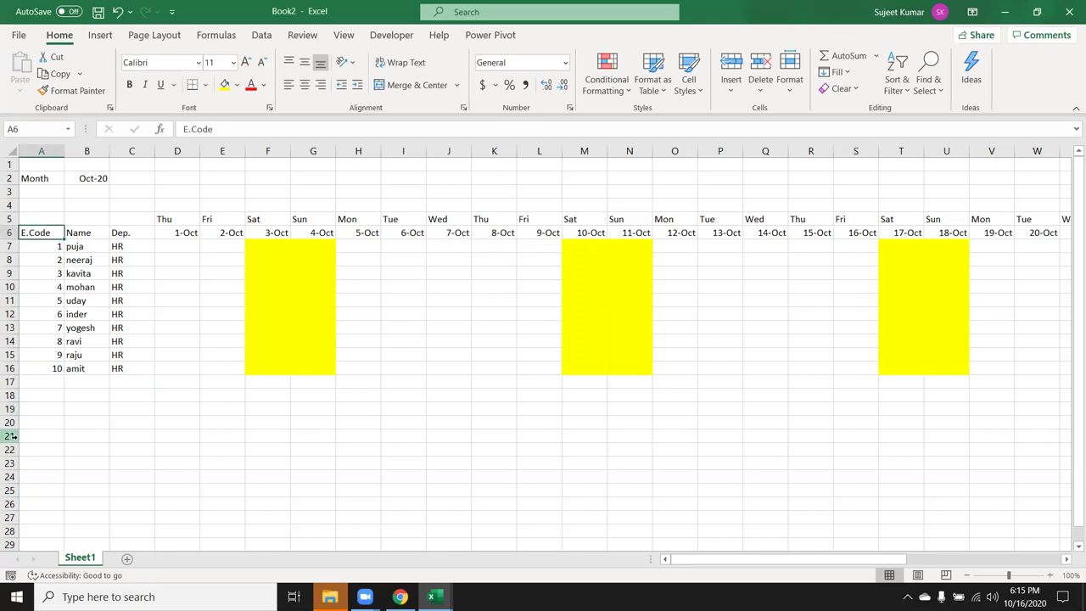
pyautogui.press('Right')
pyautogui.press('Right')
pyautogui.press('Right')
pyautogui.press('Right')
pyautogui.press('Right')
pyautogui.press('Right')
pyautogui.press('Right')
pyautogui.press('Right')
pyautogui.press('Right')
pyautogui.press('Right')
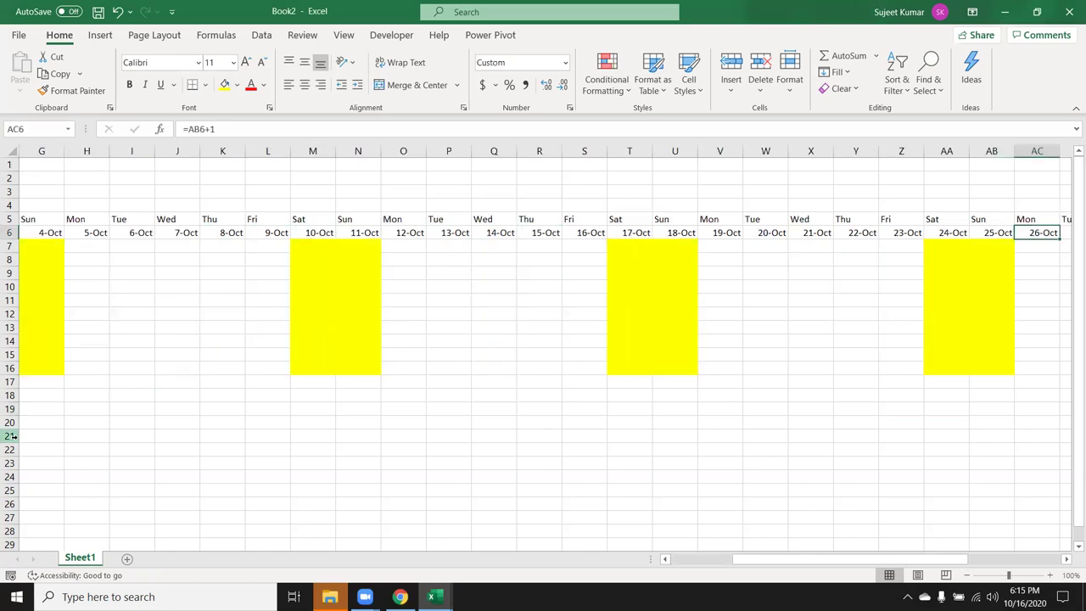
pyautogui.press('Right')
pyautogui.press('Right')
pyautogui.press('Right')
pyautogui.press('Right')
pyautogui.press('Right')
pyautogui.press('Right')
pyautogui.press('Right')
pyautogui.press('Right')
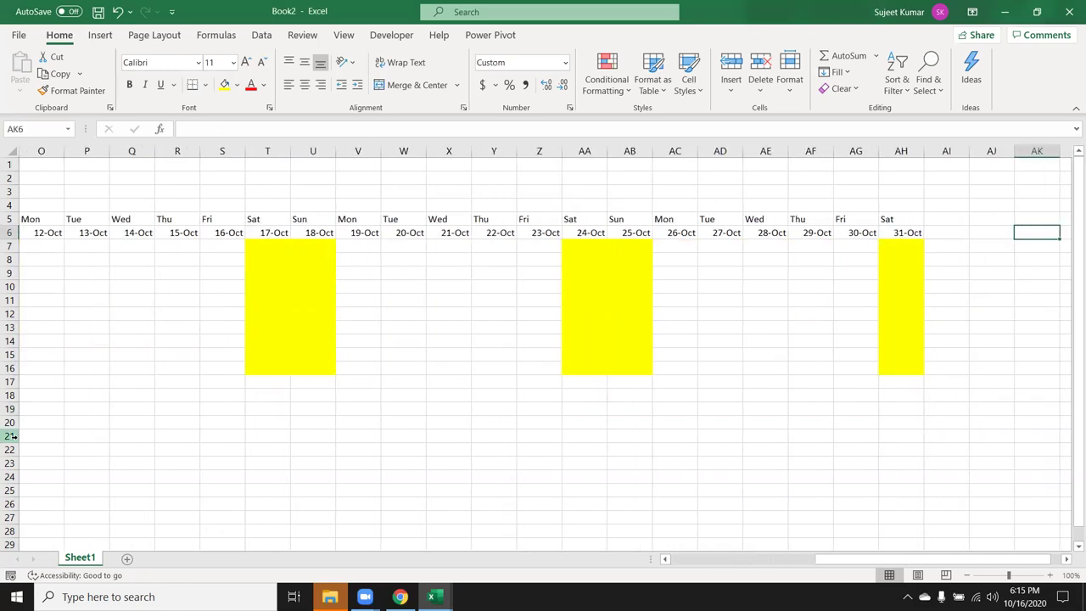
pyautogui.press('Right')
pyautogui.press('Right')
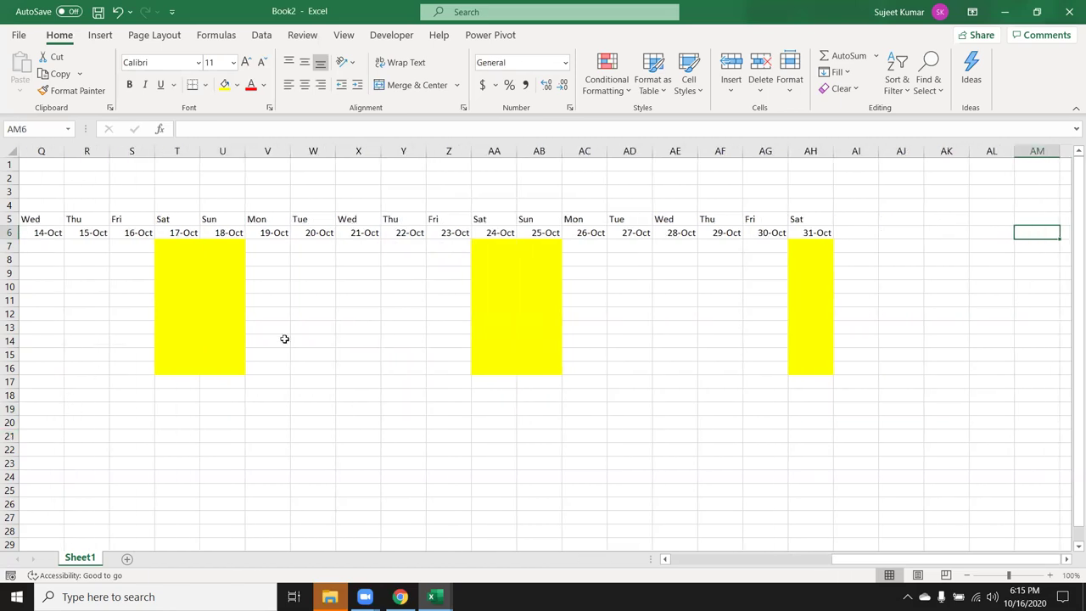
pyautogui.moveTo(721, 233); pyautogui.dragTo(804, 222)
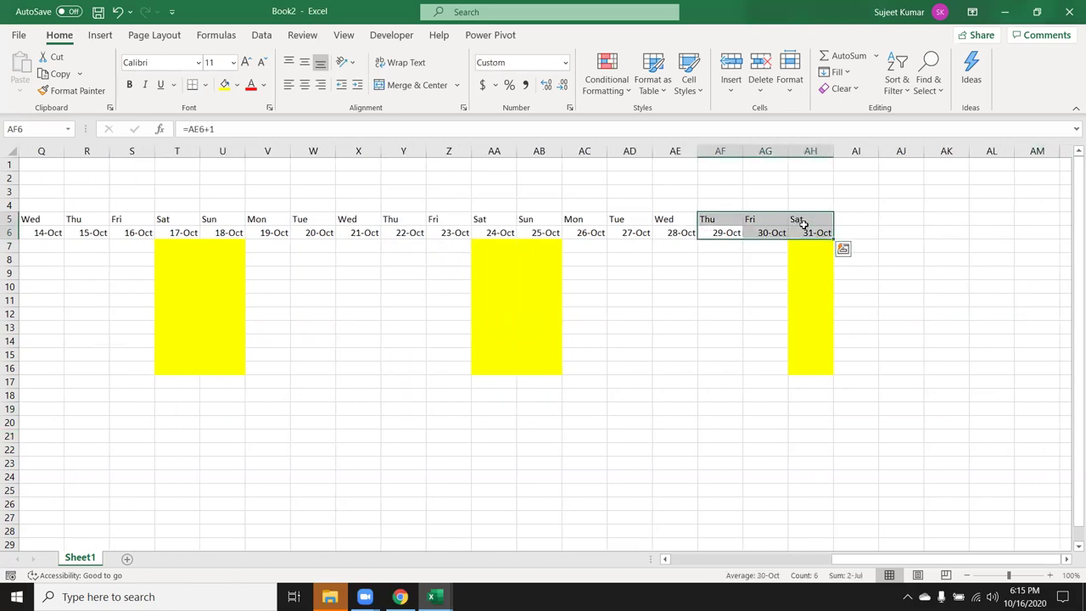
pyautogui.click(727, 235)
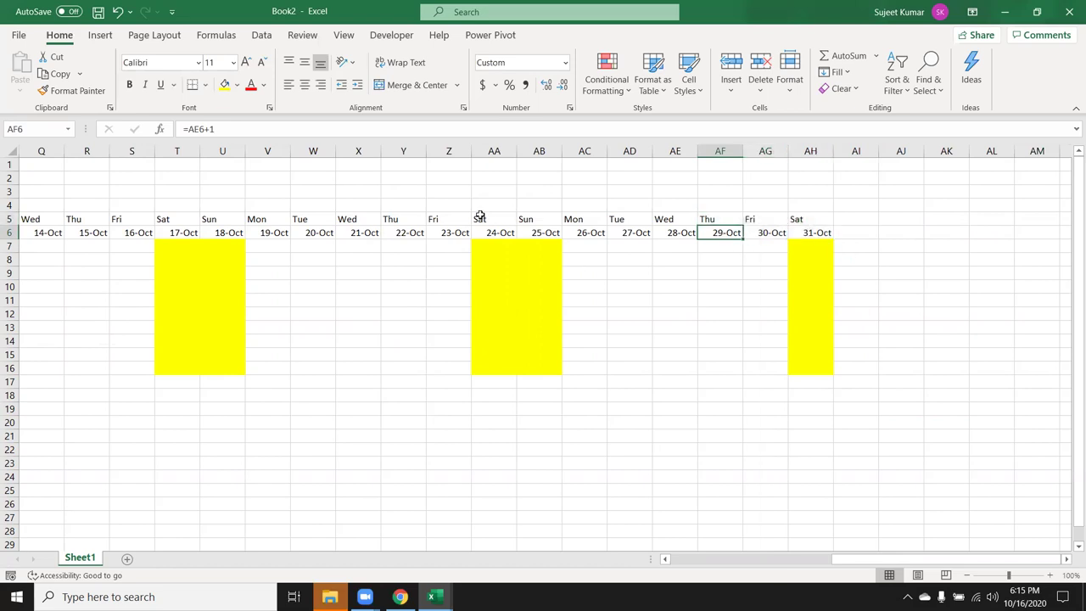
pyautogui.click(431, 189)
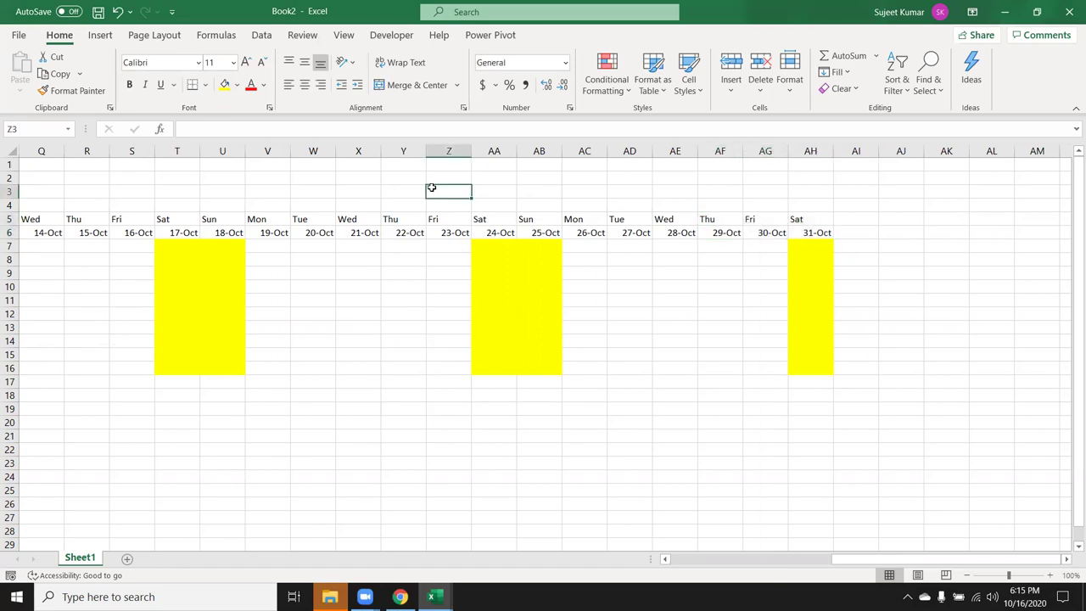
pyautogui.write('=eo')
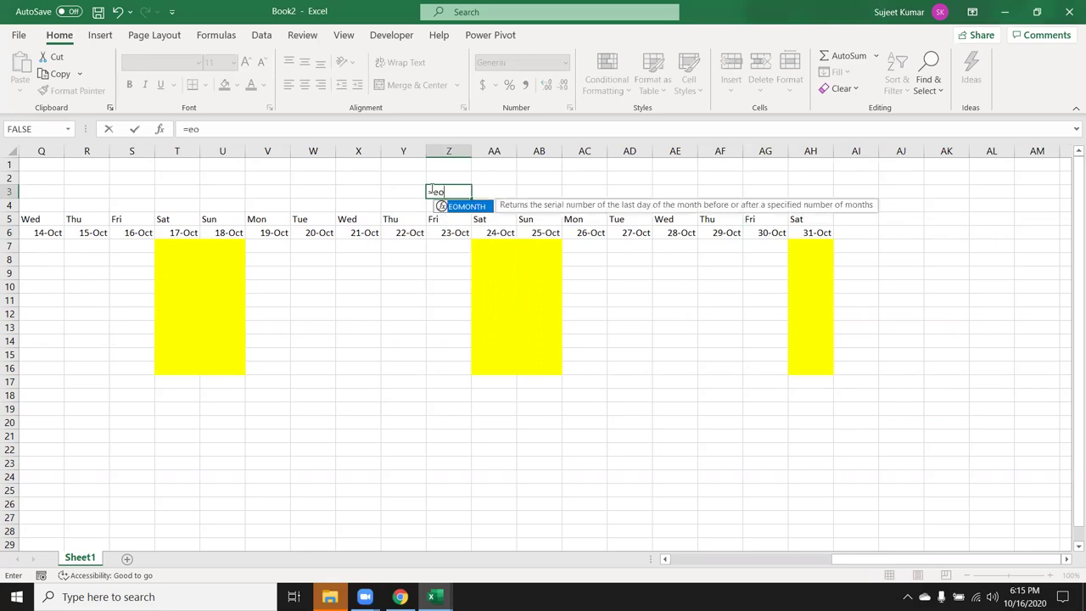
pyautogui.press('Tab')
pyautogui.press('Down')
pyautogui.press('Down')
pyautogui.press('Down')
pyautogui.write(',0')
pyautogui.press('Return')
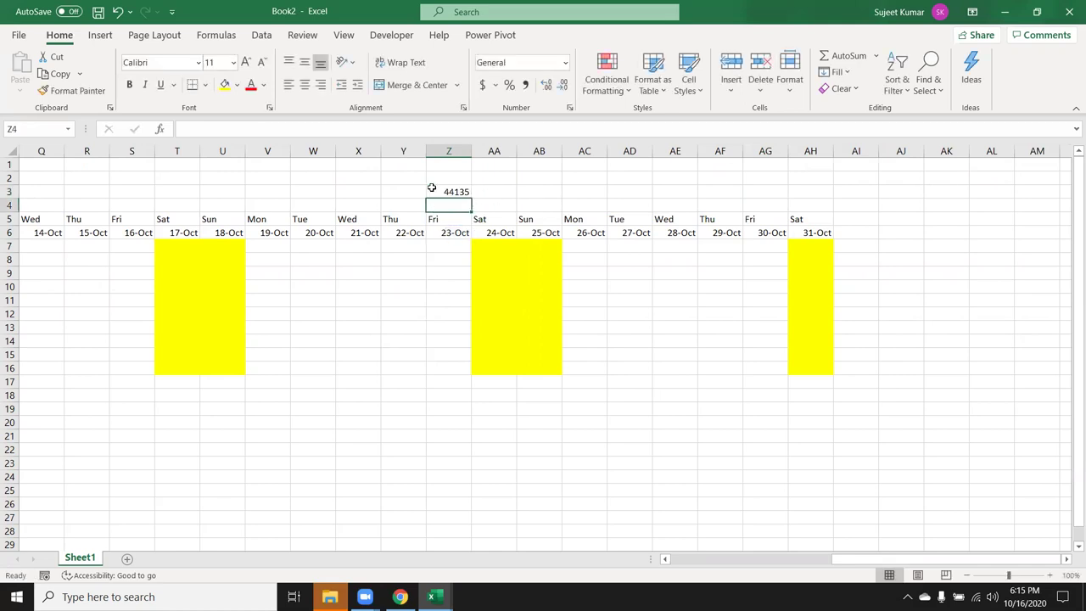
pyautogui.click(431, 187)
pyautogui.hotkey('ctrl', 'shift', '3')
pyautogui.hotkey('ctrl', 'z')
pyautogui.hotkey('ctrl', 'z')
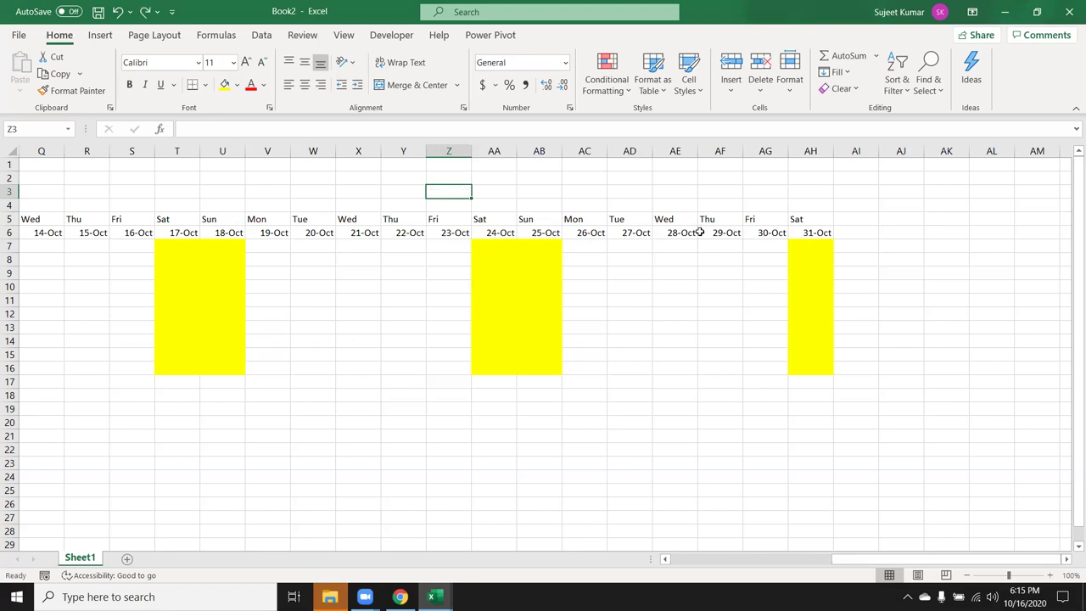
pyautogui.click(687, 233)
# Begin an EOMONTH-based IF formula in the 29-Oct cell AF6, then cancel the mistaken edit.
pyautogui.click(708, 233)
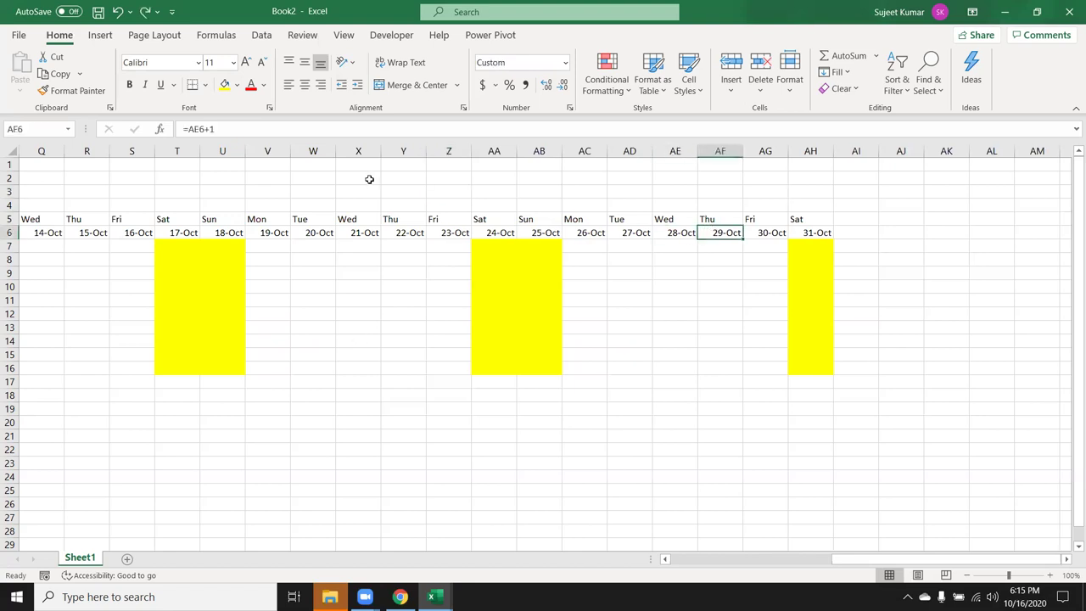
pyautogui.doubleClick(710, 233)
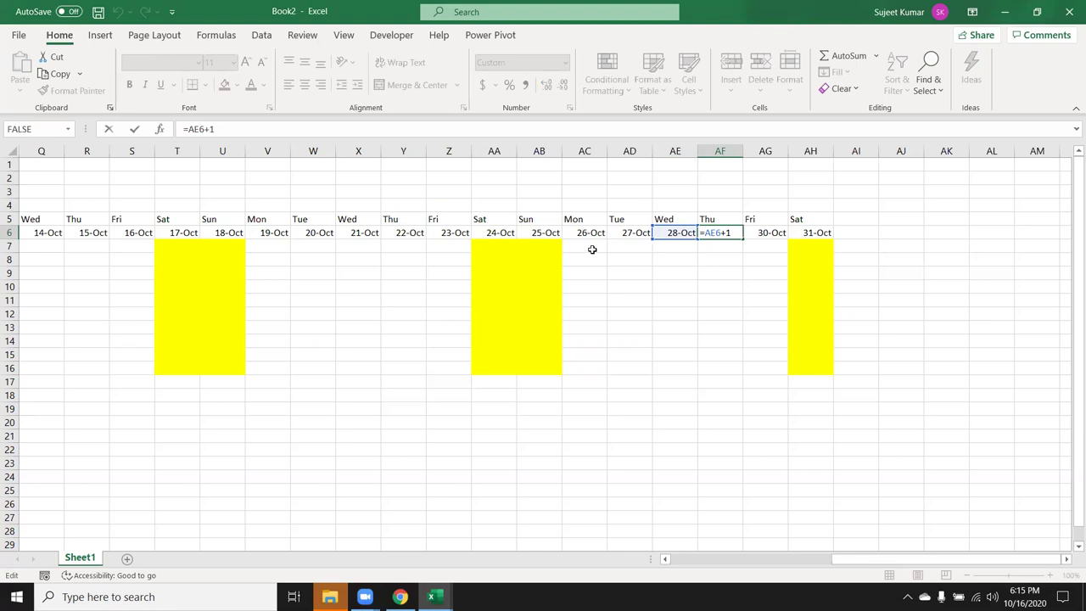
pyautogui.write('IF(')
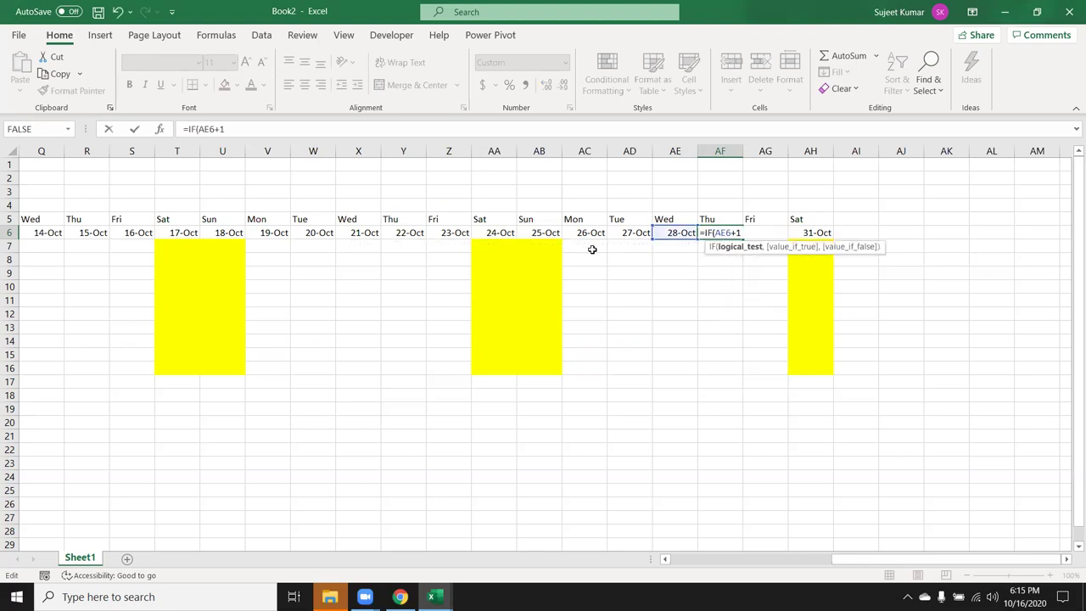
pyautogui.write('eom')
pyautogui.press('Tab')
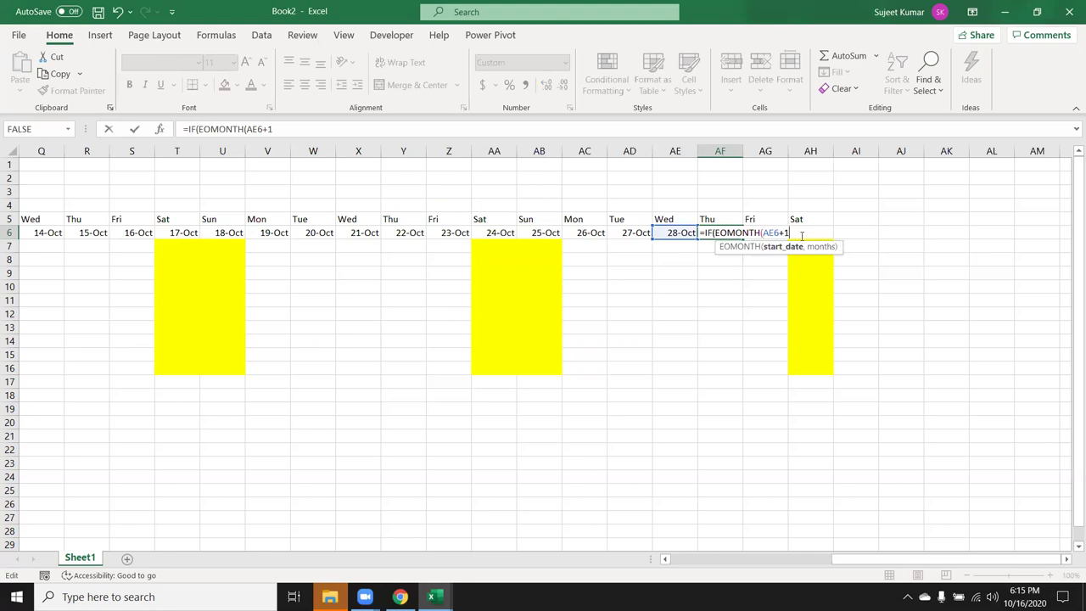
pyautogui.write(',0)')
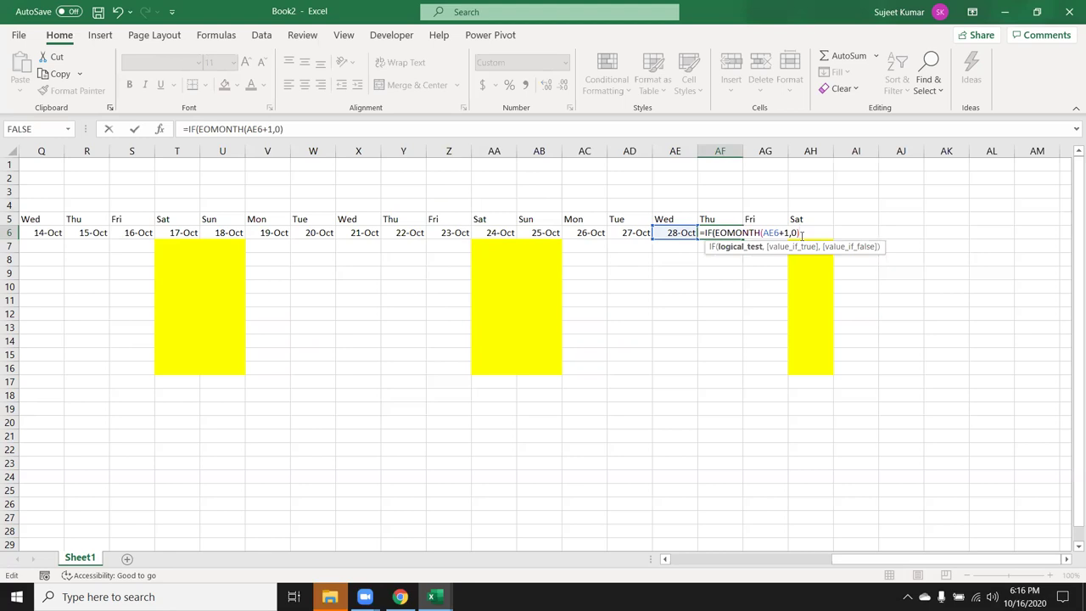
pyautogui.press('Escape')
# Rewrite AF6 as =IF(AE6+1>EOMONTH(R6,0),"",AE6+1) and accept the bracket correction.
pyautogui.doubleClick(729, 234)
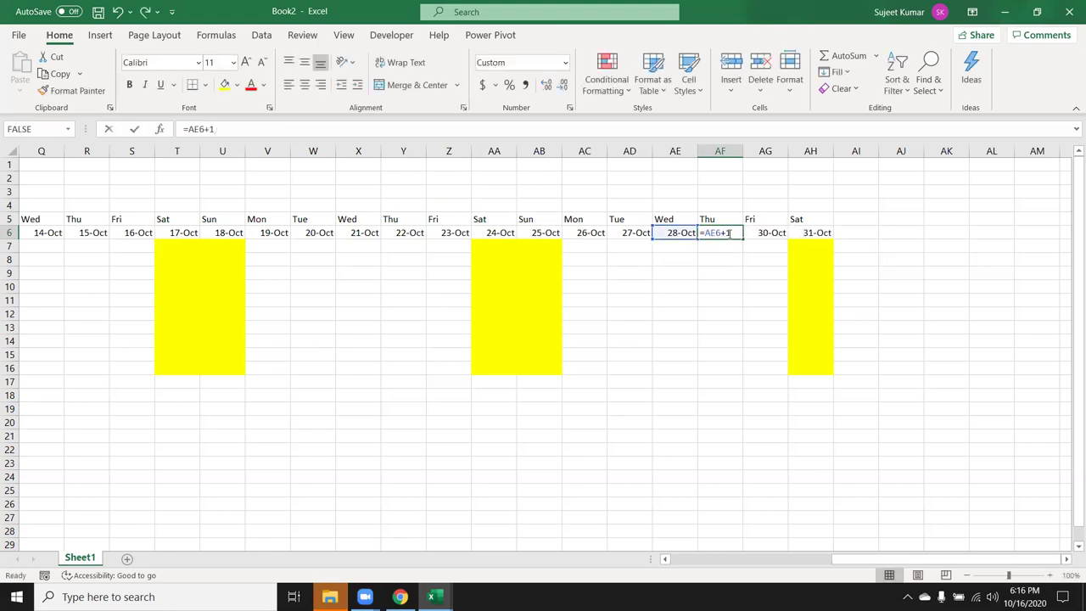
pyautogui.click(701, 233)
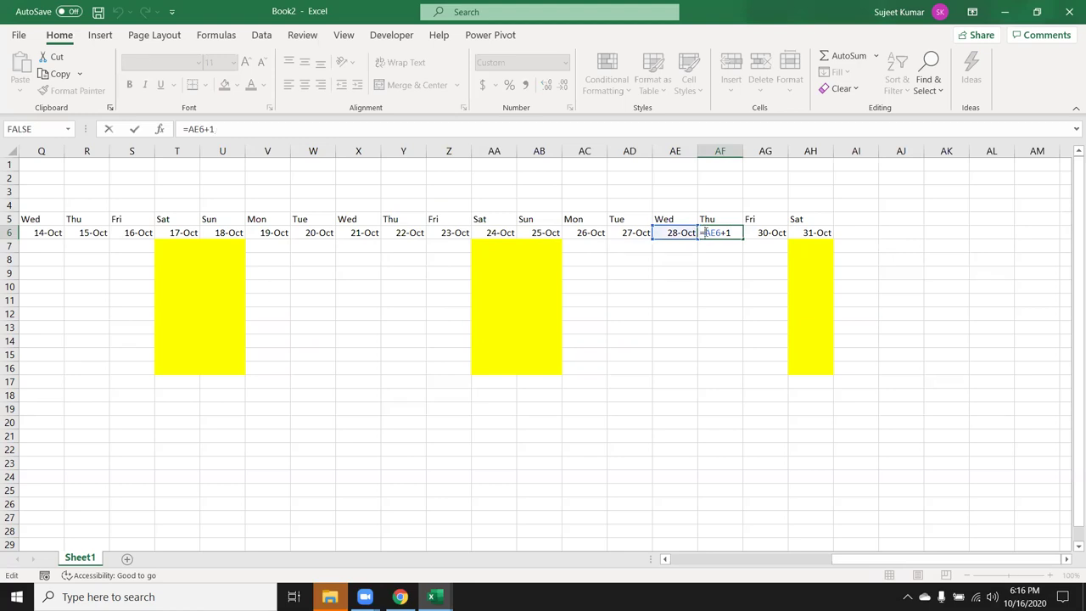
pyautogui.write('IF(')
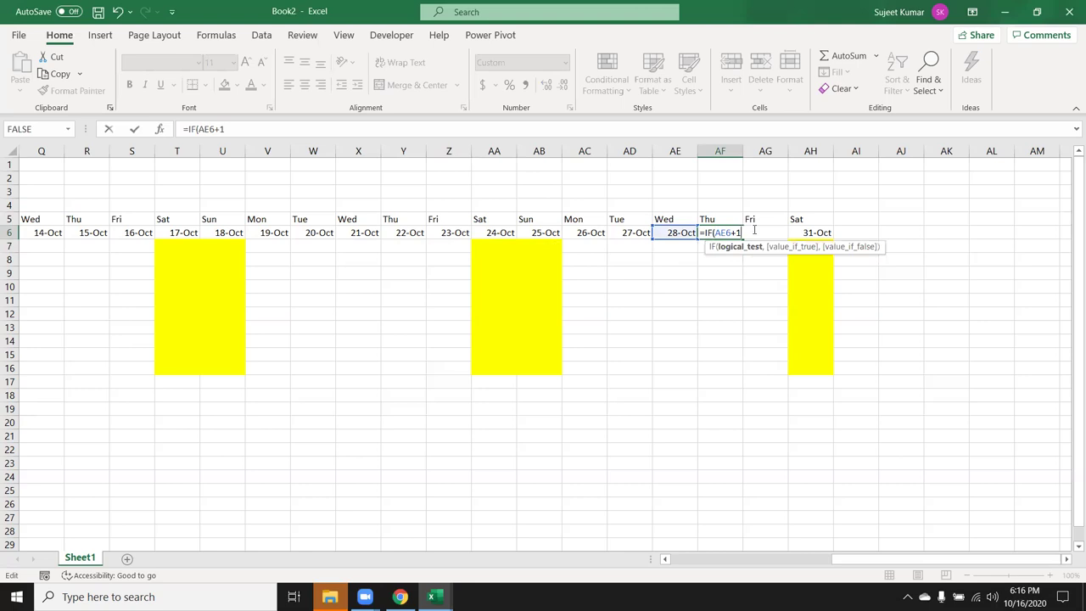
pyautogui.write('>')
pyautogui.write('eo')
pyautogui.press('Tab')
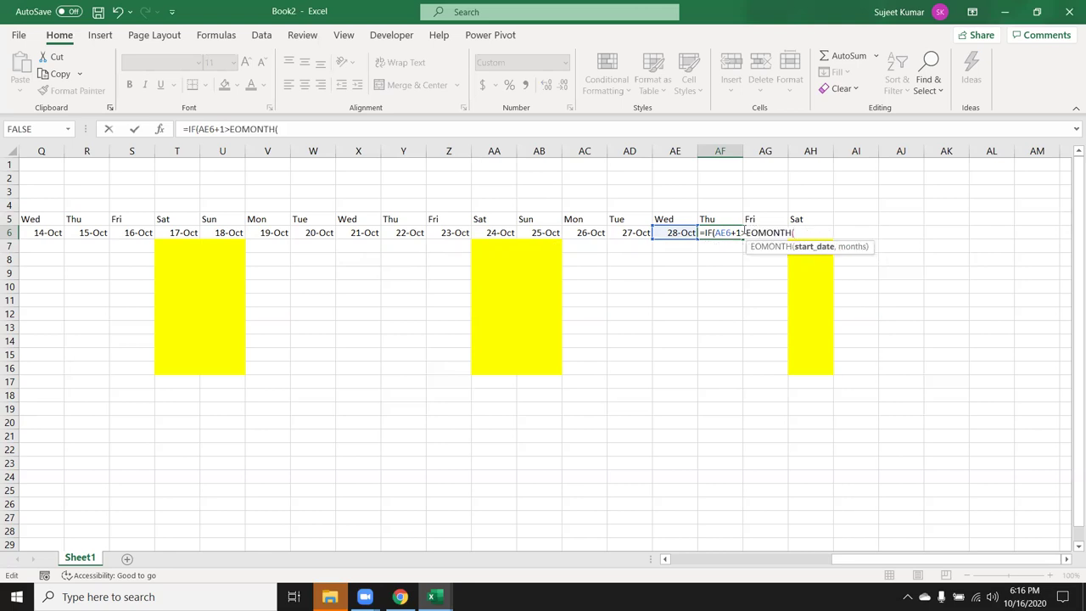
pyautogui.click(85, 233)
pyautogui.write(',0')
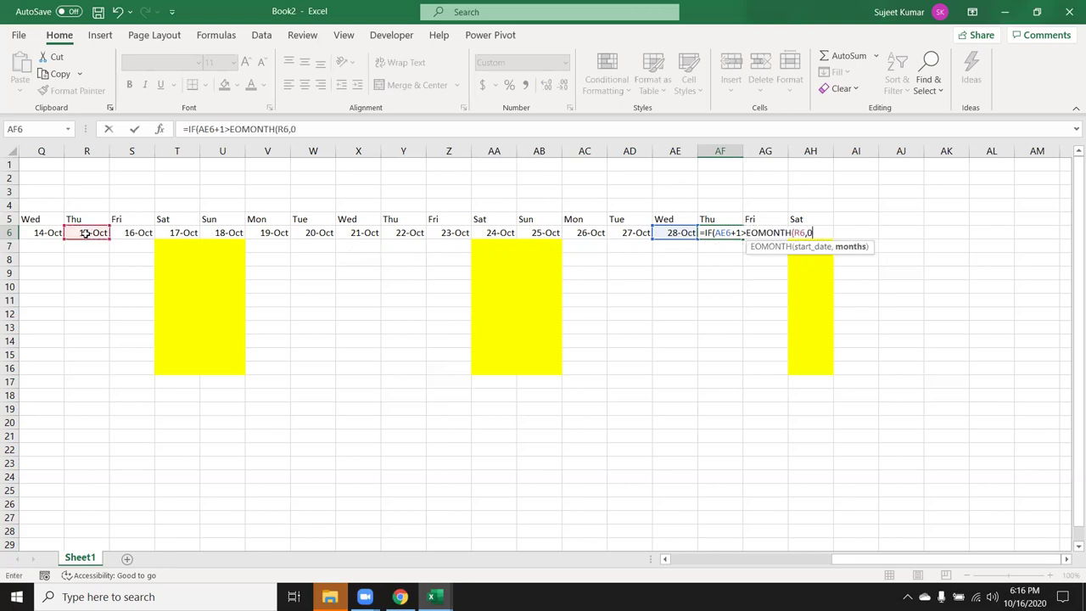
pyautogui.write('),')
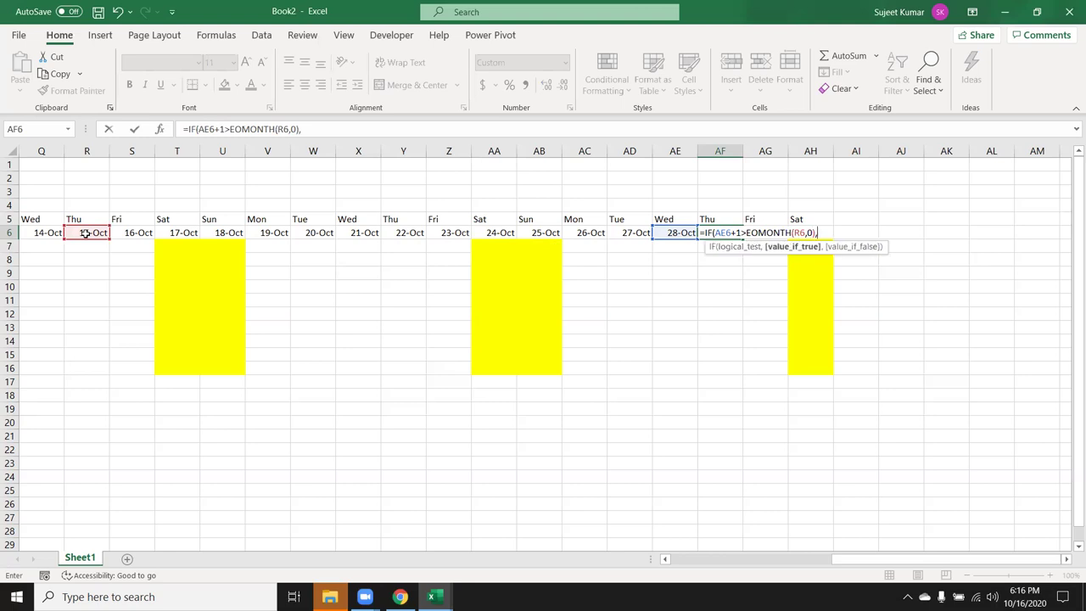
pyautogui.write('"",')
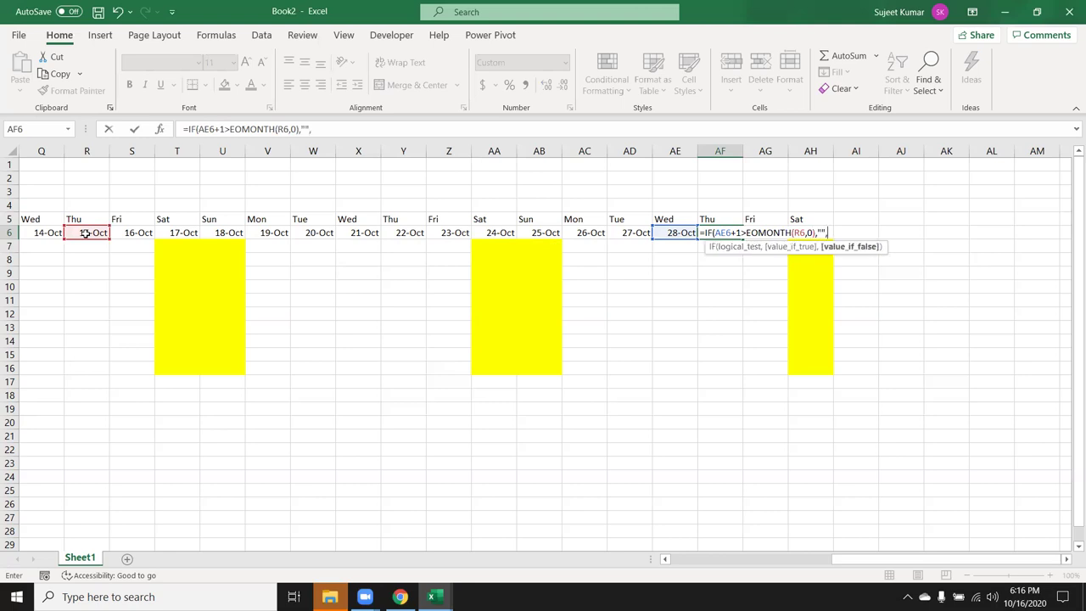
pyautogui.click(676, 230)
pyautogui.write('+1')
pyautogui.press('Return')
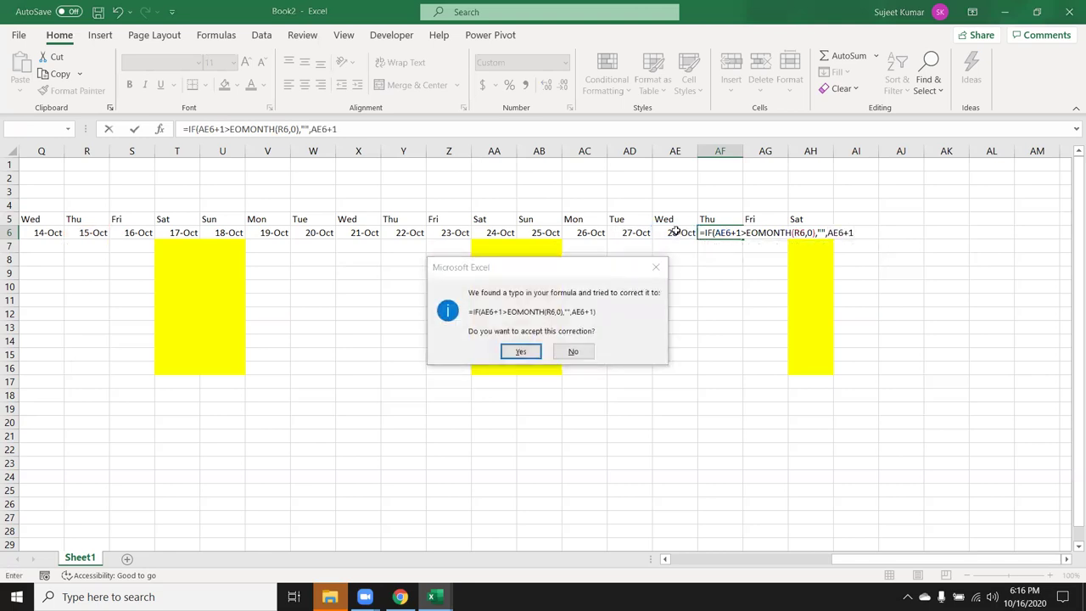
pyautogui.press('Return')
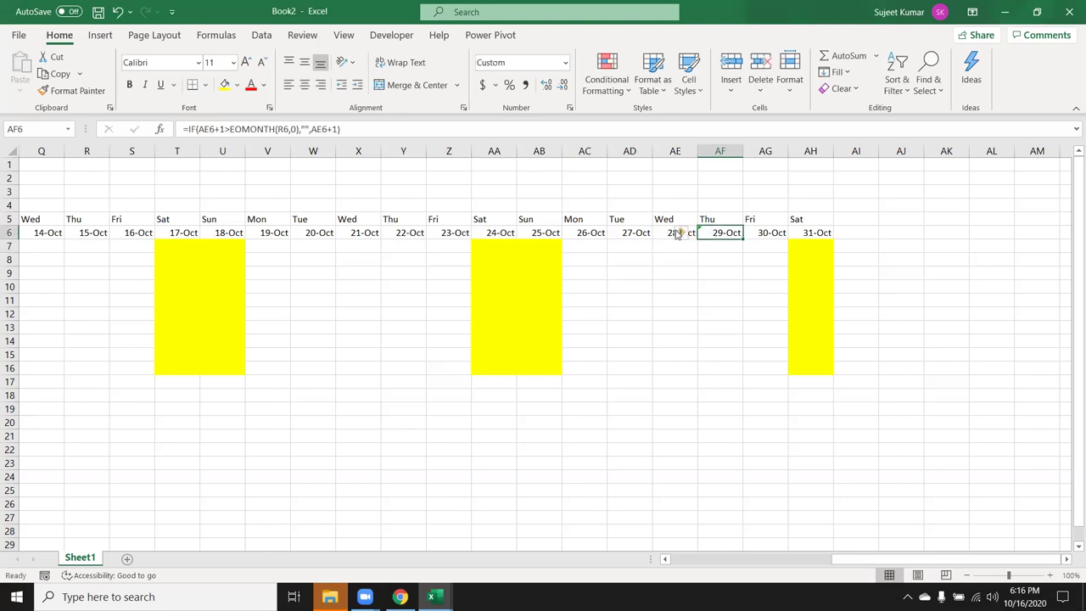
# Wrap AF6's formula as =IFERROR(IF(AE6+1>EOMONTH(R6,0),"",AE6+1),"") and fill it across to AH6.
pyautogui.doubleClick(727, 232)
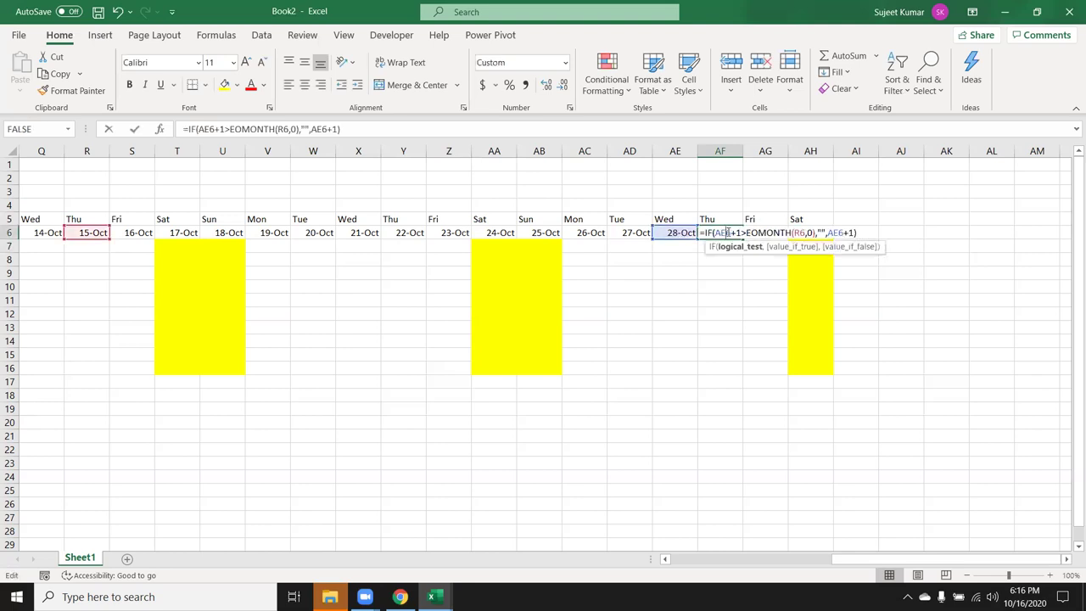
pyautogui.click(703, 232)
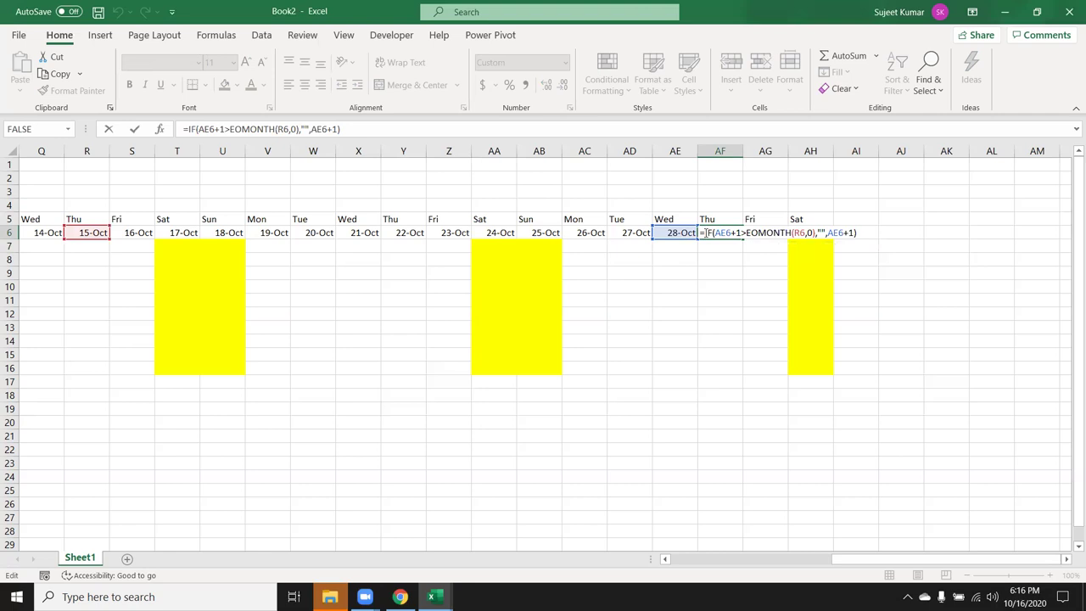
pyautogui.write('if')
pyautogui.press('Down')
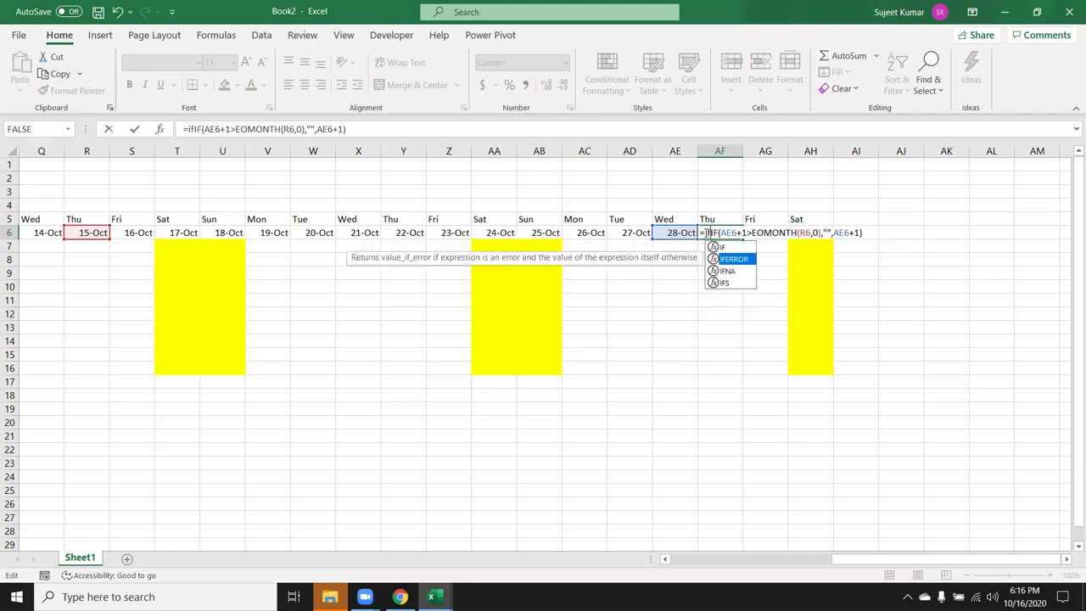
pyautogui.press('Tab')
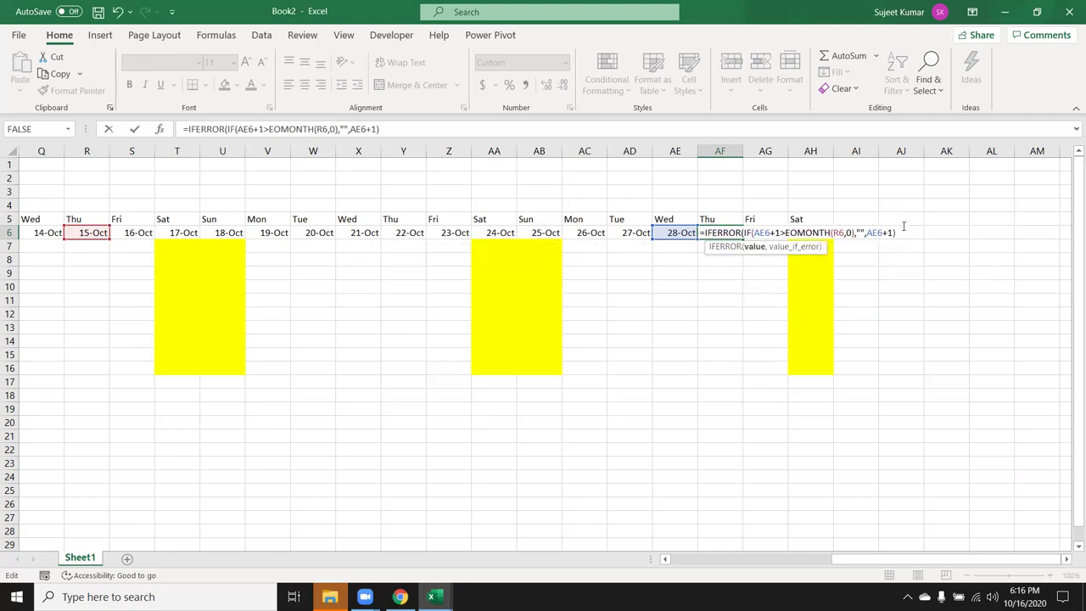
pyautogui.write(',')
pyautogui.write('""')
pyautogui.write(')')
pyautogui.press('Return')
pyautogui.press('Up')
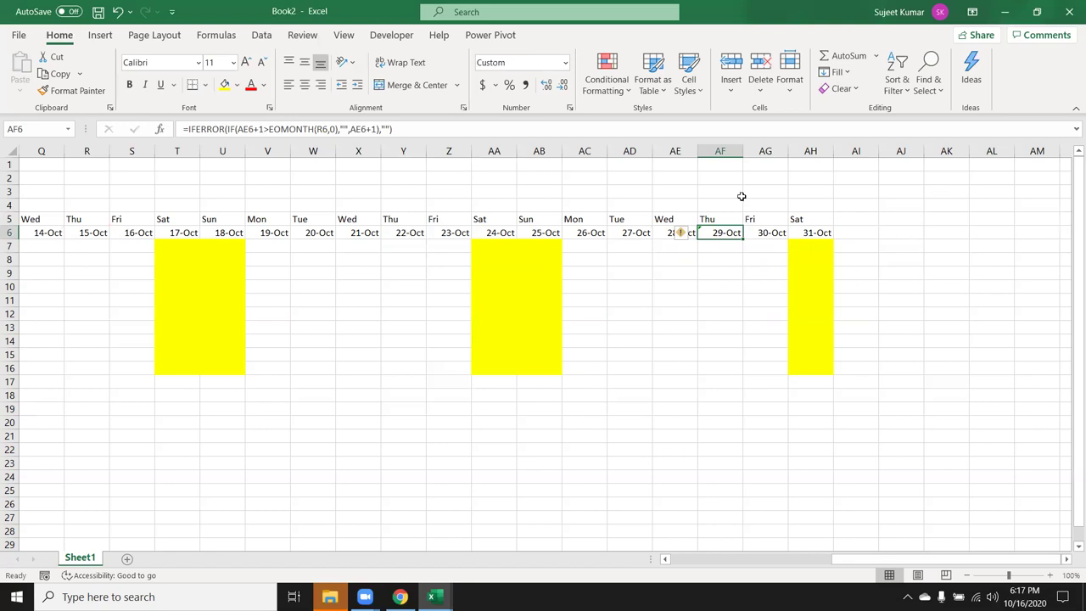
pyautogui.moveTo(744, 240); pyautogui.dragTo(823, 240)
# Enter 2/1 as the new start date in D6.
pyautogui.click(681, 243)
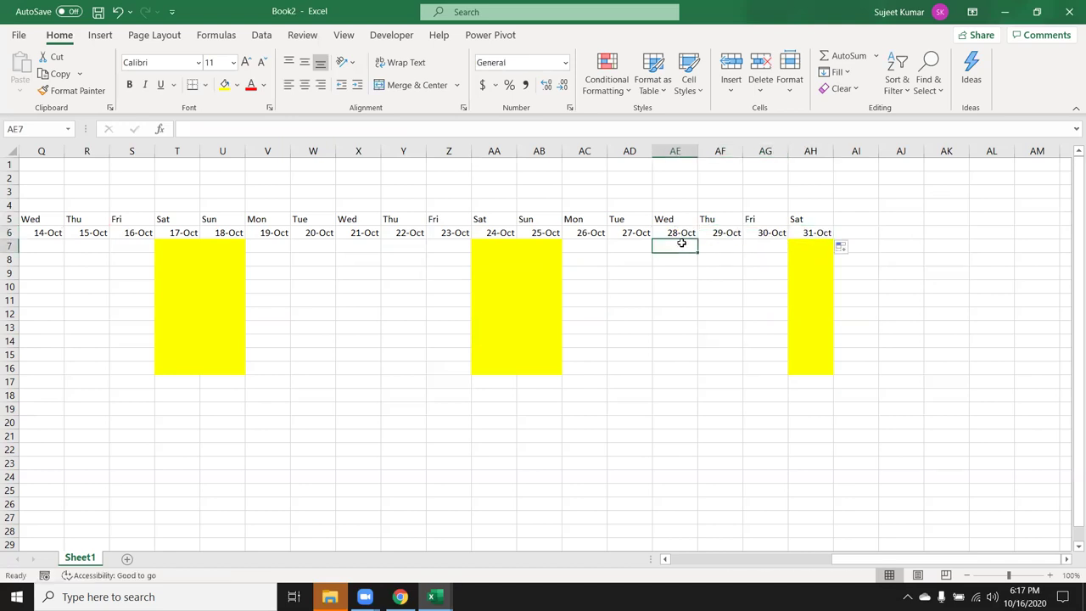
pyautogui.click(680, 237)
pyautogui.hotkey('ctrl', 'Left')
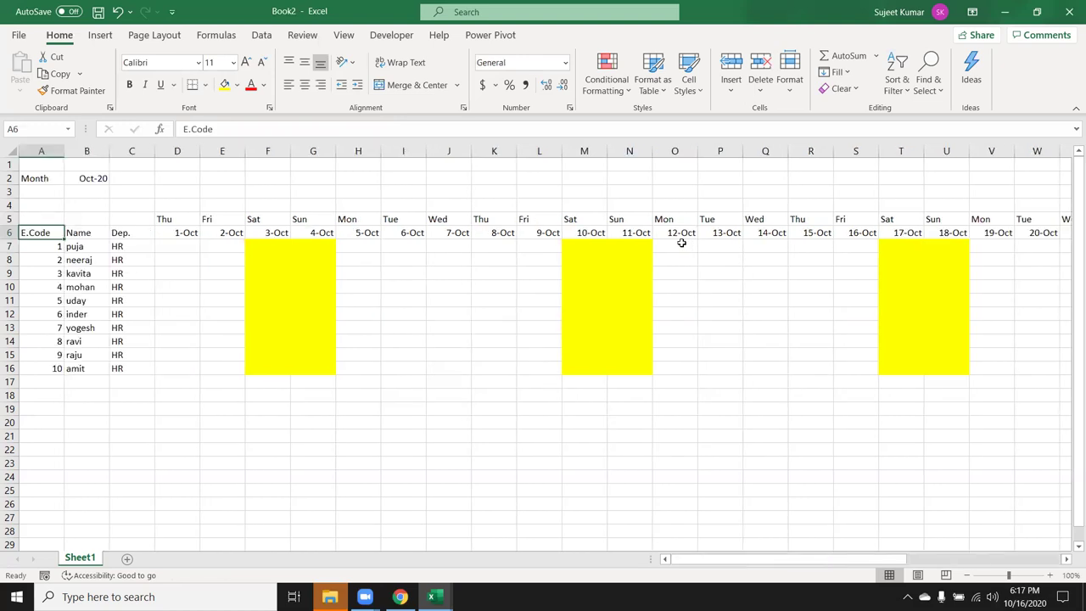
pyautogui.click(164, 233)
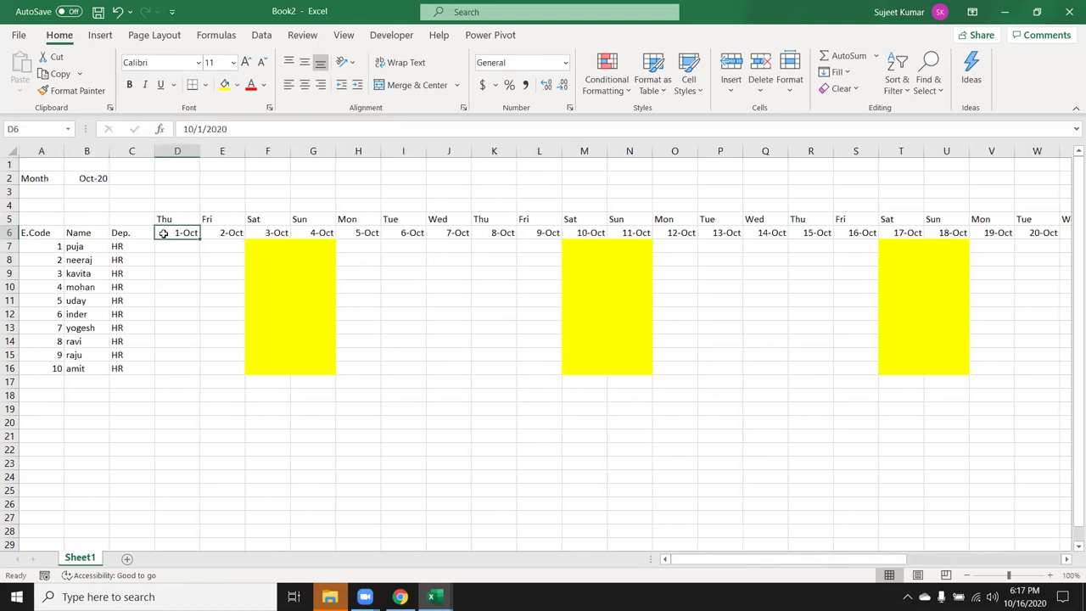
pyautogui.write('2/1')
pyautogui.press('Return')
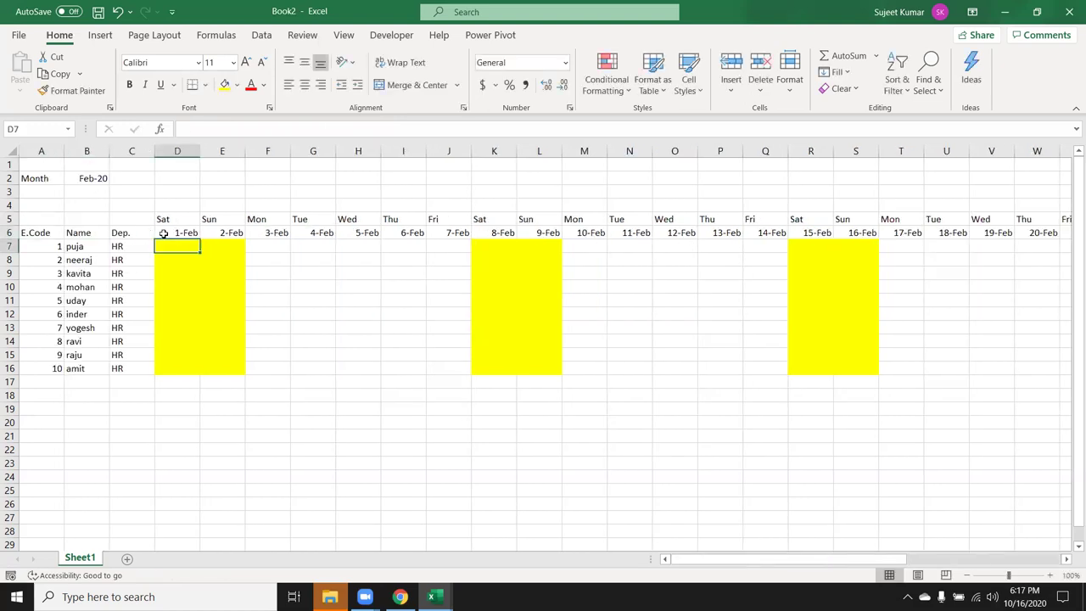
# Inspect the February date headers out to AF6–AG6 and the Month formula in B2.
pyautogui.click(164, 234)
pyautogui.press('Right')
pyautogui.press('Right')
pyautogui.press('Right')
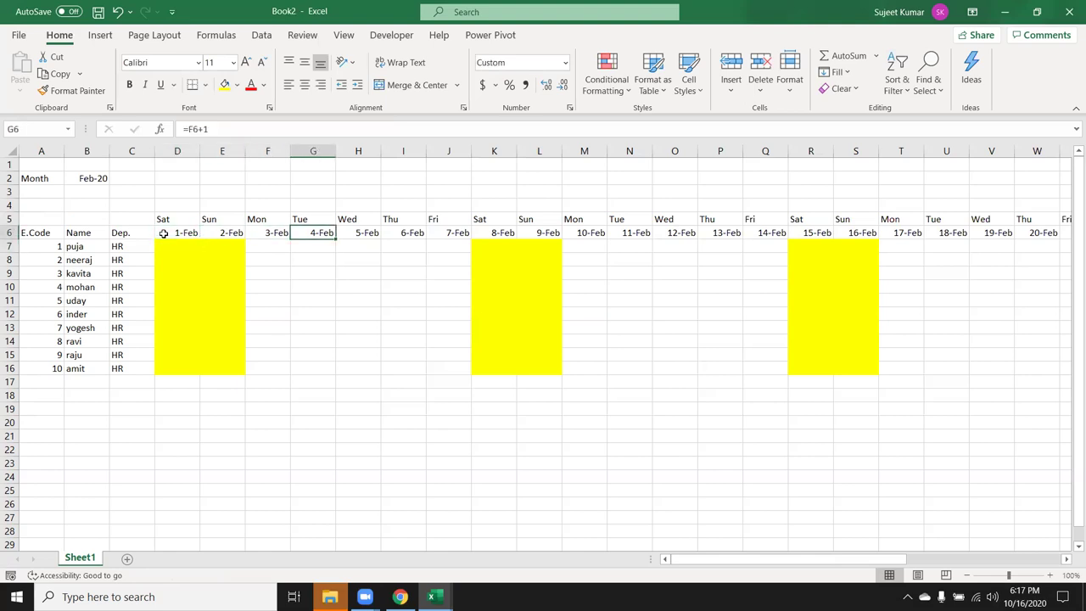
pyautogui.press('Down')
pyautogui.press('Down')
pyautogui.press('Left')
pyautogui.press('Left')
pyautogui.press('Left')
pyautogui.press('Right')
pyautogui.press('Right')
pyautogui.press('Right')
pyautogui.press('Right')
pyautogui.press('Right')
pyautogui.press('Right')
pyautogui.press('Right')
pyautogui.press('Right')
pyautogui.press('Right')
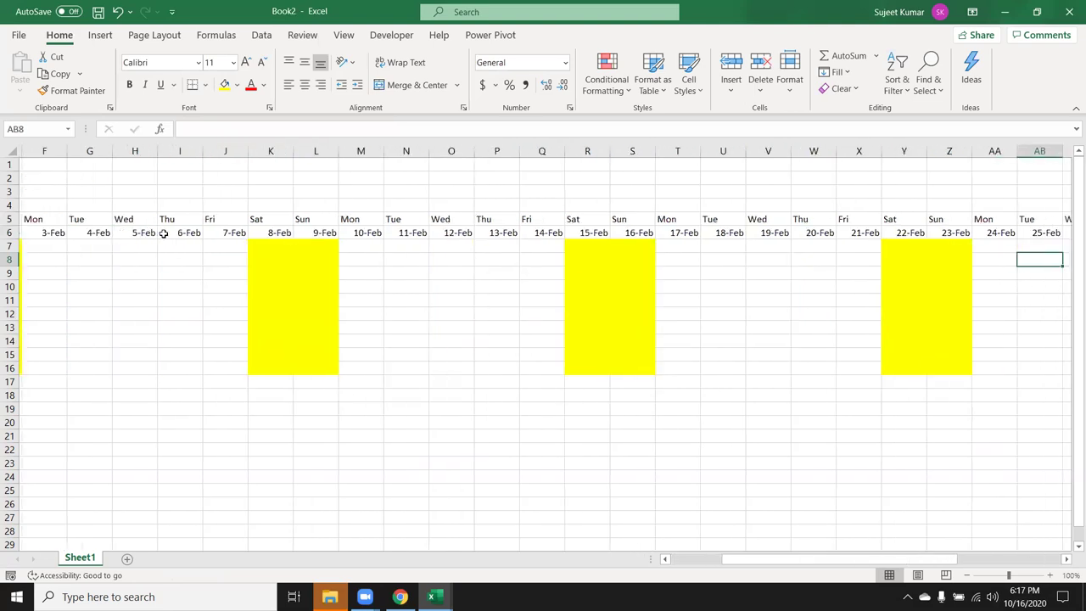
pyautogui.press('Right')
pyautogui.press('Right')
pyautogui.press('Right')
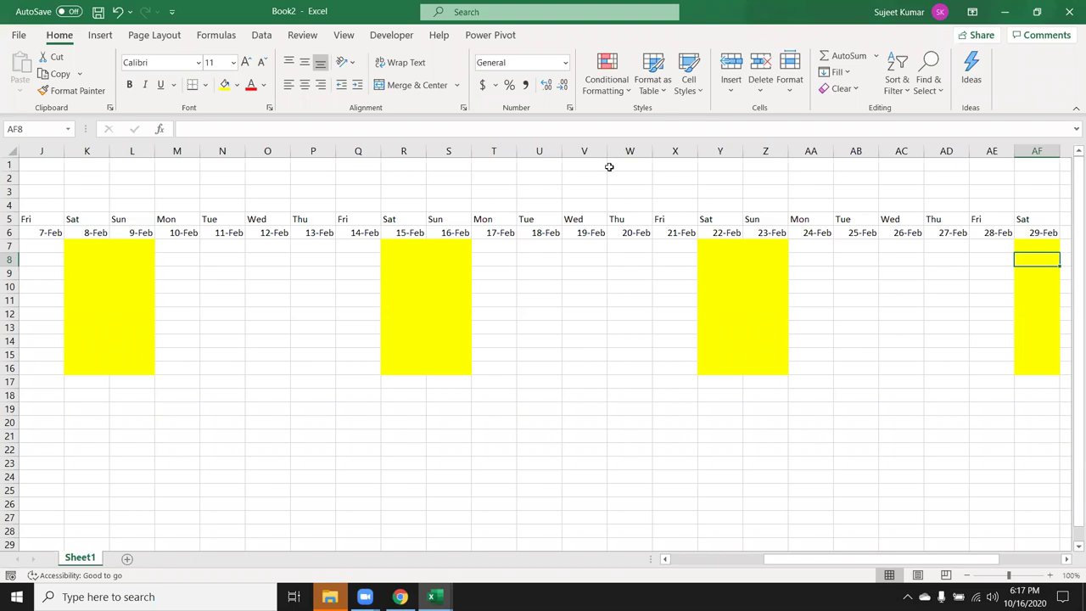
pyautogui.hscroll(1, 610, 166)
pyautogui.hscroll(2, 609, 166)
pyautogui.press('Up')
pyautogui.press('Up')
pyautogui.press('Right')
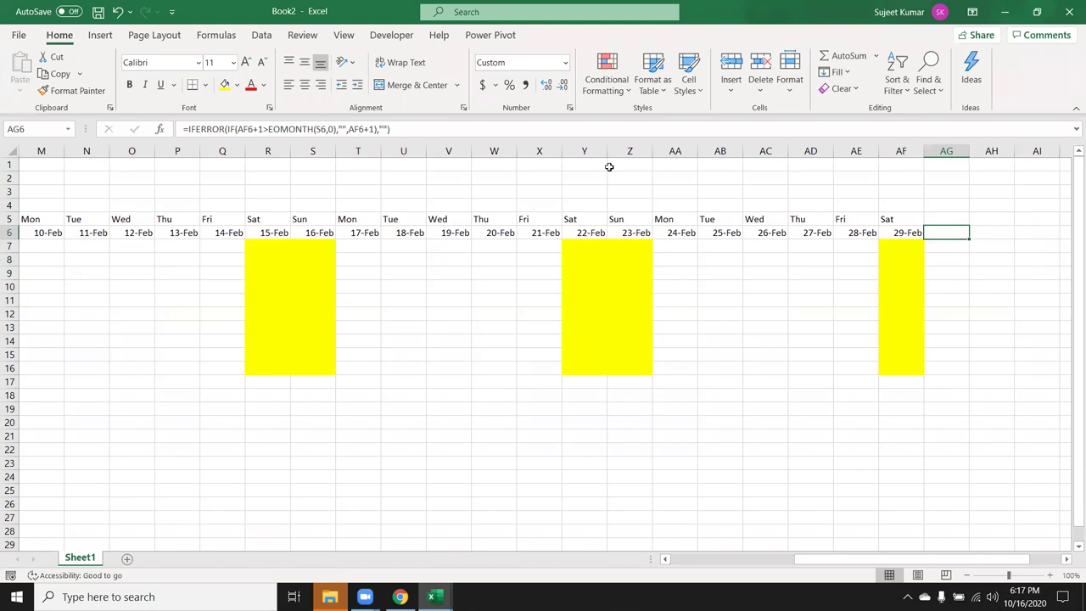
pyautogui.press('Left')
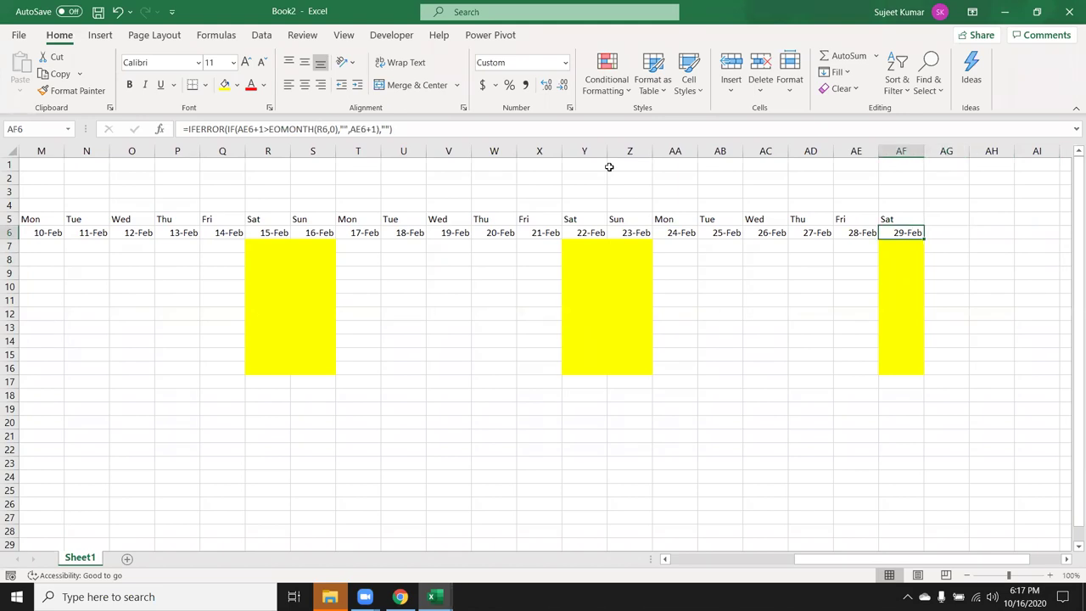
pyautogui.press('Home')
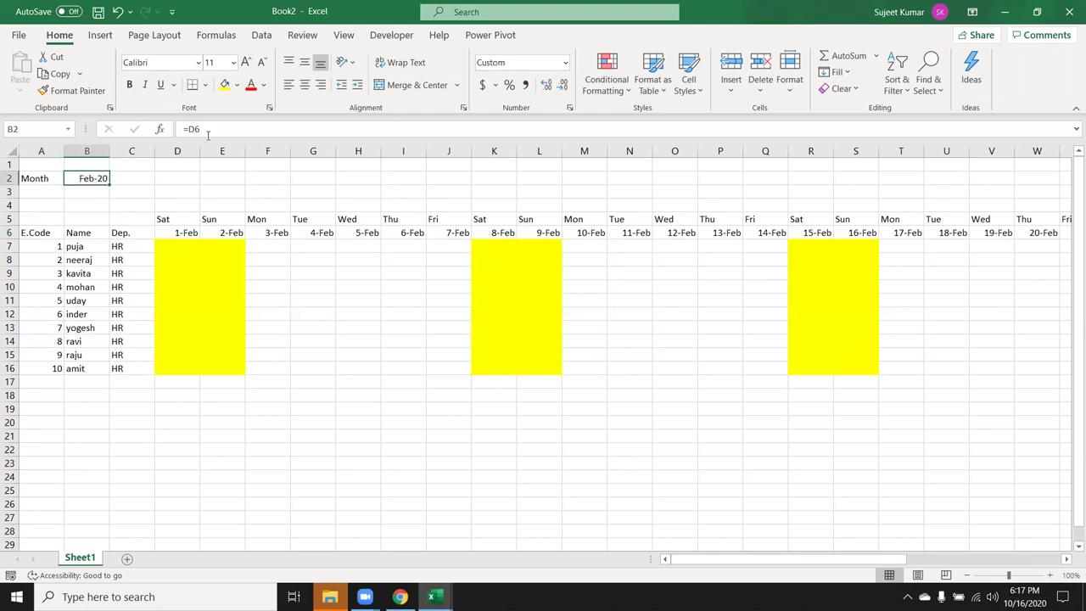
pyautogui.doubleClick(93, 178)
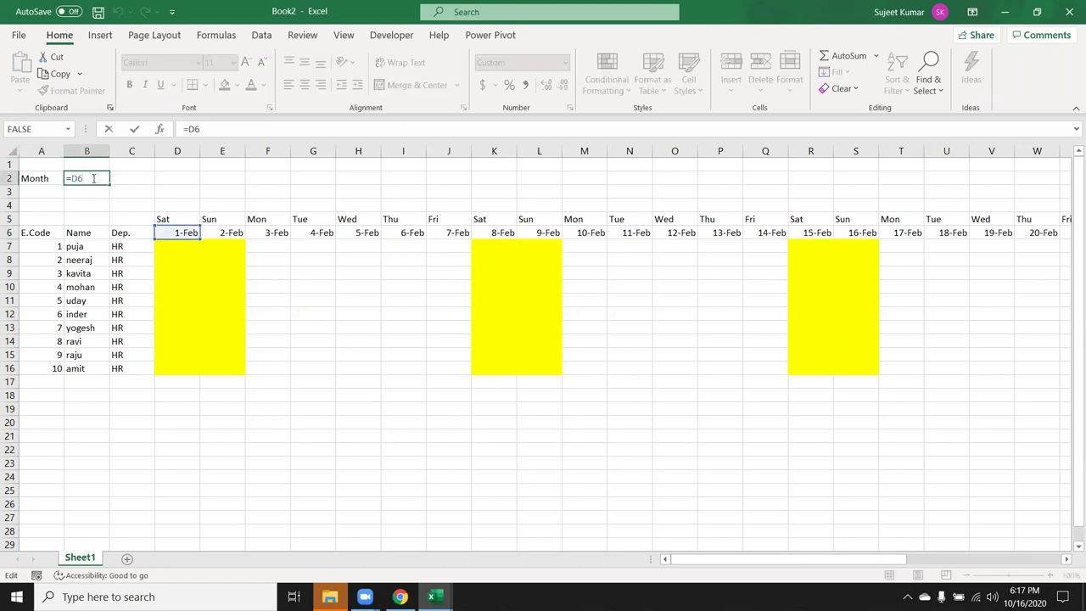
pyautogui.press('Escape')
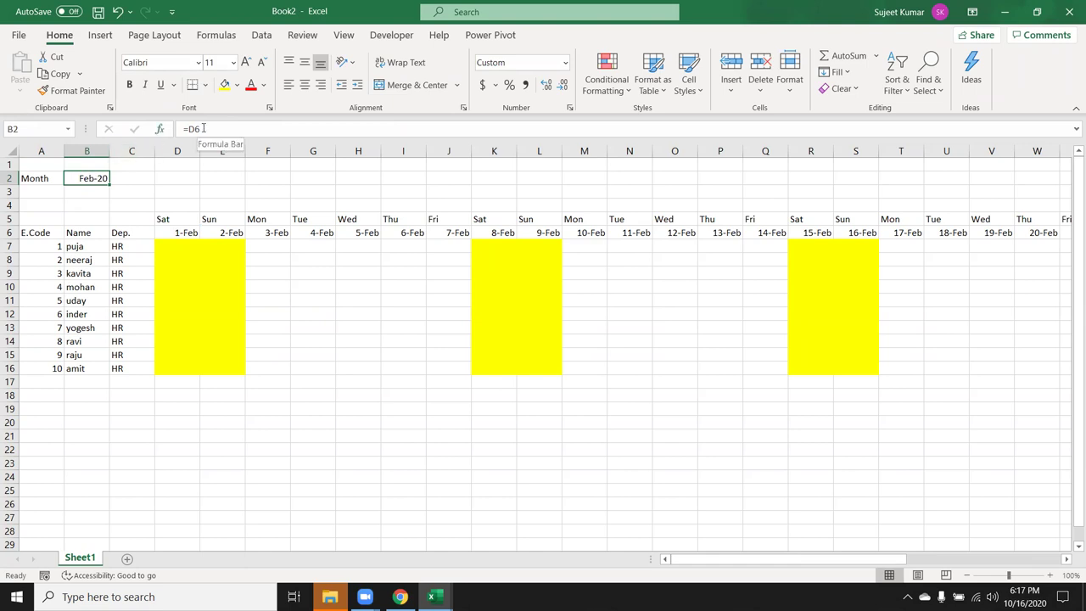
# Change D6's year to 19 so it reads 2/1/2019, then check the row's end.
pyautogui.click(191, 231)
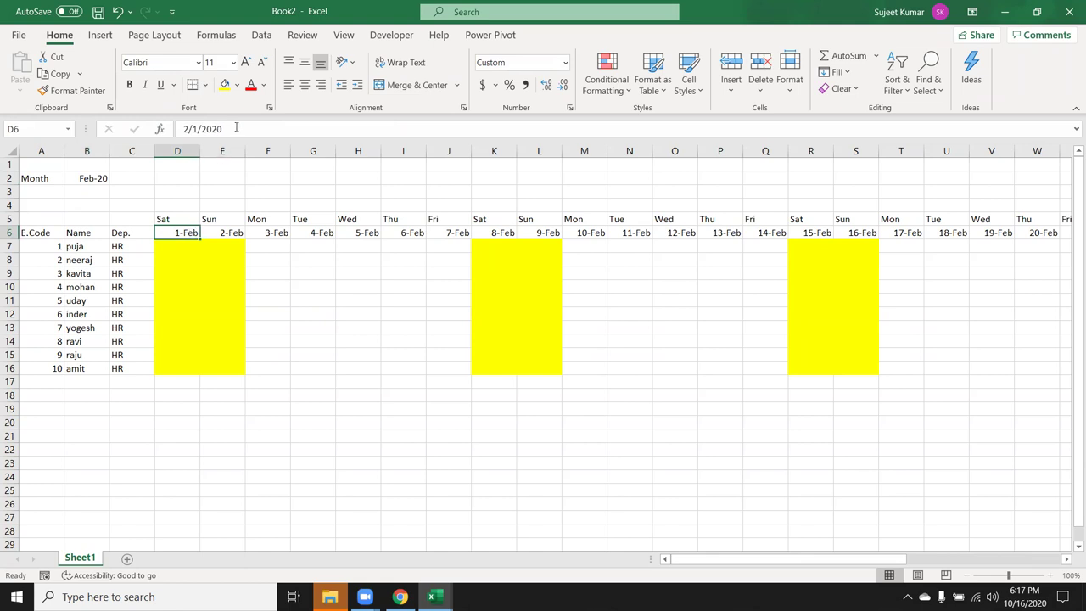
pyautogui.click(237, 128)
pyautogui.press('BackSpace')
pyautogui.press('BackSpace')
pyautogui.write('19')
pyautogui.press('Return')
pyautogui.press('Up')
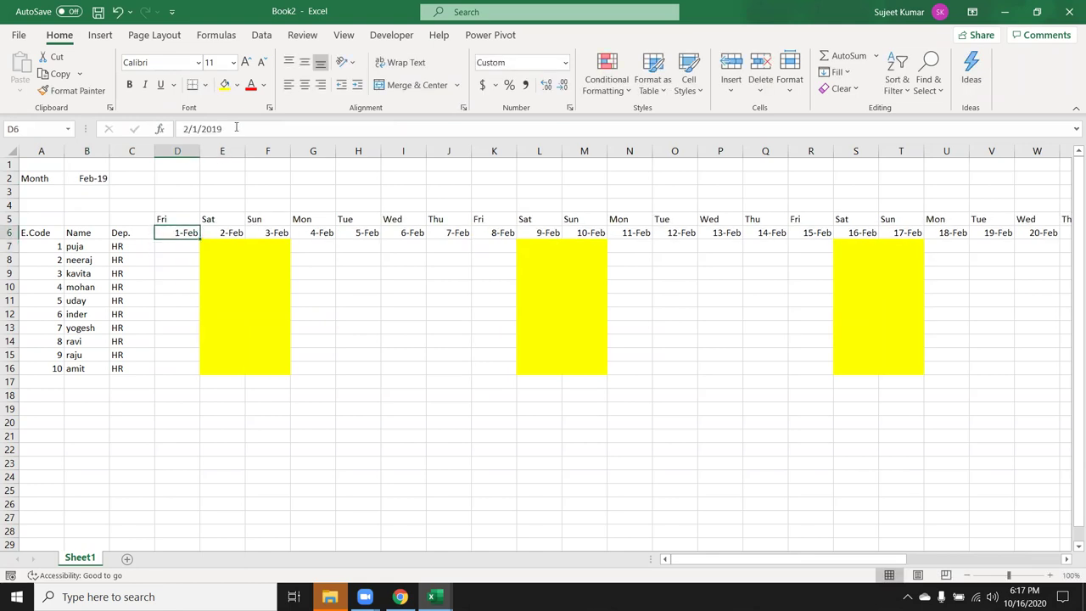
pyautogui.hotkey('ctrl', 'Right')
pyautogui.press('Left')
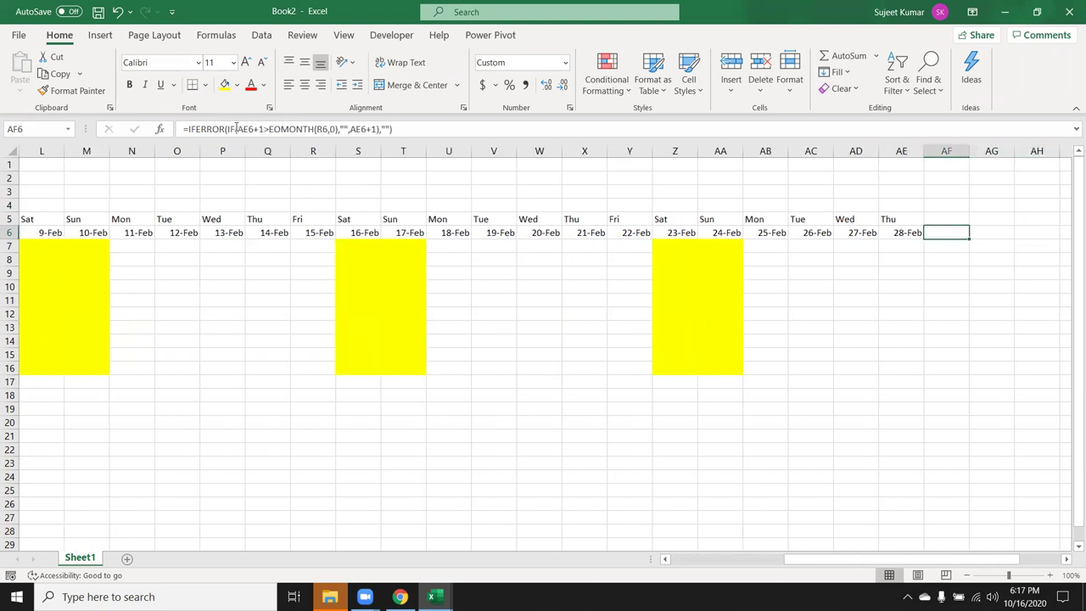
pyautogui.press('Left')
pyautogui.hotkey('ctrl', 'Left')
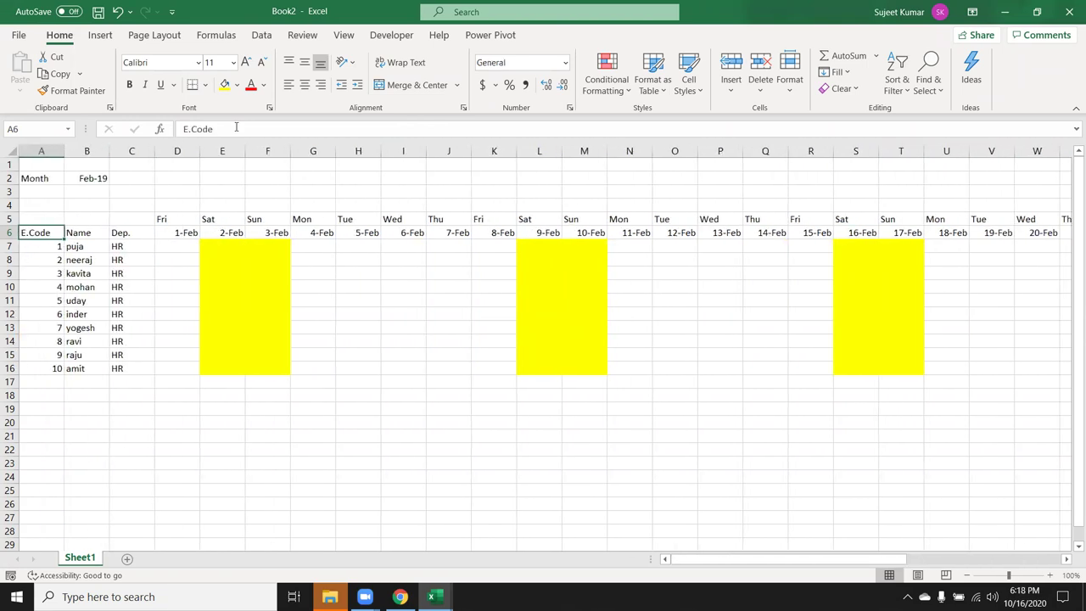
pyautogui.hotkey('ctrl', 'shift', 'Right')
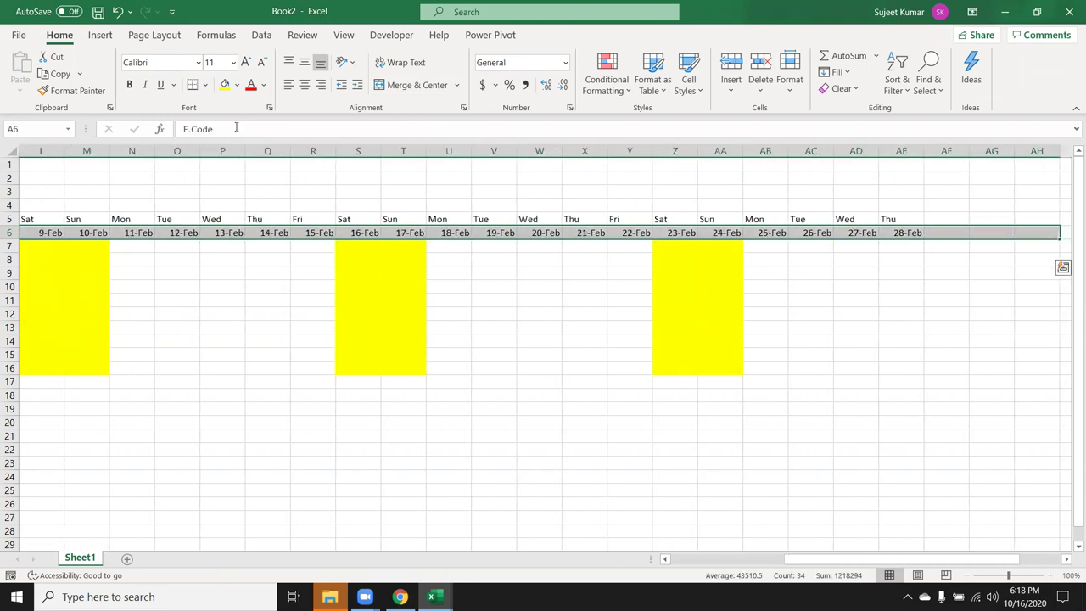
pyautogui.doubleClick(957, 232)
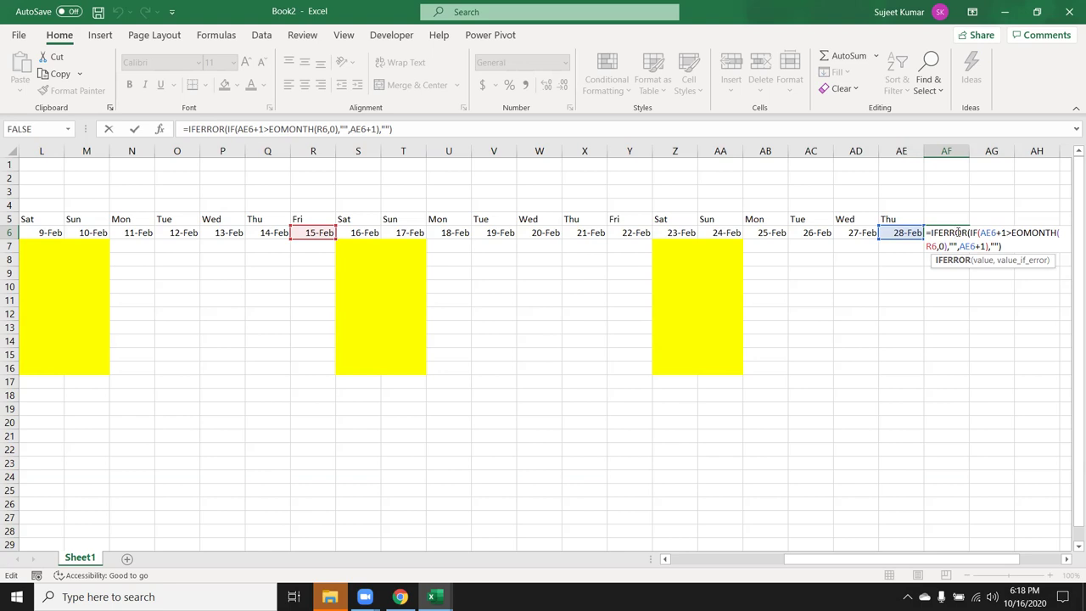
pyautogui.press('Escape')
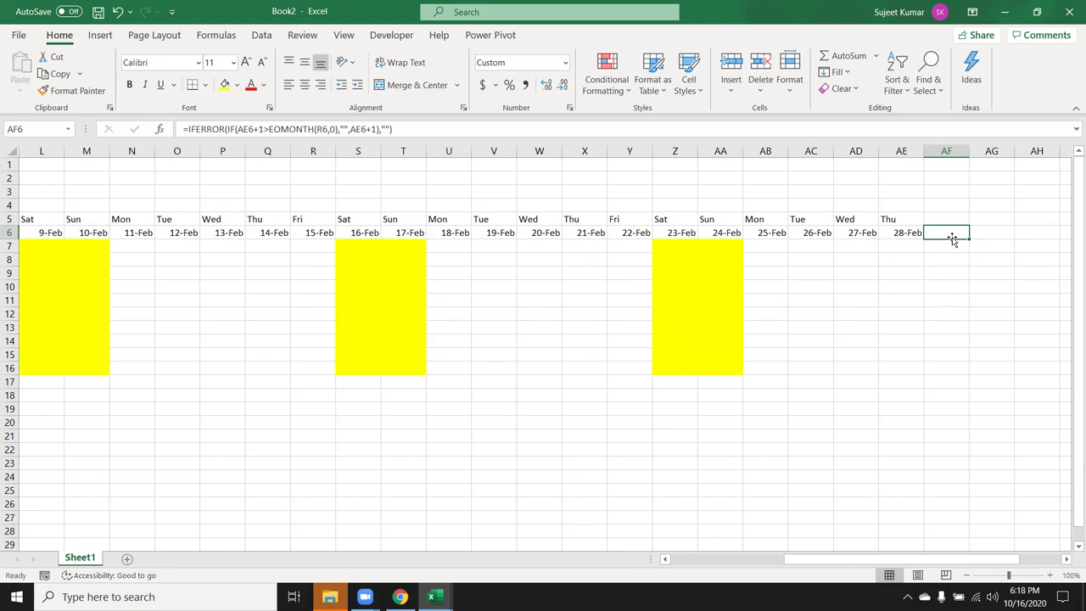
pyautogui.doubleClick(952, 236)
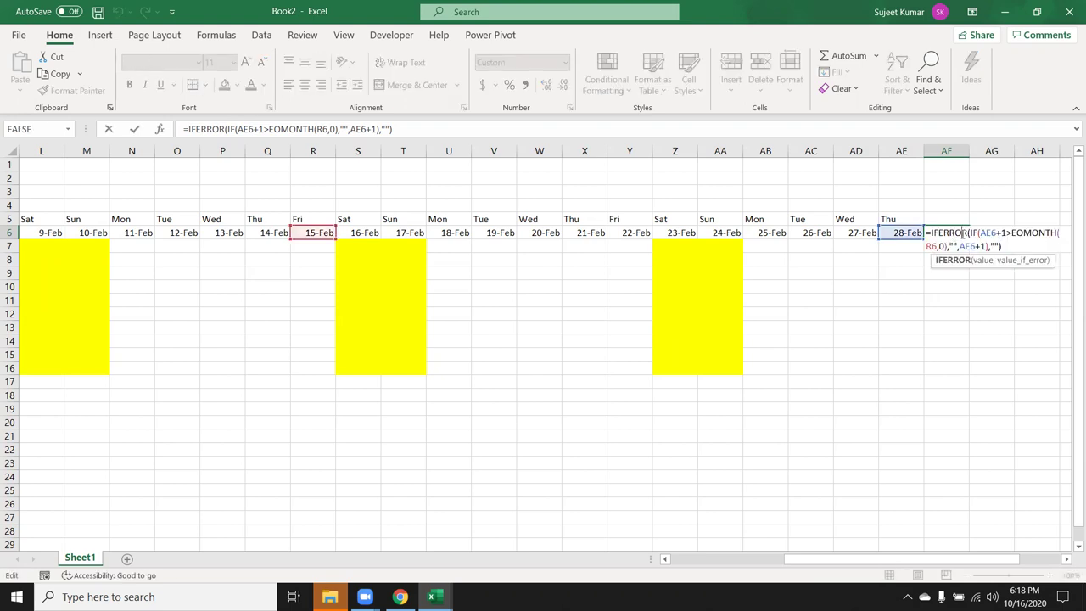
pyautogui.moveTo(970, 234); pyautogui.dragTo(980, 234)
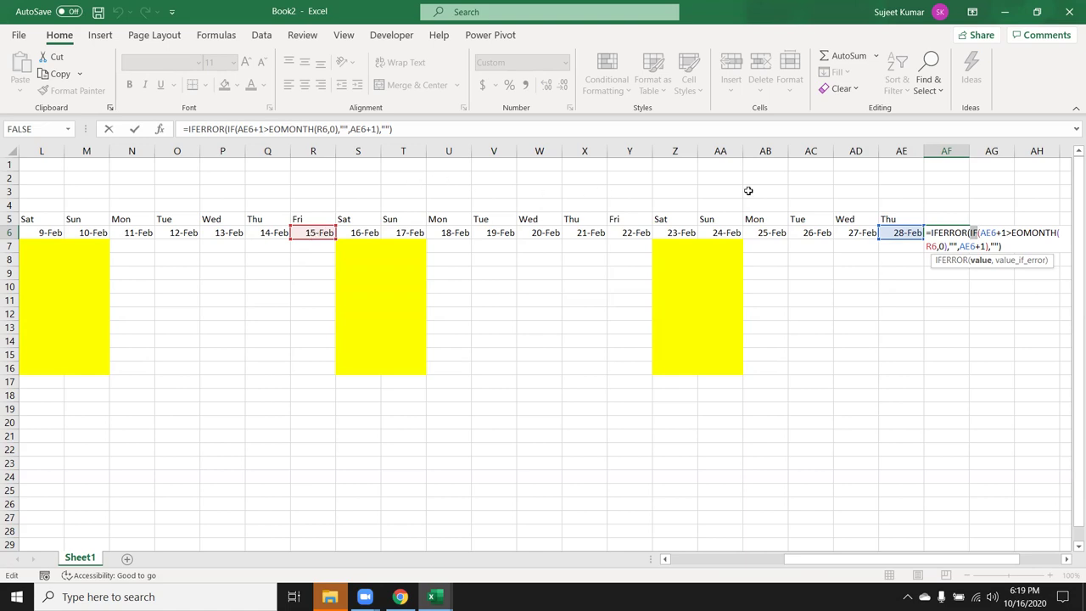
pyautogui.doubleClick(952, 245)
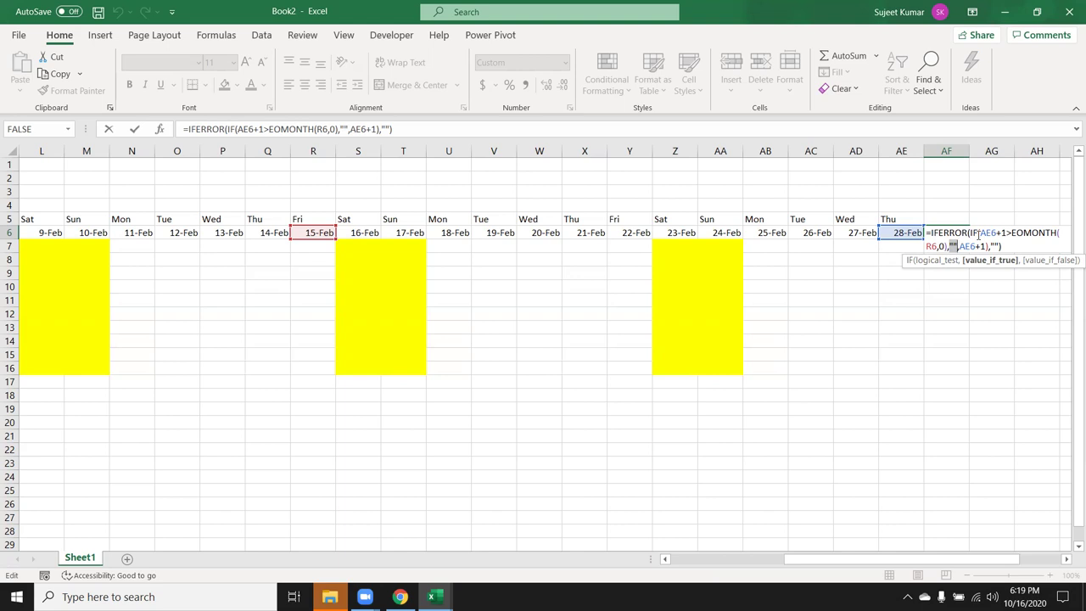
pyautogui.click(979, 236)
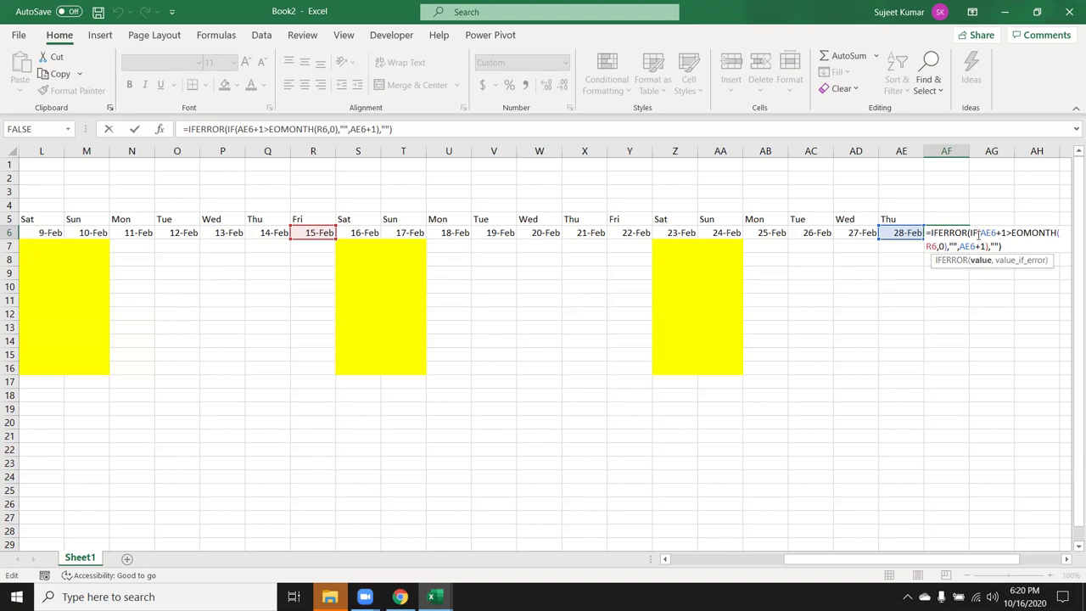
pyautogui.hotkey('ctrl', 'Return')
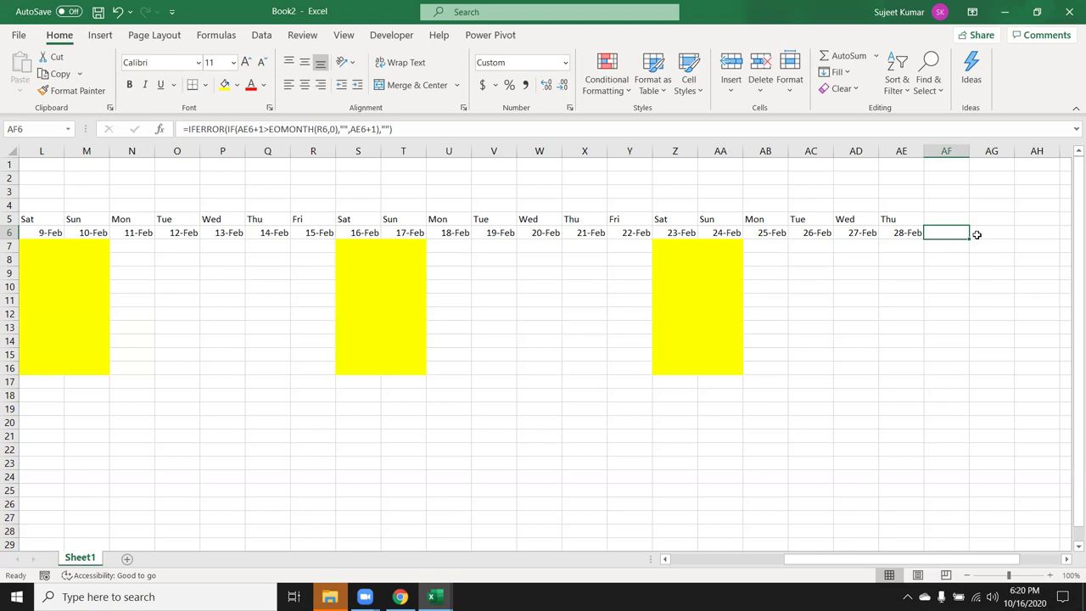
# Apply All Borders to the table from the E.Code header through 28-Feb and the last employee.
pyautogui.press('Right')
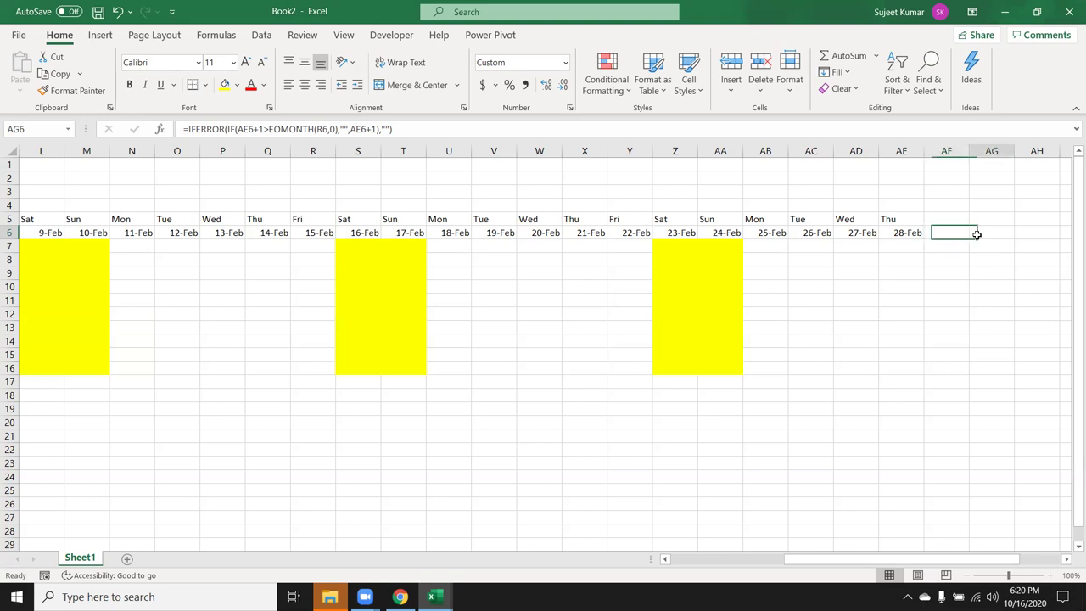
pyautogui.press('Right')
pyautogui.press('Left')
pyautogui.press('Left')
pyautogui.press('Left')
pyautogui.press('Right')
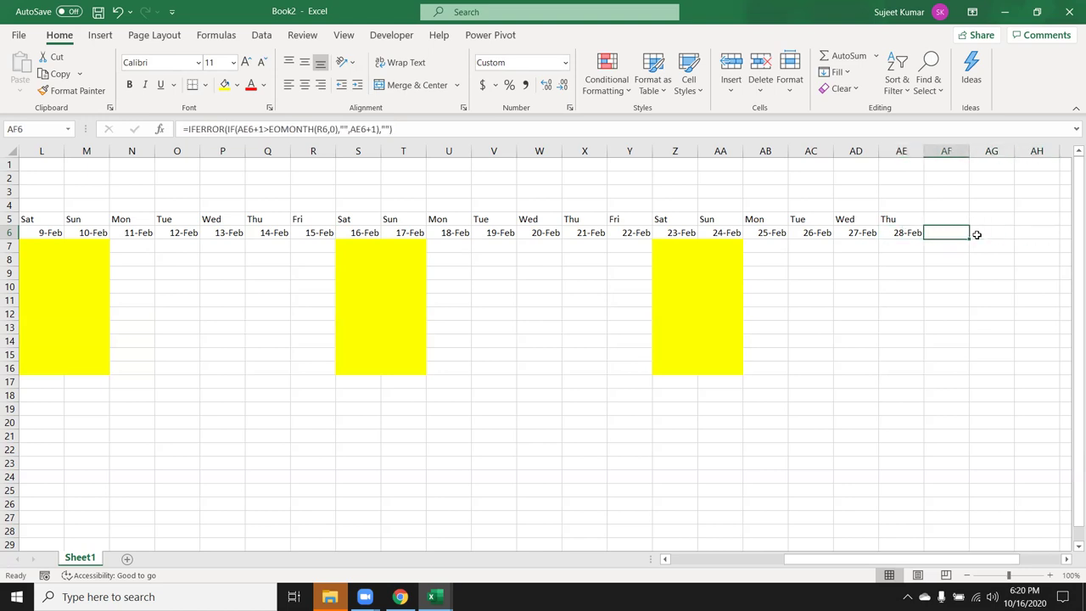
pyautogui.press('Left')
pyautogui.press('Left')
pyautogui.hotkey('ctrl', 'Left')
pyautogui.press('Right')
pyautogui.press('Right')
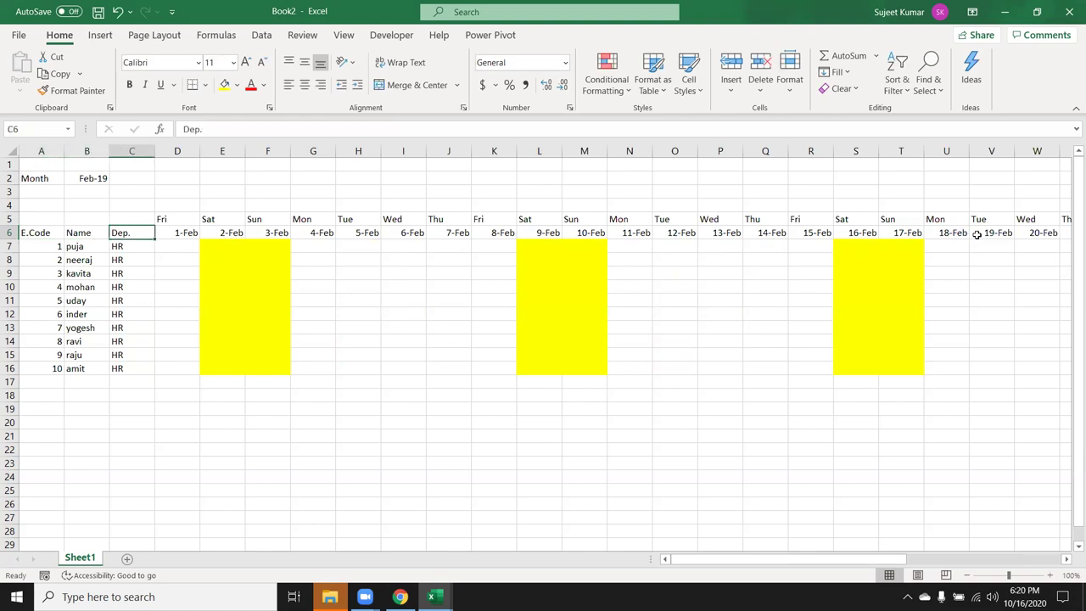
pyautogui.press('Left')
pyautogui.press('Left')
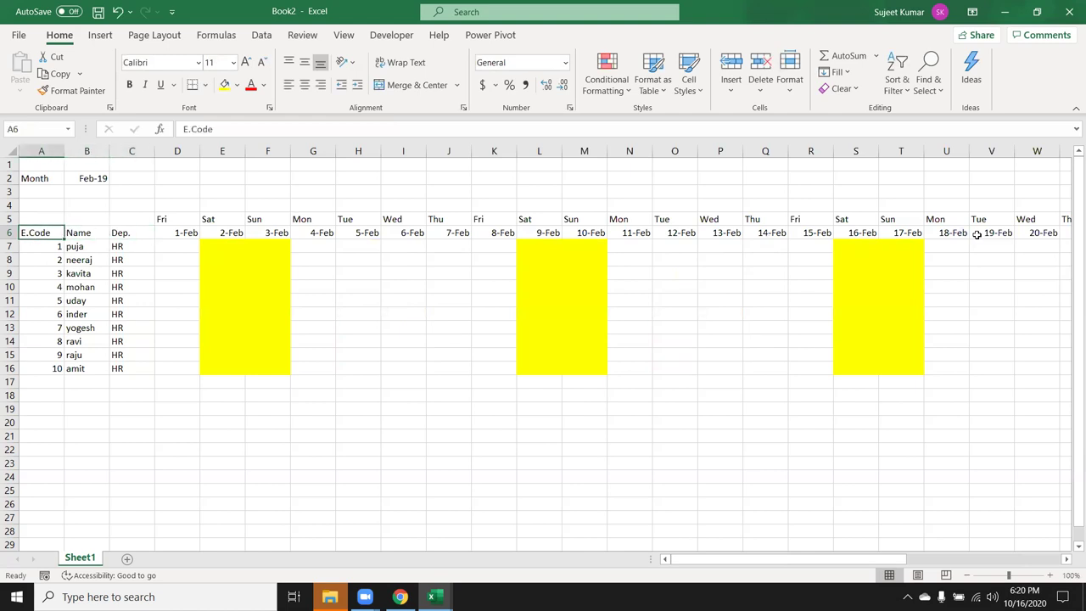
pyautogui.hotkey('ctrl', 'shift', 'Right')
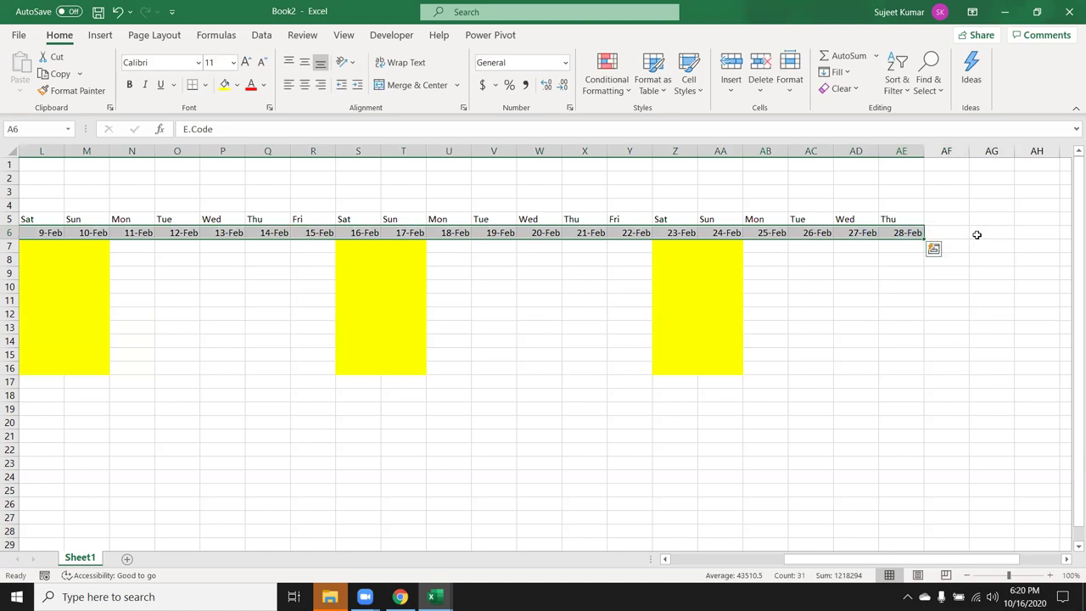
pyautogui.hotkey('shift', 'Down')
pyautogui.hotkey('shift', 'Down')
pyautogui.hotkey('shift', 'Down')
pyautogui.hotkey('shift', 'Down')
pyautogui.hotkey('shift', 'Down')
pyautogui.hotkey('shift', 'Down')
pyautogui.hotkey('shift', 'Down')
pyautogui.hotkey('shift', 'Down')
pyautogui.hotkey('shift', 'Down')
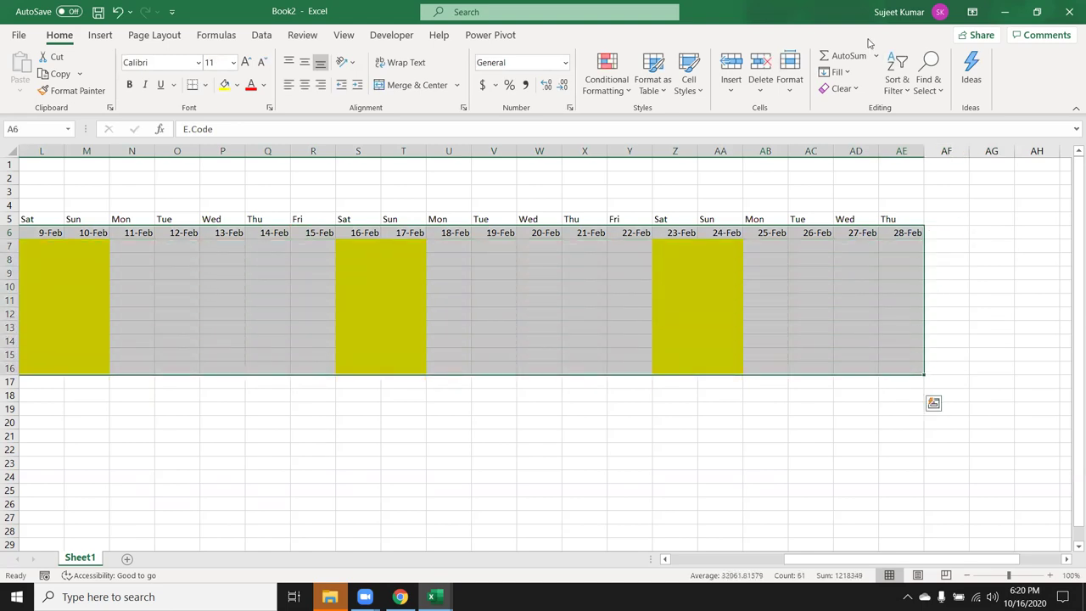
pyautogui.click(204, 85)
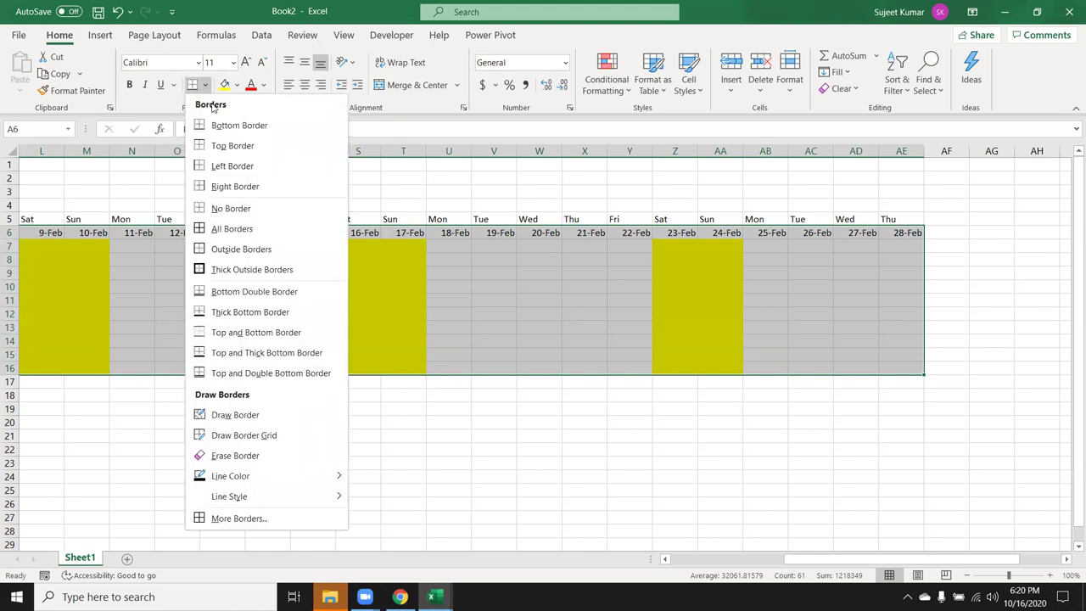
pyautogui.click(224, 229)
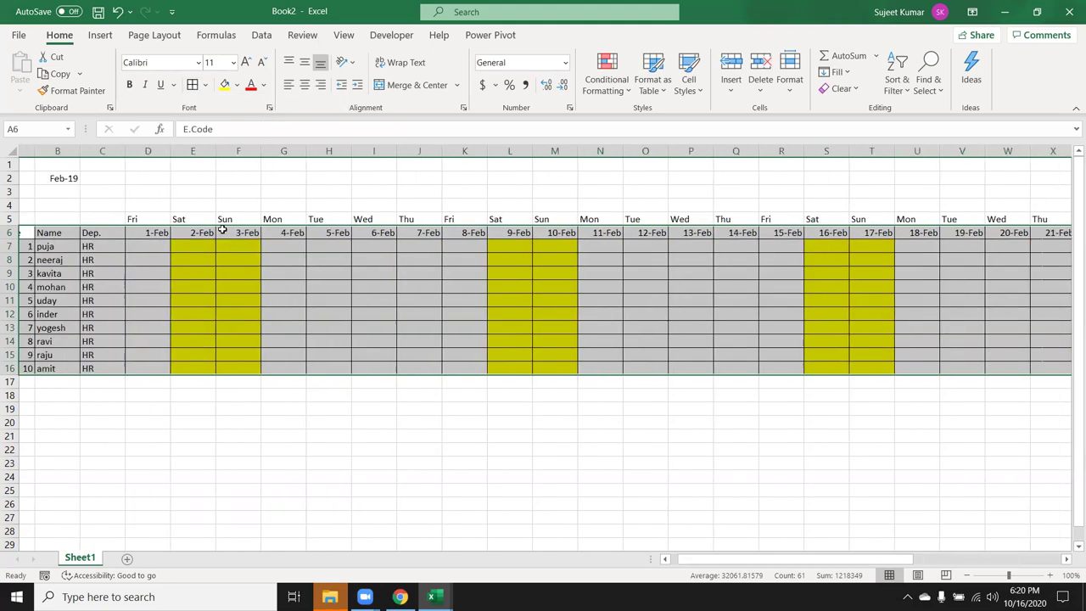
# Repeat the all-cell borders on the weekday row D5:AE5, ending on cell AF7.
pyautogui.click(163, 217)
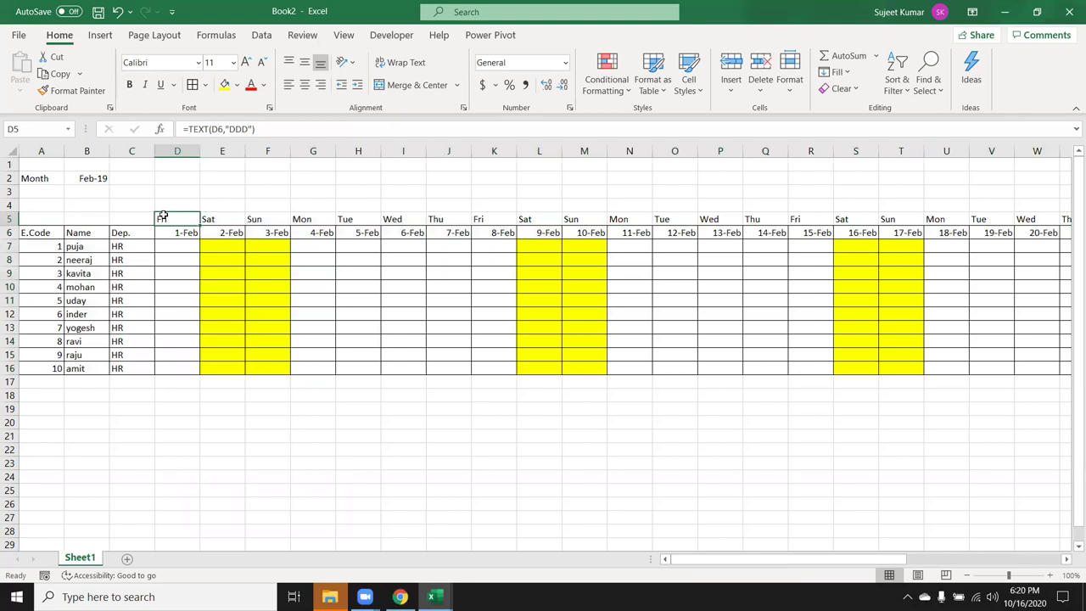
pyautogui.hotkey('ctrl', 'shift', 'Right')
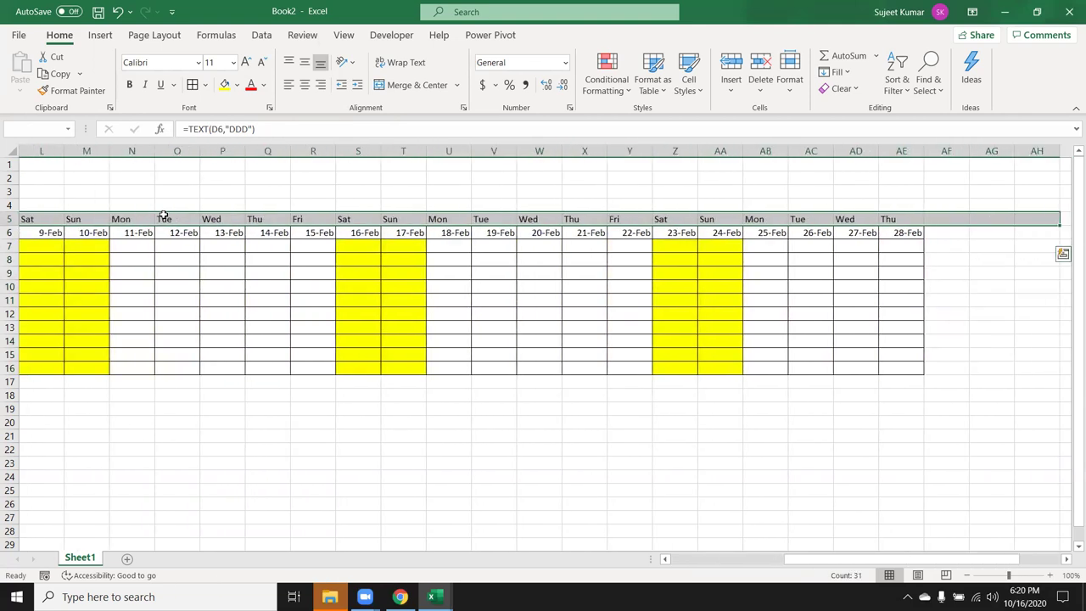
pyautogui.hotkey('shift', 'Left')
pyautogui.hotkey('shift', 'Left')
pyautogui.hotkey('shift', 'Left')
pyautogui.hotkey('shift', 'Left')
pyautogui.hotkey('shift', 'Right')
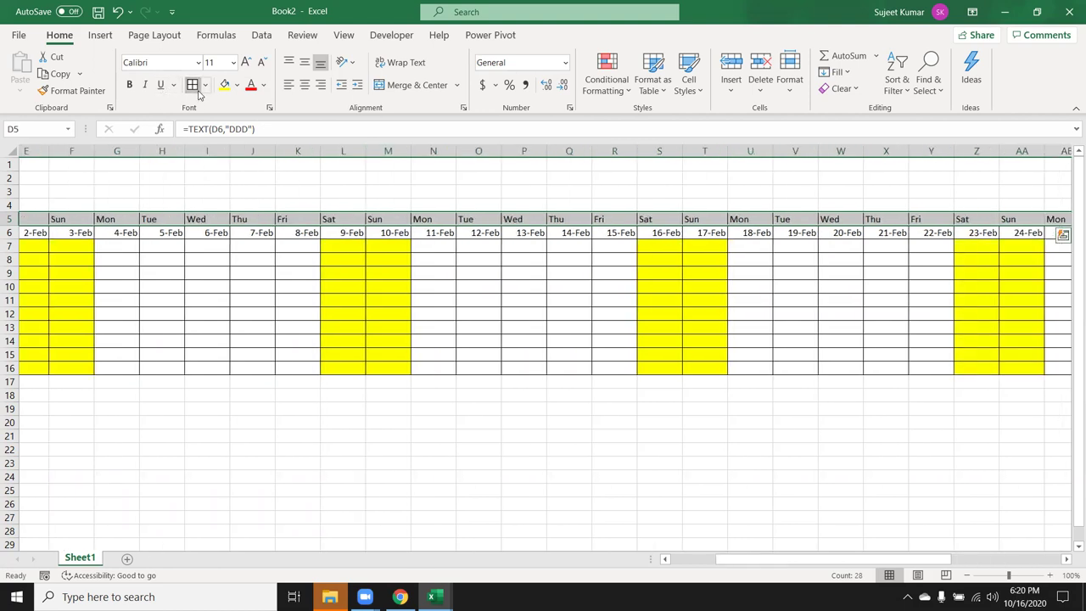
pyautogui.press('Down')
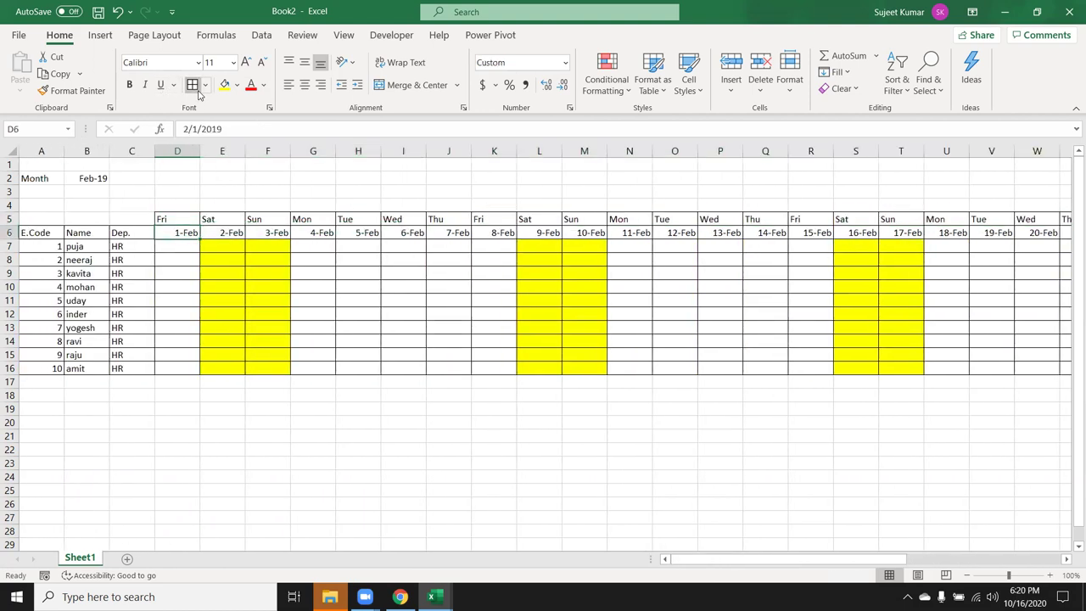
pyautogui.hotkey('ctrl', 'Right')
pyautogui.press('Down')
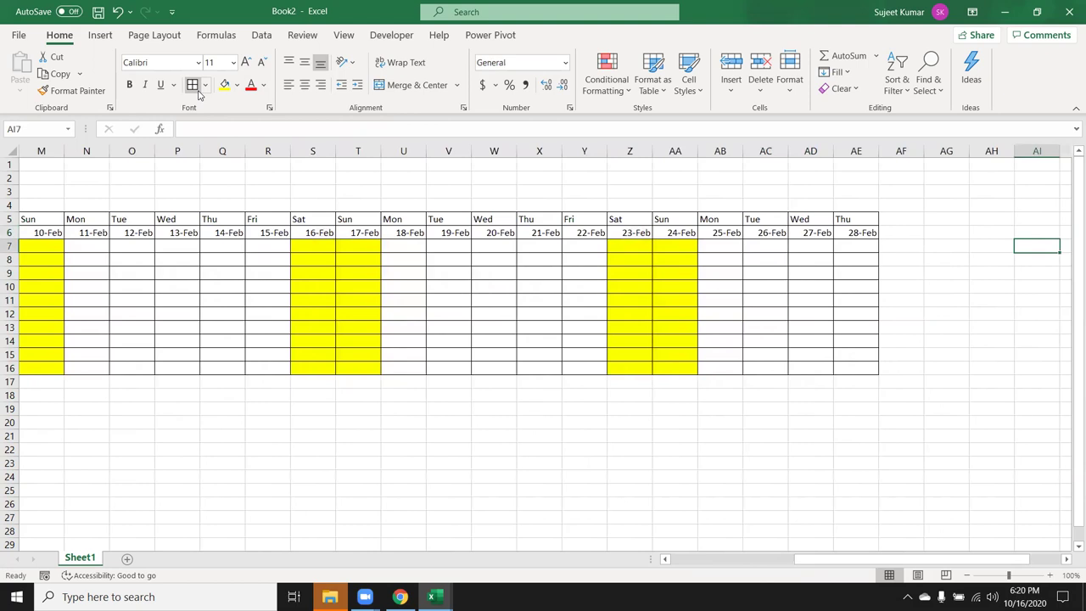
pyautogui.press('Left')
pyautogui.press('Left')
pyautogui.press('Left')
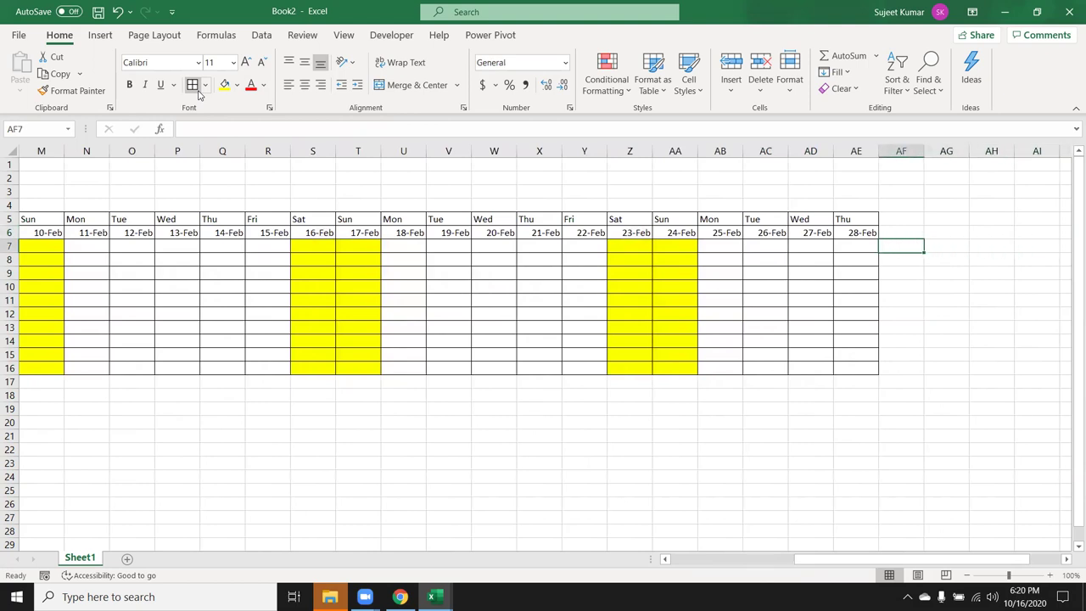
# Start a formula-based conditional rule on AF7 using =$AF$6="".
pyautogui.click(607, 73)
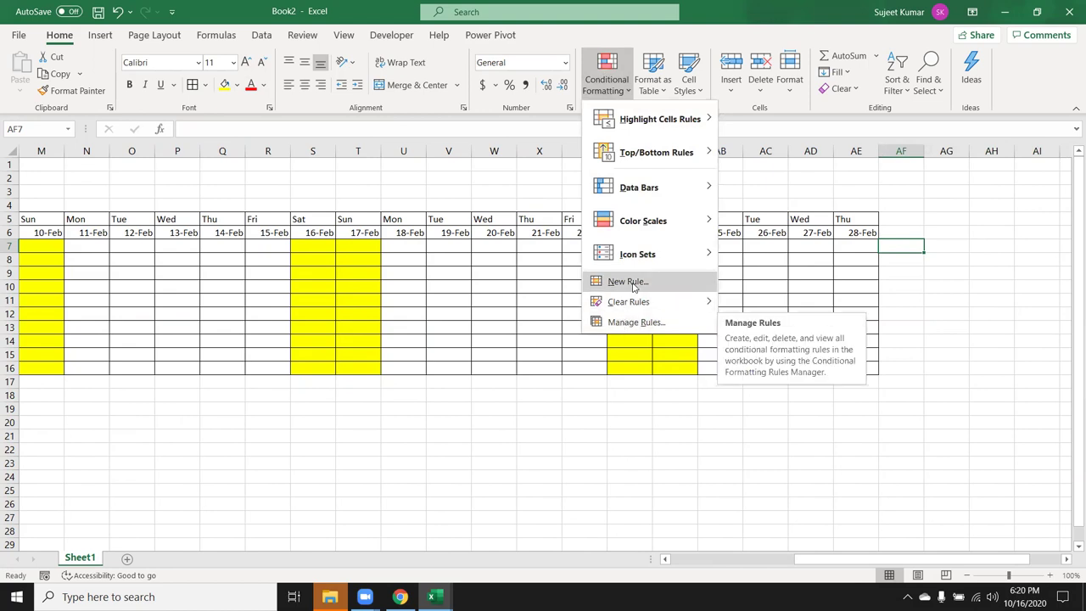
pyautogui.click(628, 282)
pyautogui.click(453, 252)
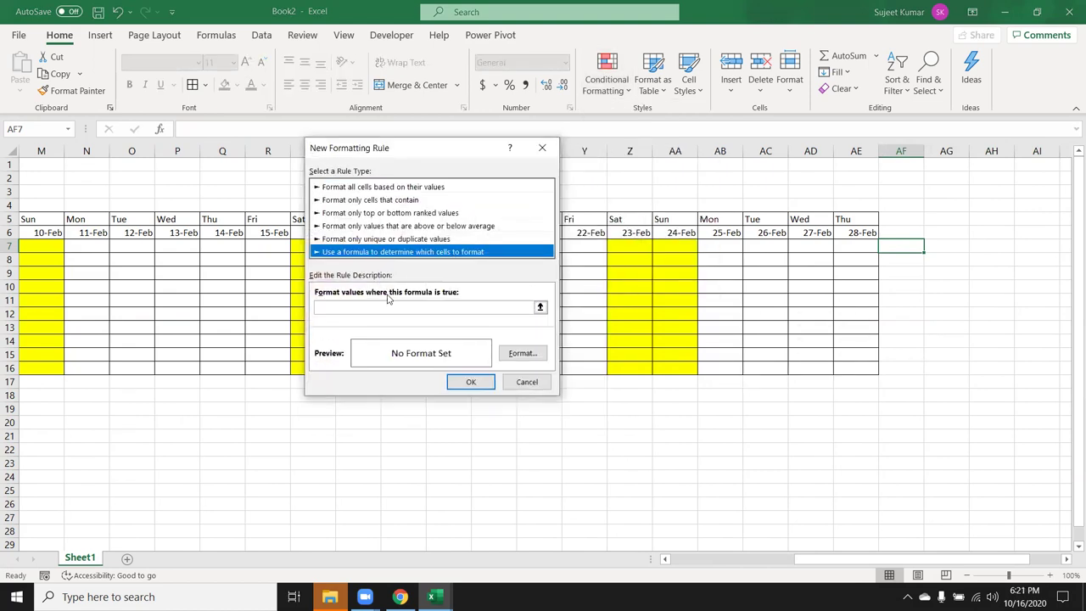
pyautogui.click(387, 307)
pyautogui.click(892, 227)
pyautogui.write('=')
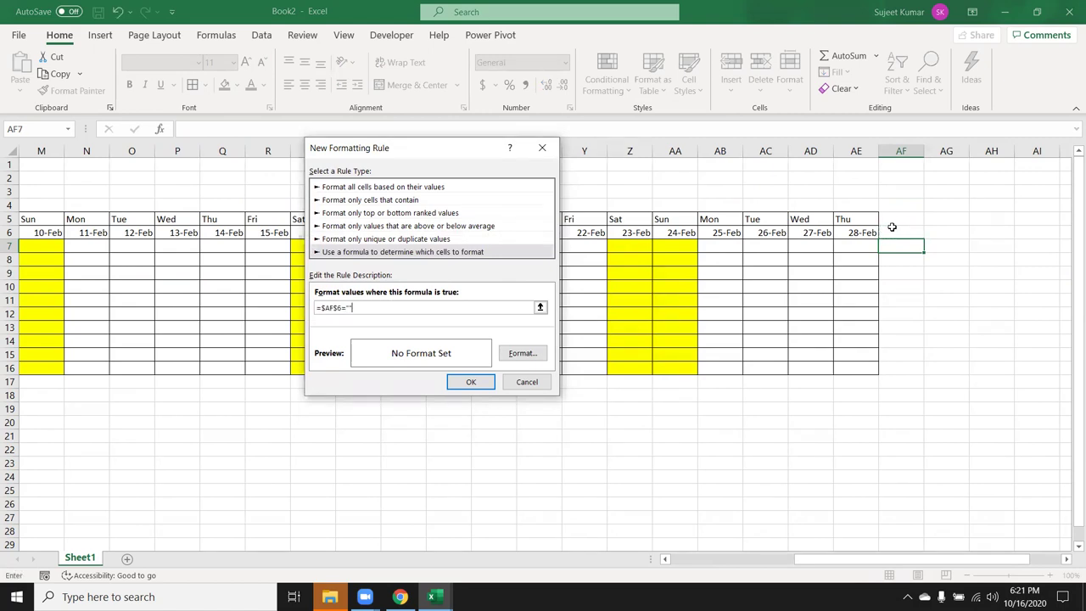
# Give the rule a top, bottom, left and right border format and save it.
pyautogui.click(533, 356)
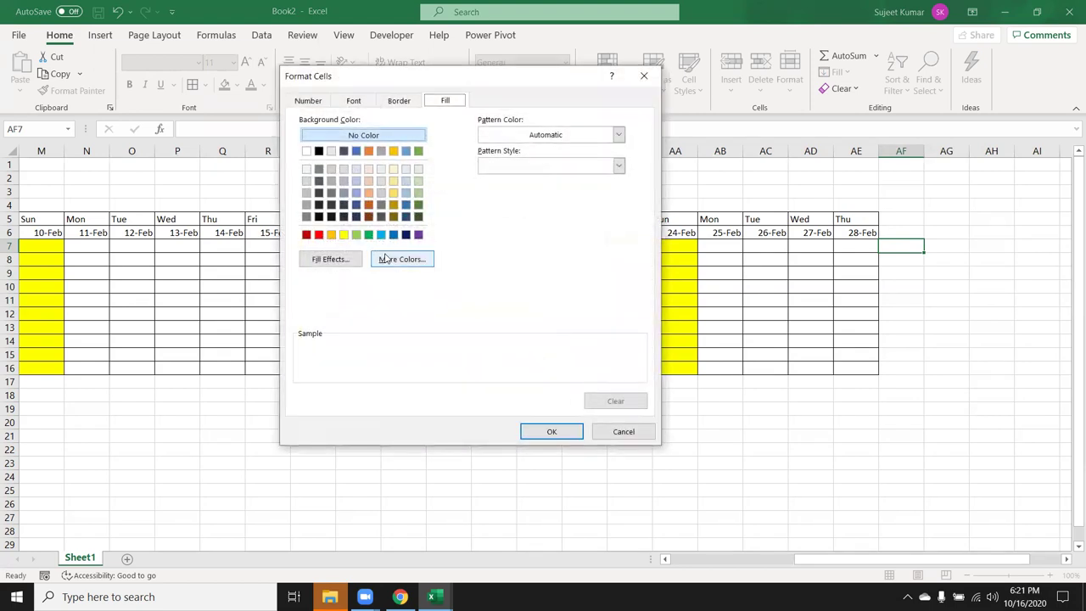
pyautogui.click(400, 101)
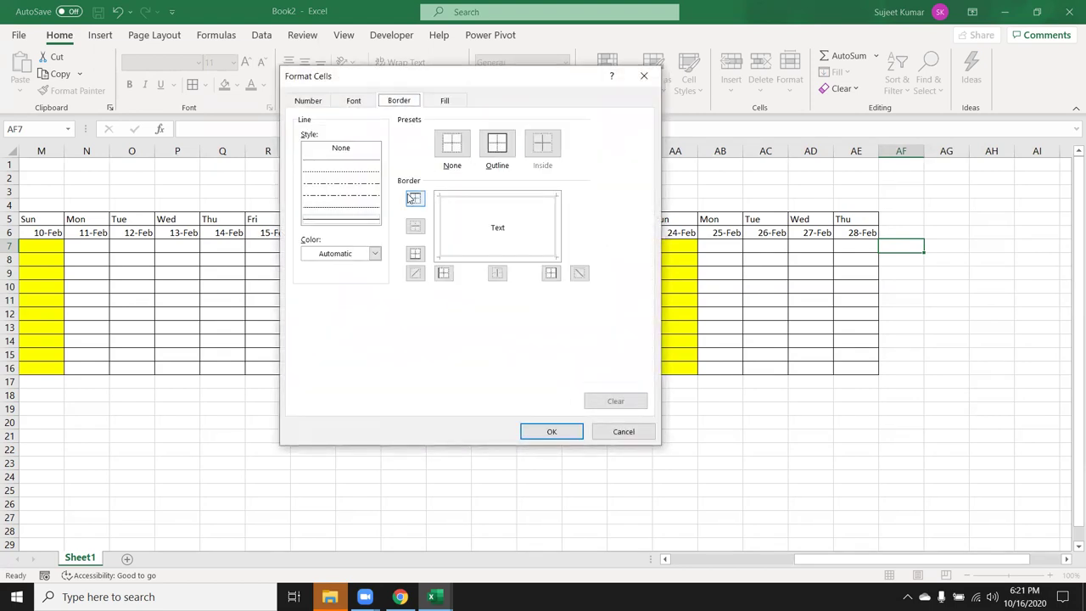
pyautogui.click(490, 202)
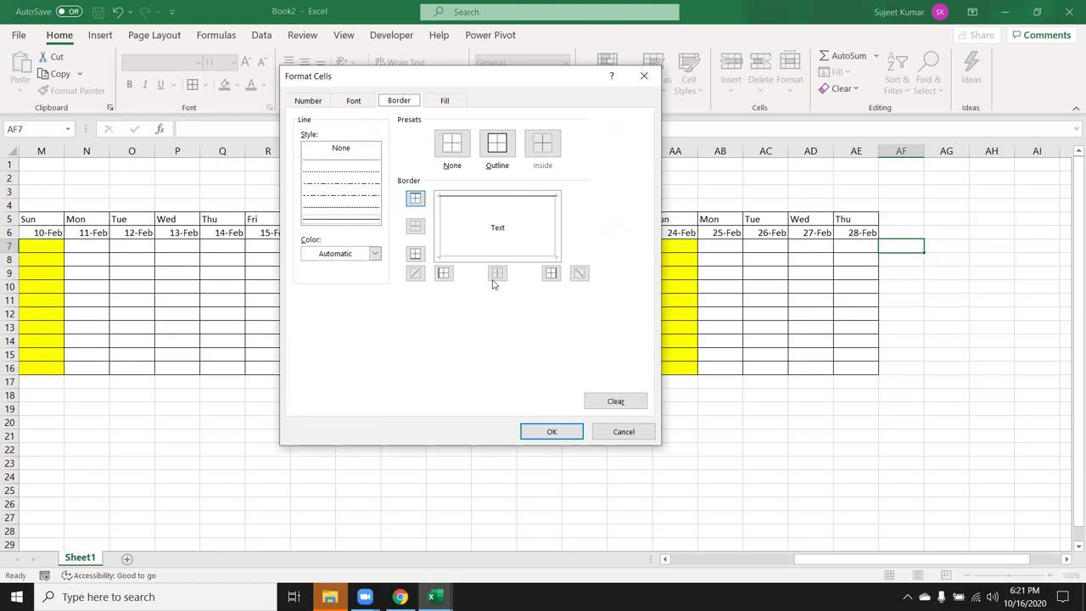
pyautogui.click(492, 256)
pyautogui.click(440, 226)
pyautogui.click(557, 236)
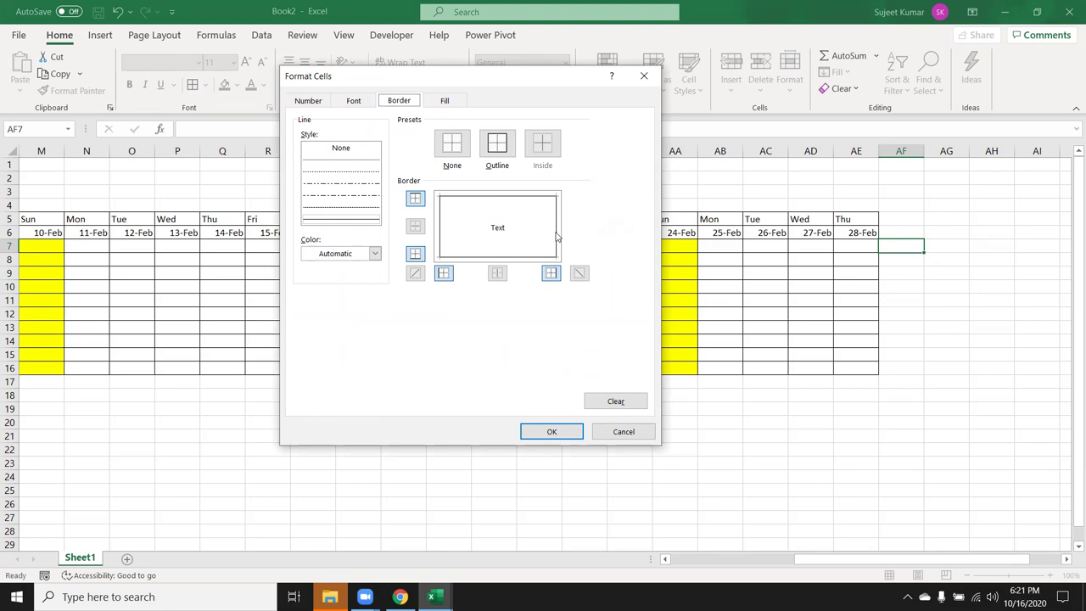
pyautogui.click(551, 431)
pyautogui.click(471, 382)
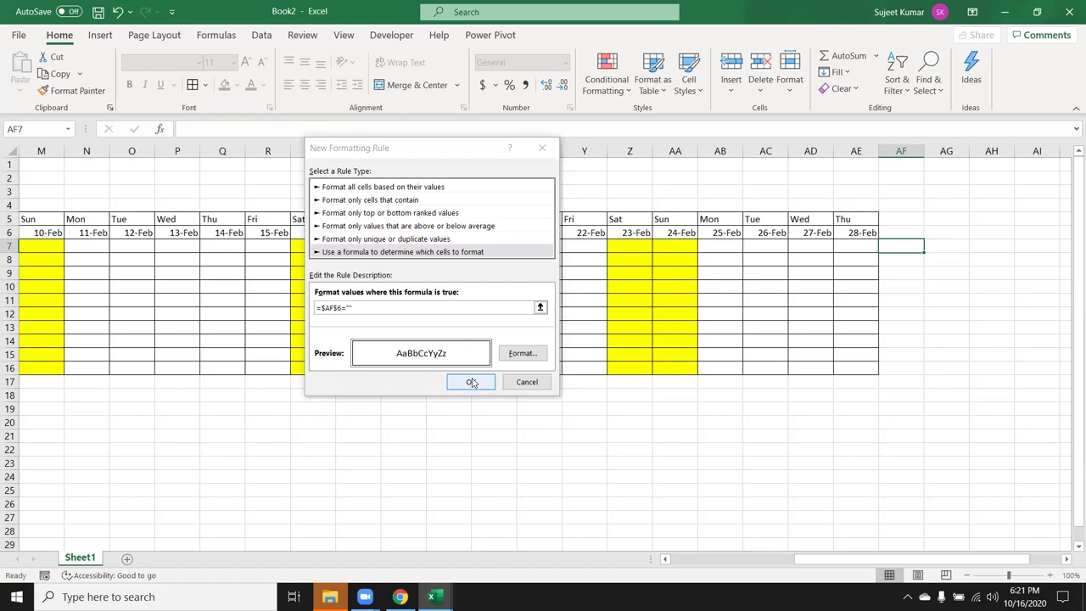
pyautogui.click(83, 97)
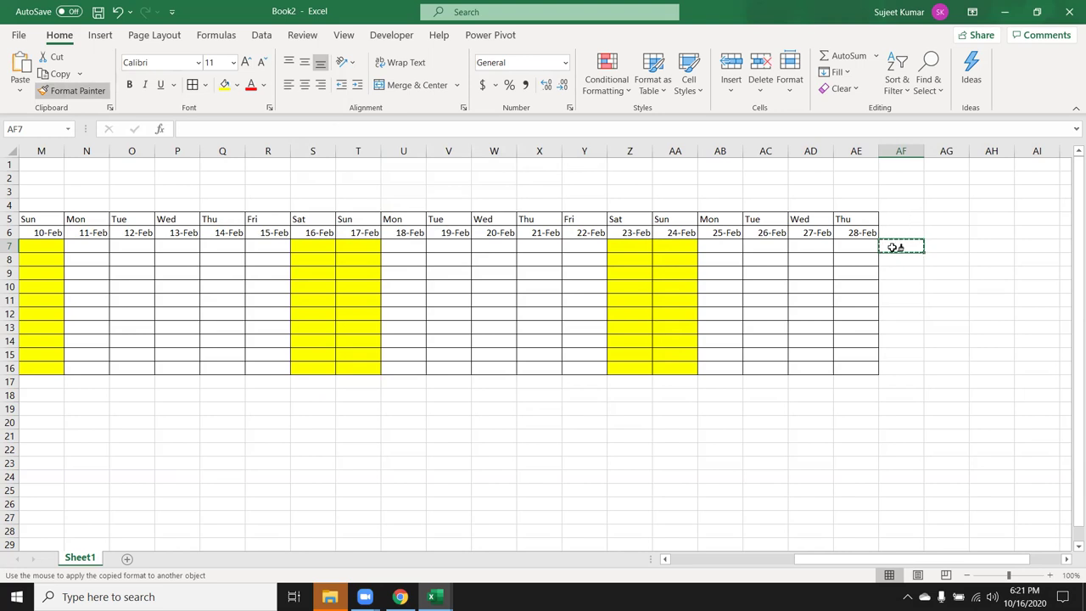
pyautogui.moveTo(896, 218); pyautogui.dragTo(982, 226)
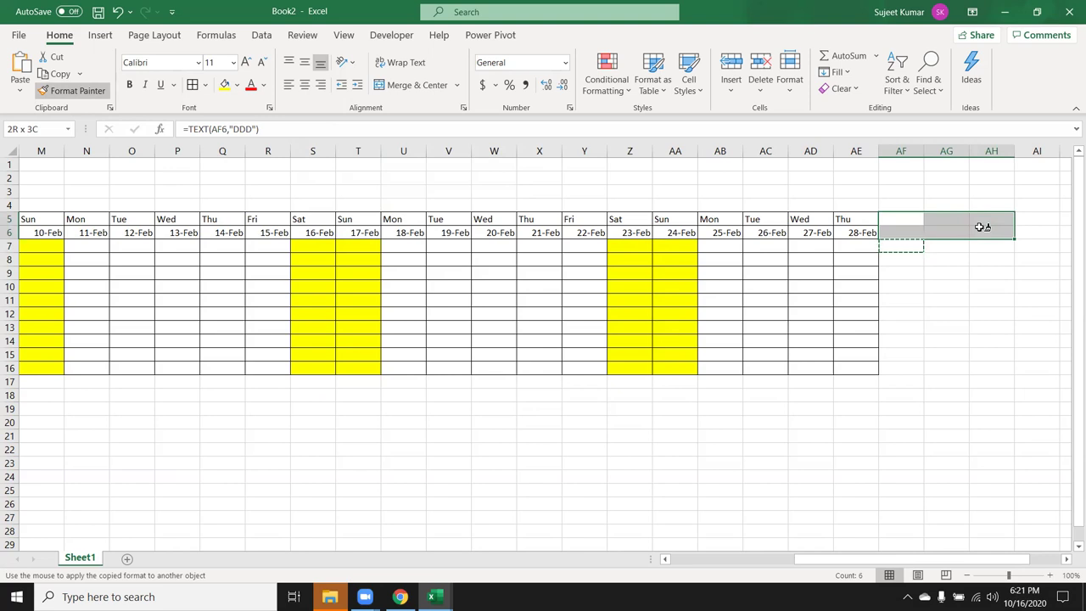
pyautogui.moveTo(982, 227); pyautogui.dragTo(986, 358)
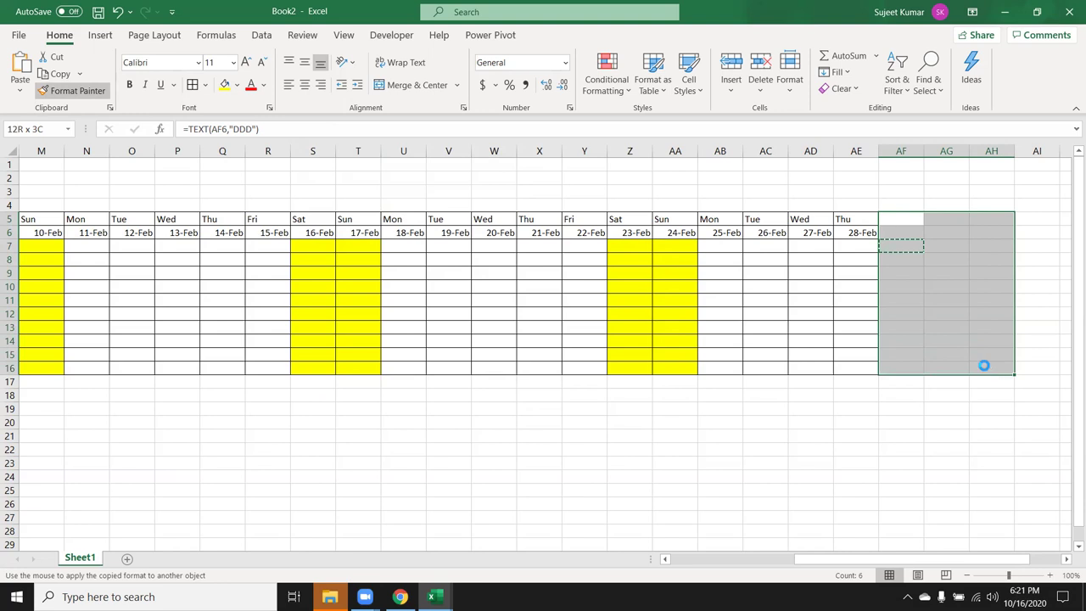
pyautogui.moveTo(986, 358); pyautogui.dragTo(983, 365)
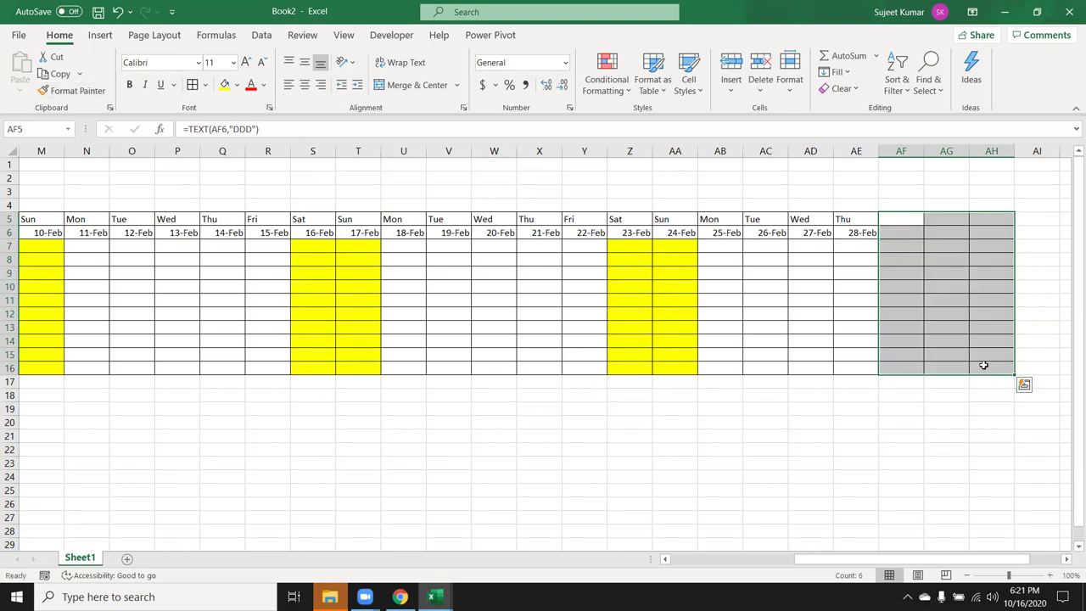
pyautogui.hotkey('ctrl', 'z')
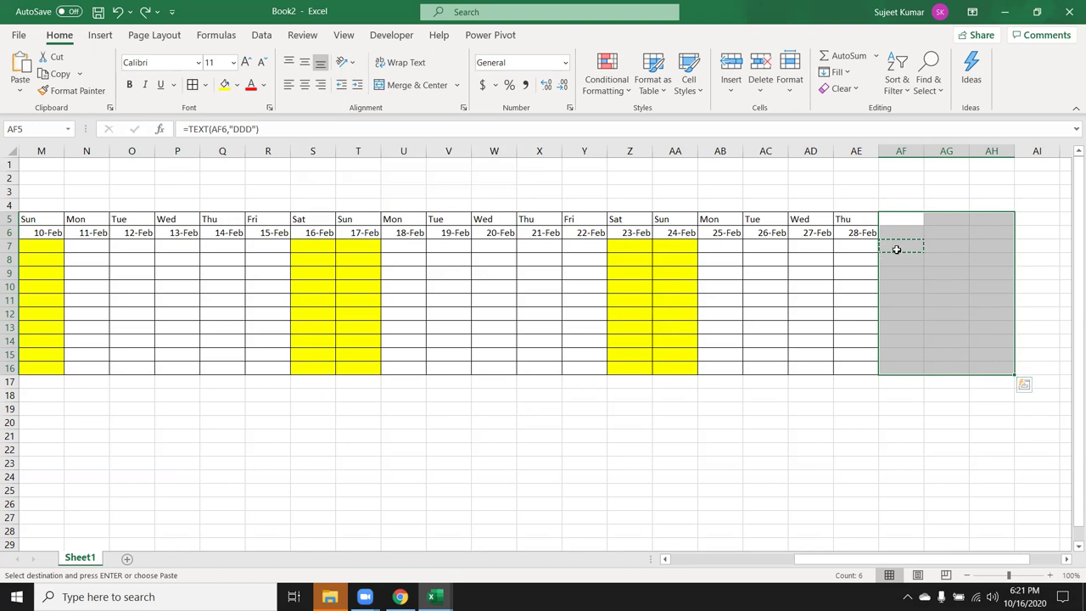
pyautogui.click(899, 247)
# Change the AF7 rule's formula to =AF$6<>"" and apply it in the rules manager.
pyautogui.click(608, 83)
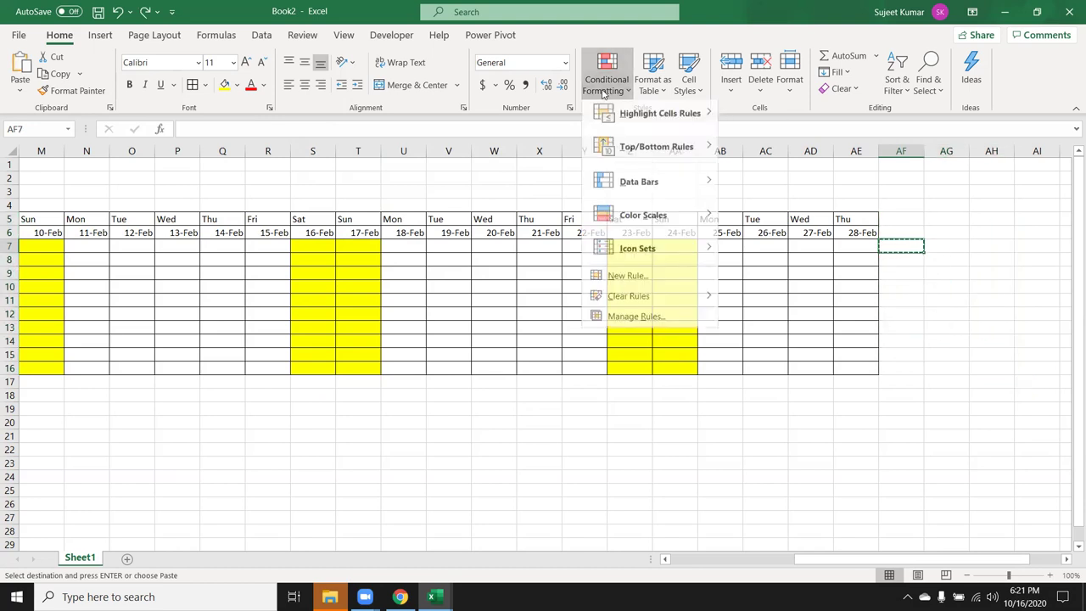
pyautogui.click(624, 323)
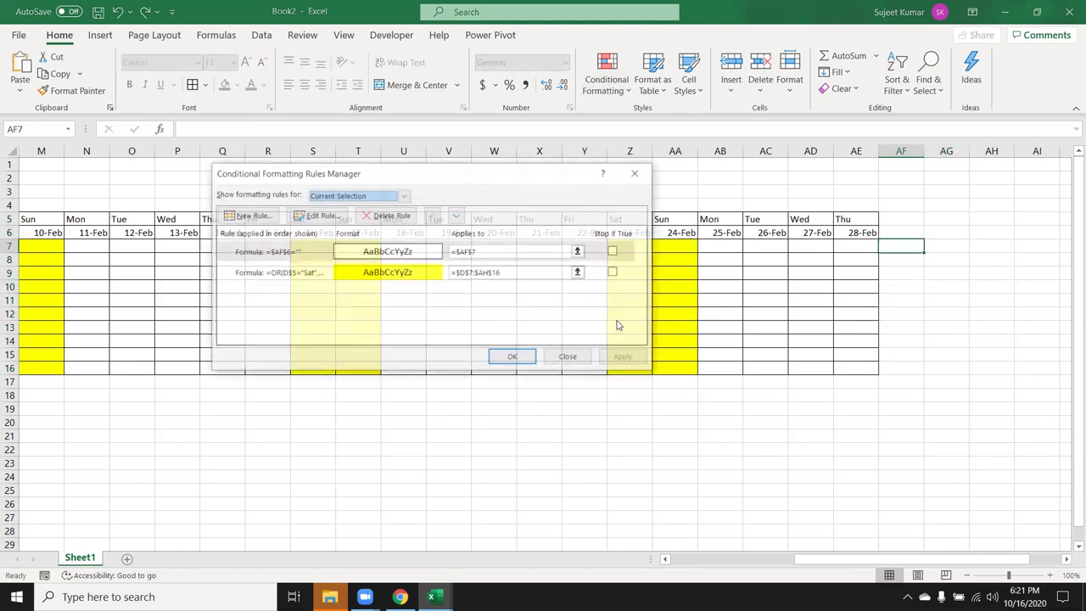
pyautogui.doubleClick(318, 254)
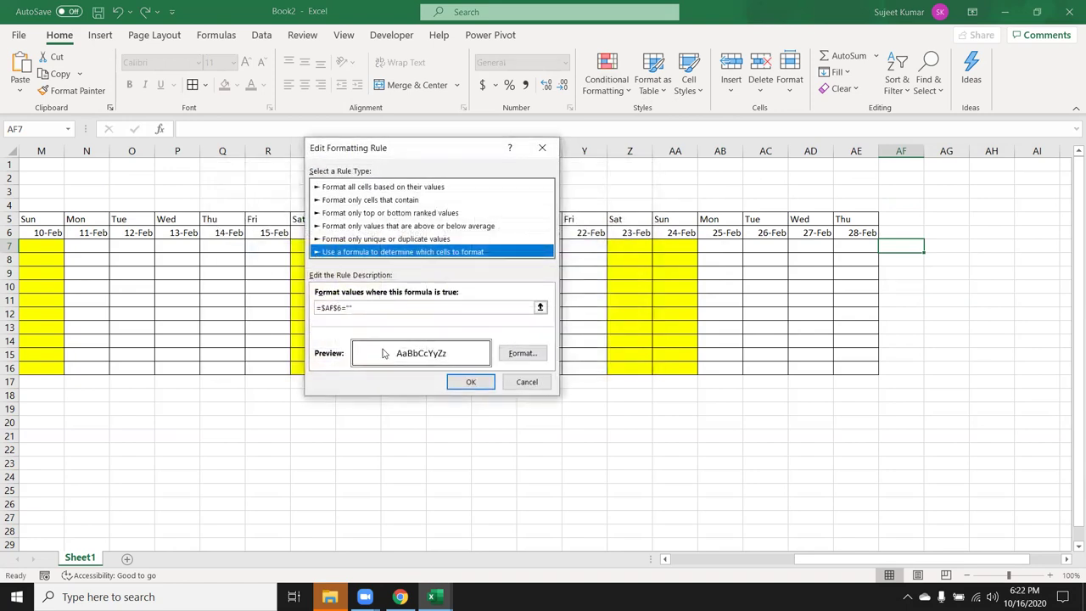
pyautogui.click(337, 307)
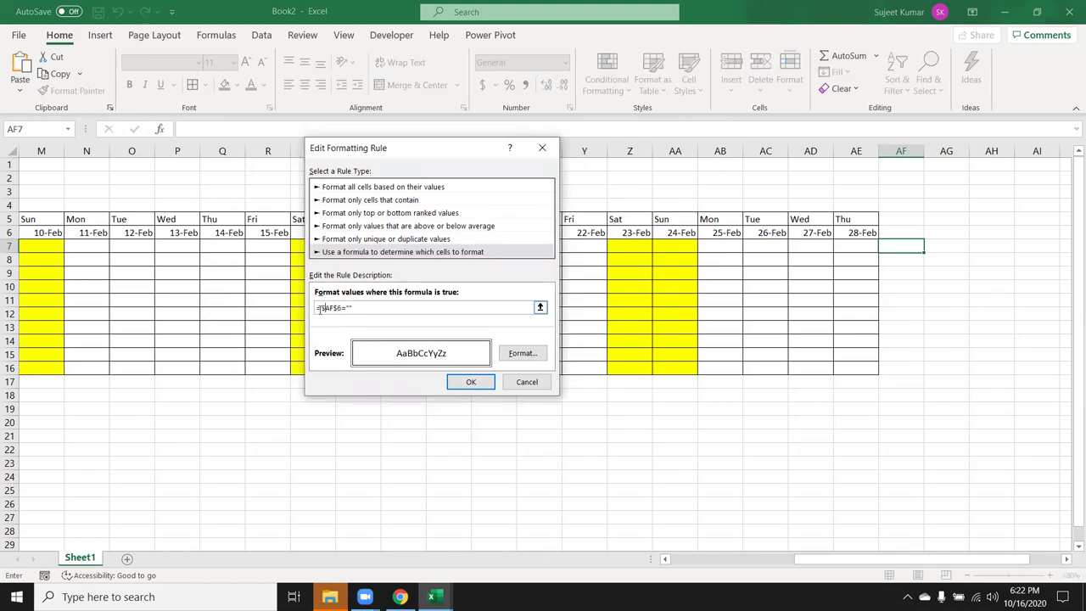
pyautogui.click(320, 309)
pyautogui.press('Delete')
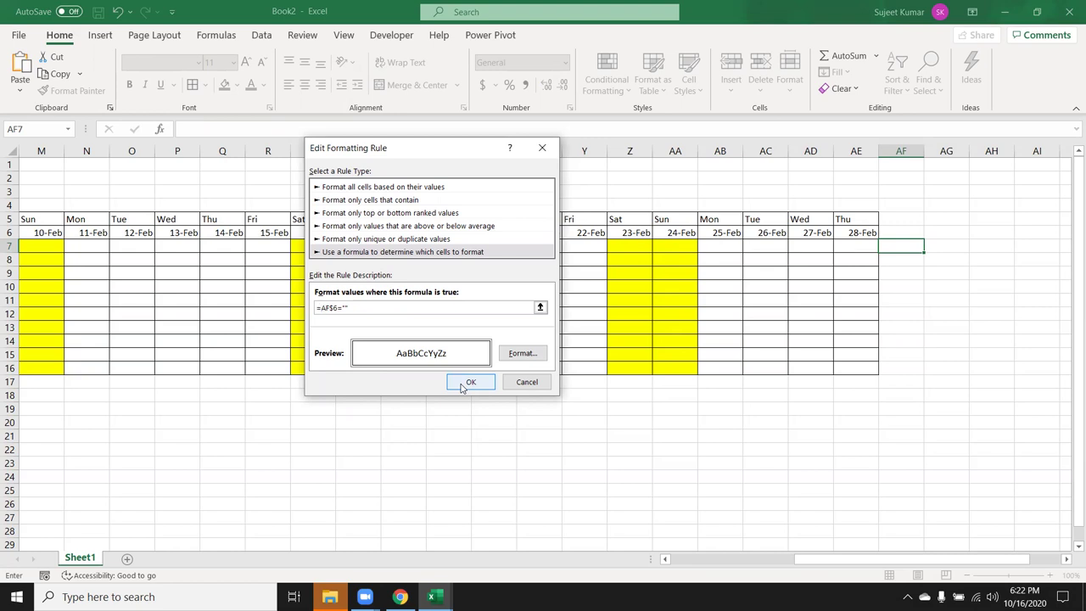
pyautogui.click(524, 357)
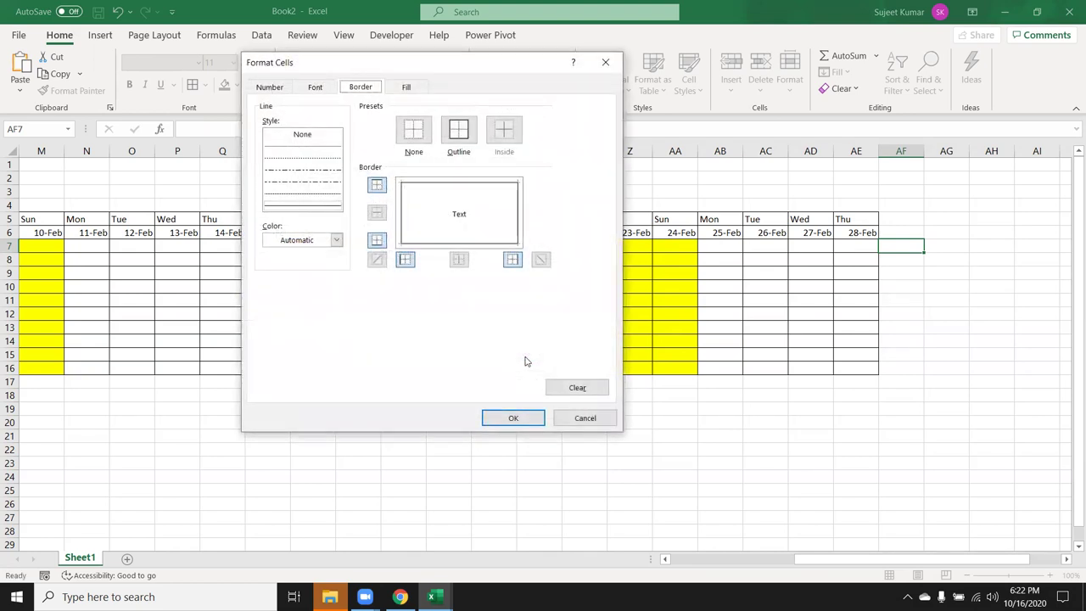
pyautogui.click(585, 417)
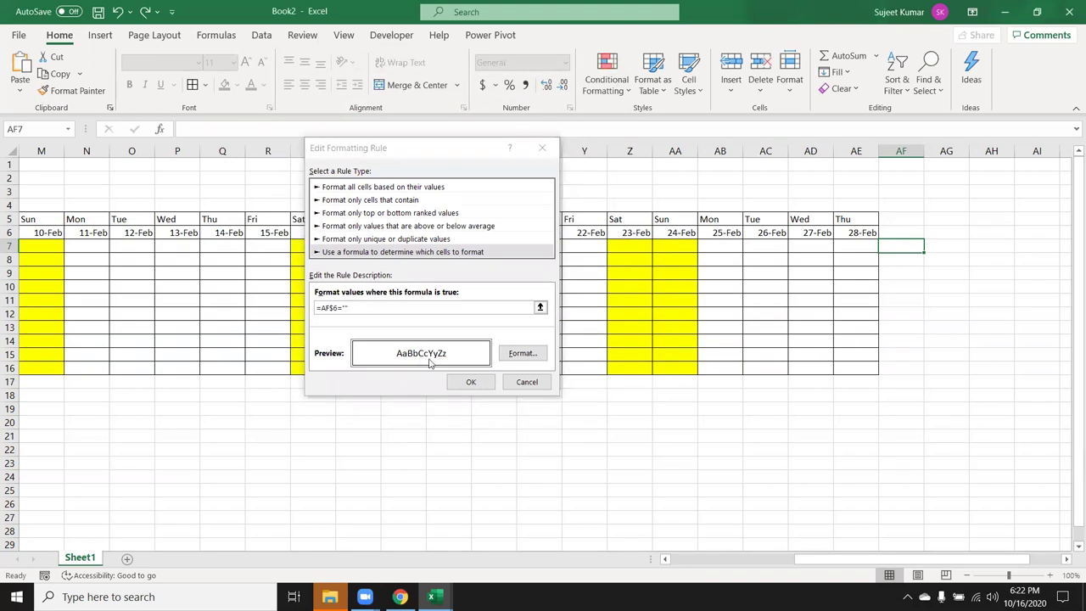
pyautogui.click(360, 308)
pyautogui.write('<>')
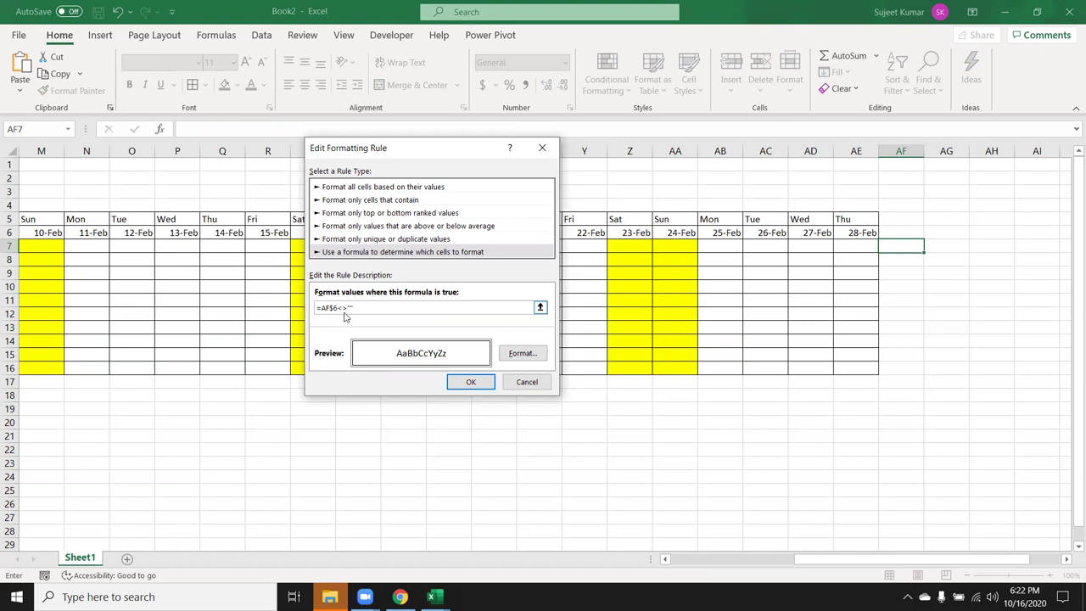
pyautogui.click(468, 382)
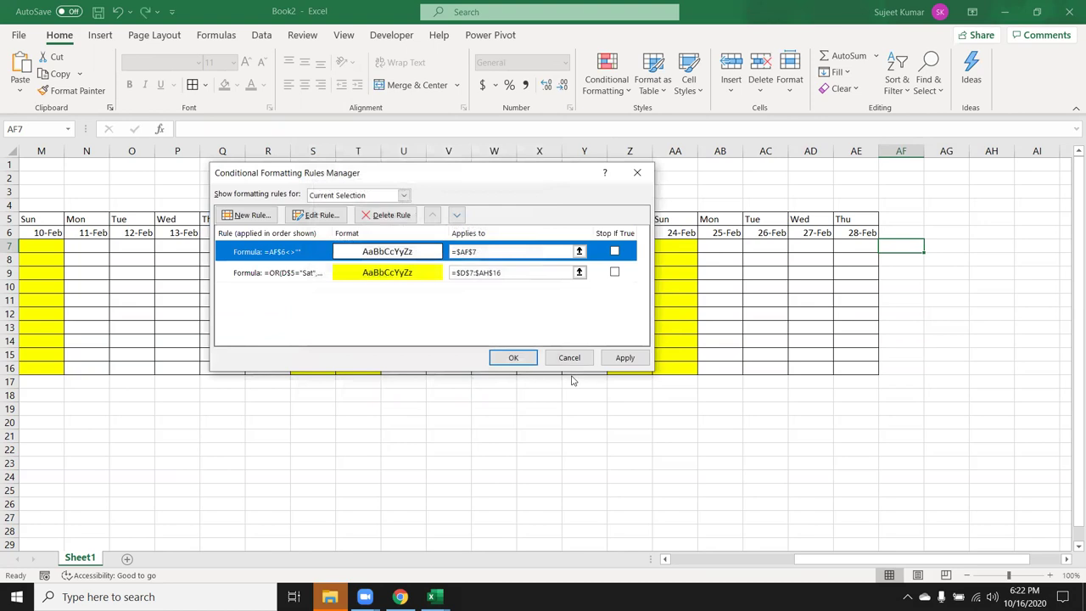
pyautogui.click(625, 358)
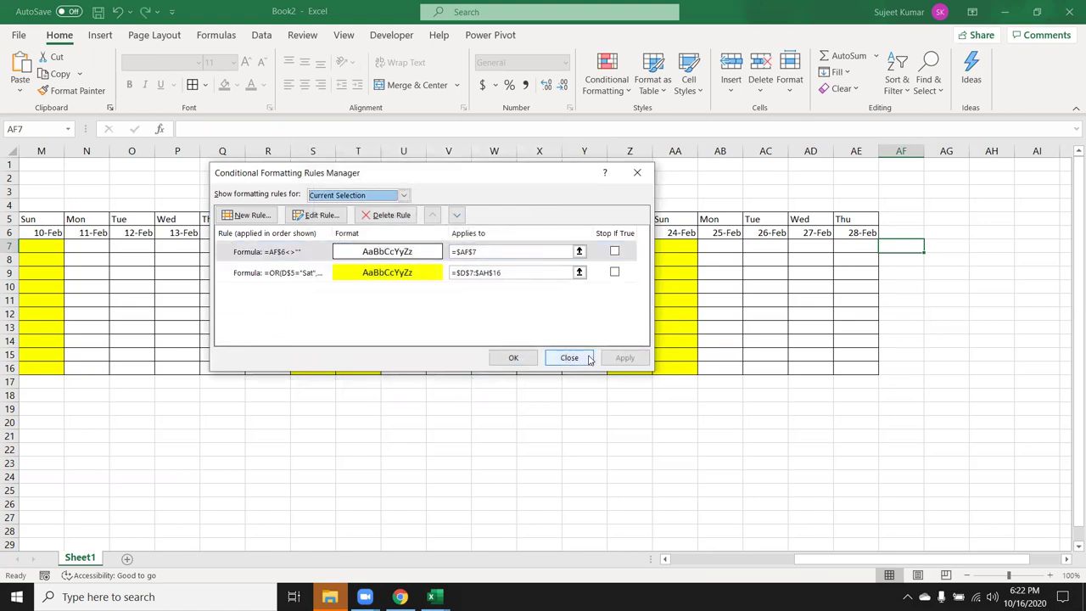
pyautogui.click(516, 358)
# Paint AF7's formatting onto AF5:AH16, fill the date formula to AH6, and select D6:AH6.
pyautogui.click(72, 90)
pyautogui.moveTo(895, 219); pyautogui.dragTo(982, 367)
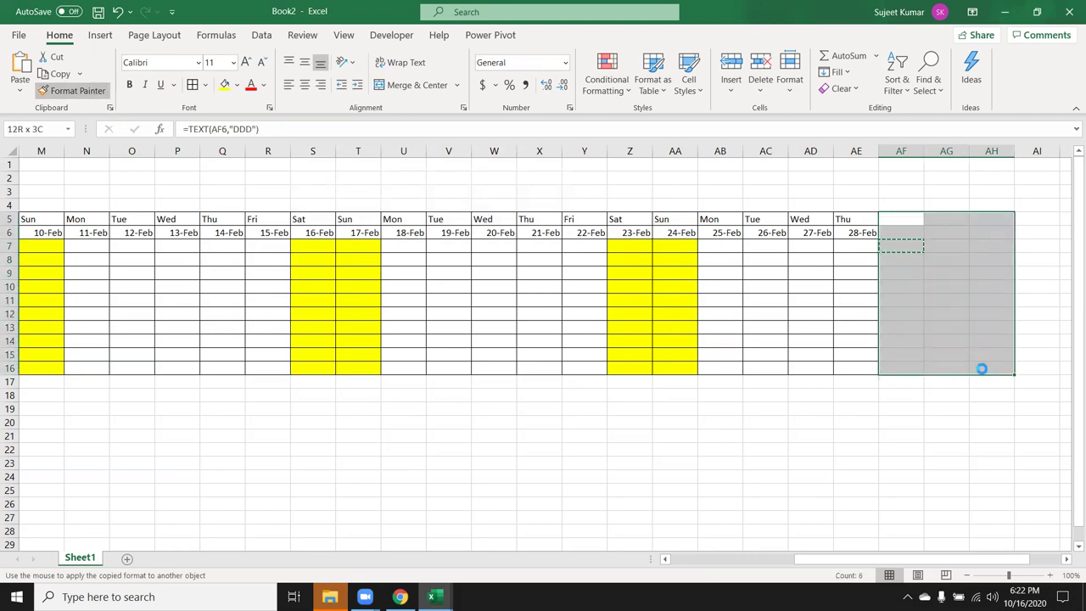
pyautogui.moveTo(890, 231); pyautogui.dragTo(976, 240)
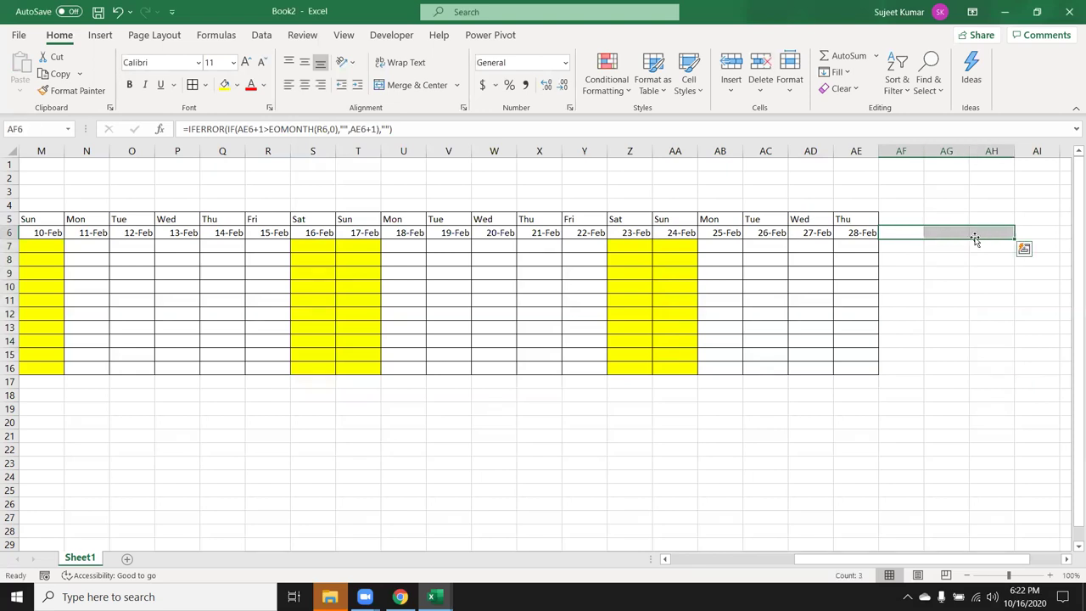
pyautogui.press('Right')
pyautogui.press('Right')
pyautogui.press('Right')
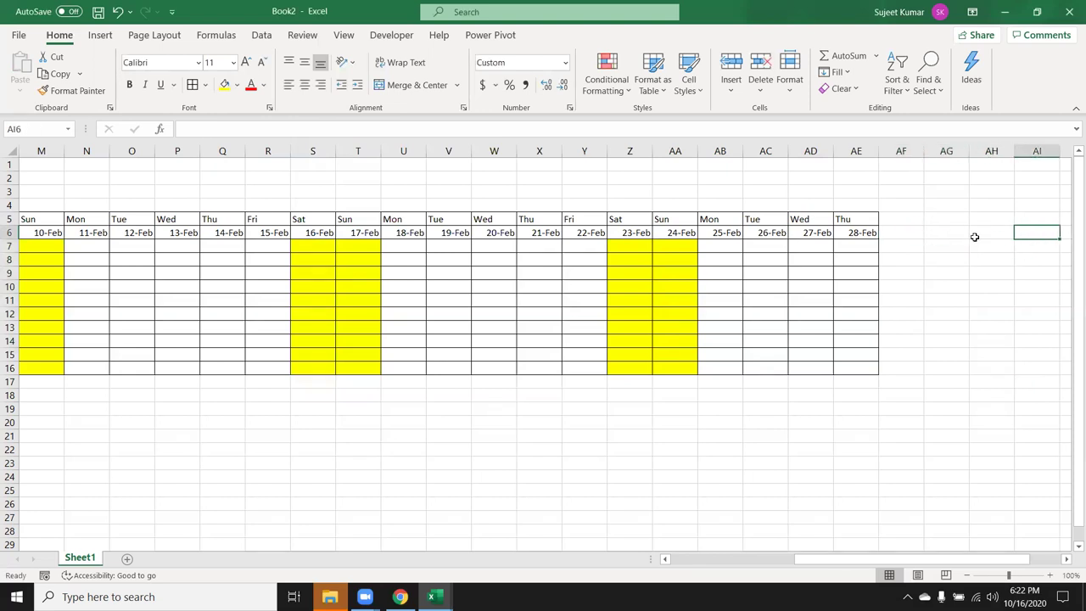
pyautogui.press('Left')
pyautogui.hotkey('ctrl', 'shift', 'Left')
pyautogui.hotkey('shift', 'Right')
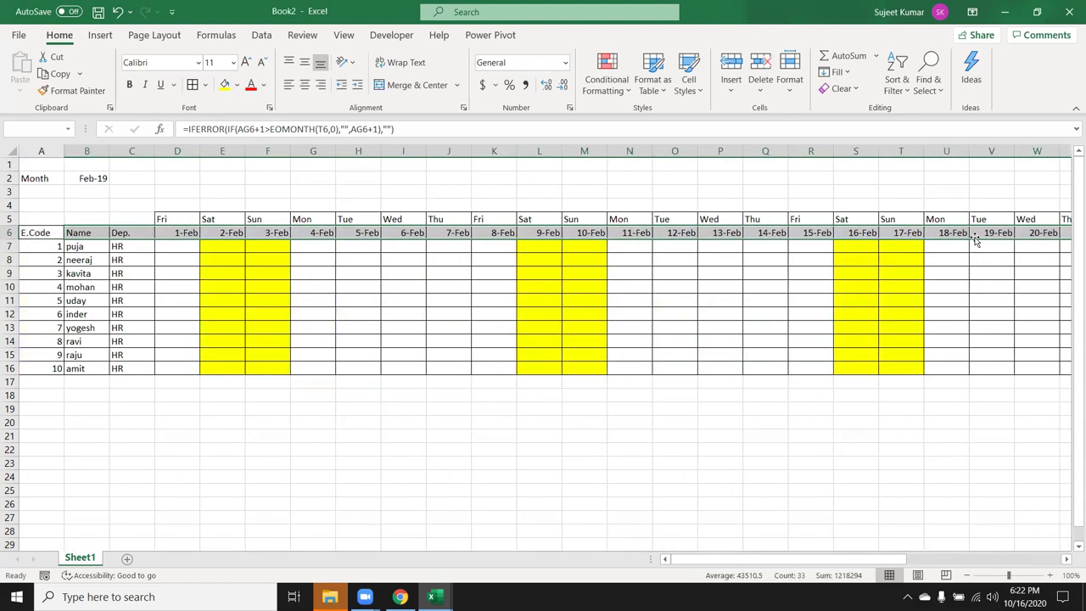
pyautogui.hotkey('shift', 'Right')
pyautogui.hotkey('shift', 'Right')
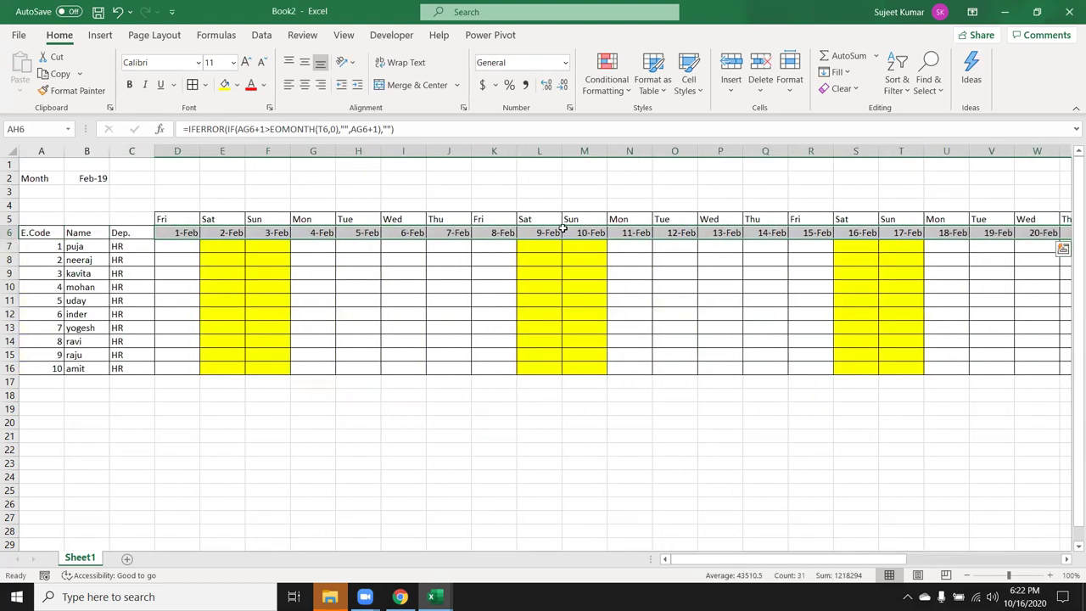
# Give the row-6 dates the custom format dd so they read 01, 02, 03.
pyautogui.rightClick(560, 232)
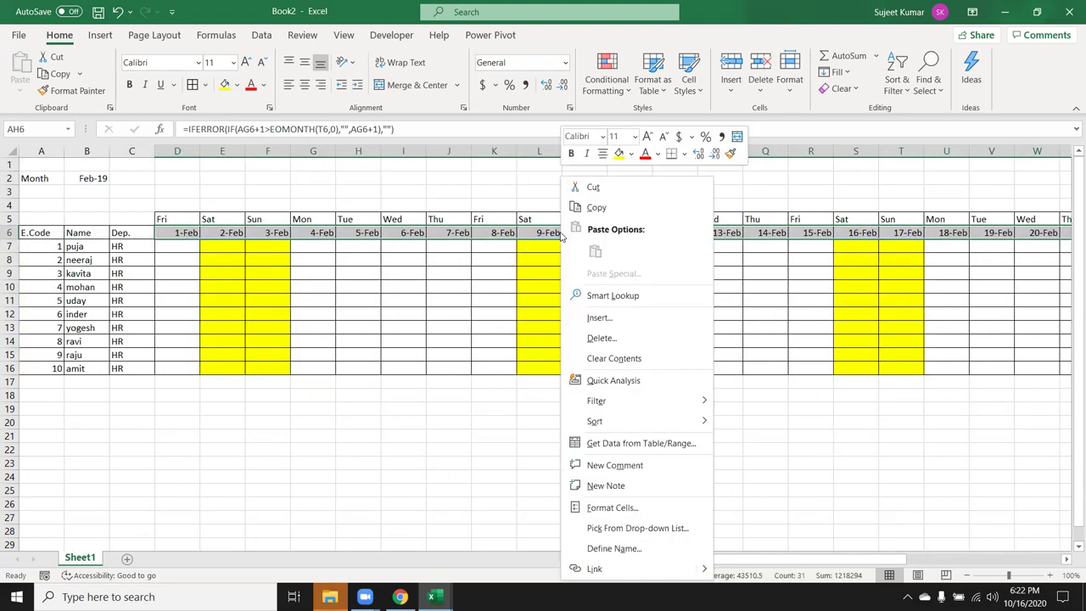
pyautogui.click(601, 508)
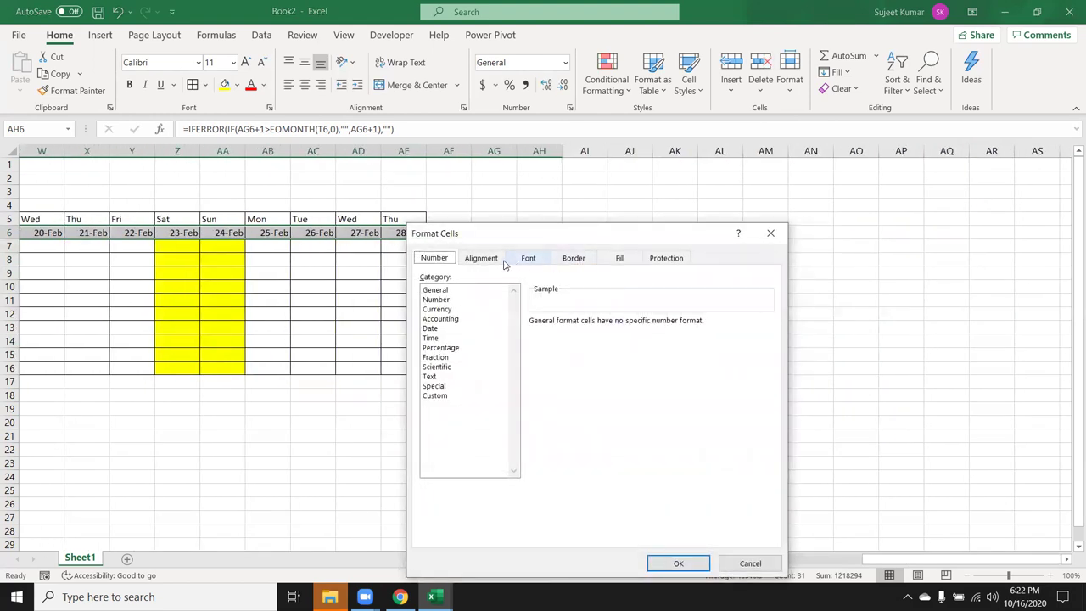
pyautogui.click(433, 396)
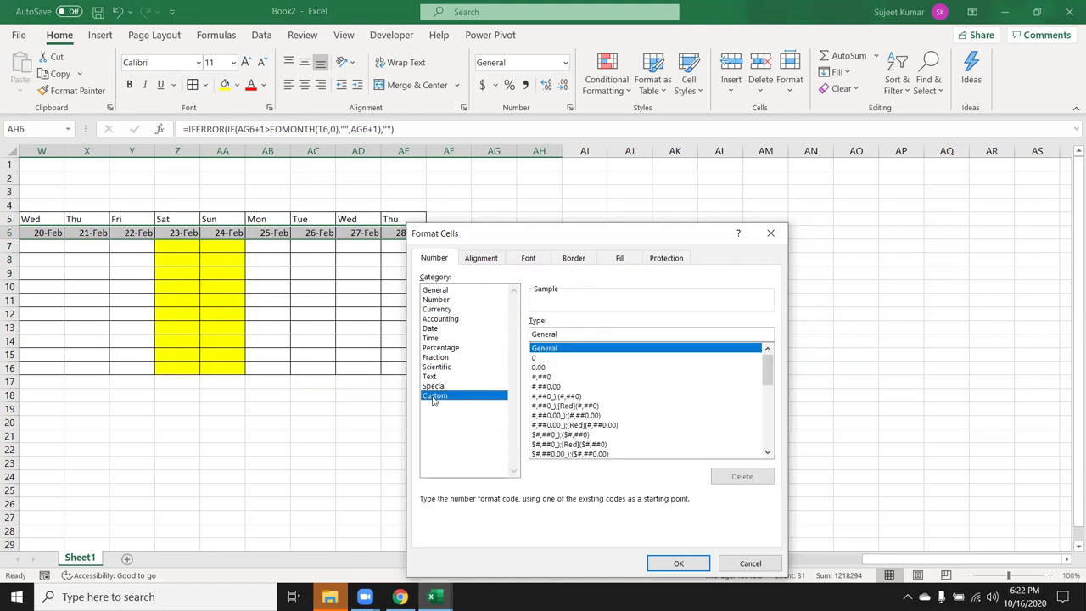
pyautogui.doubleClick(559, 337)
pyautogui.write('dd')
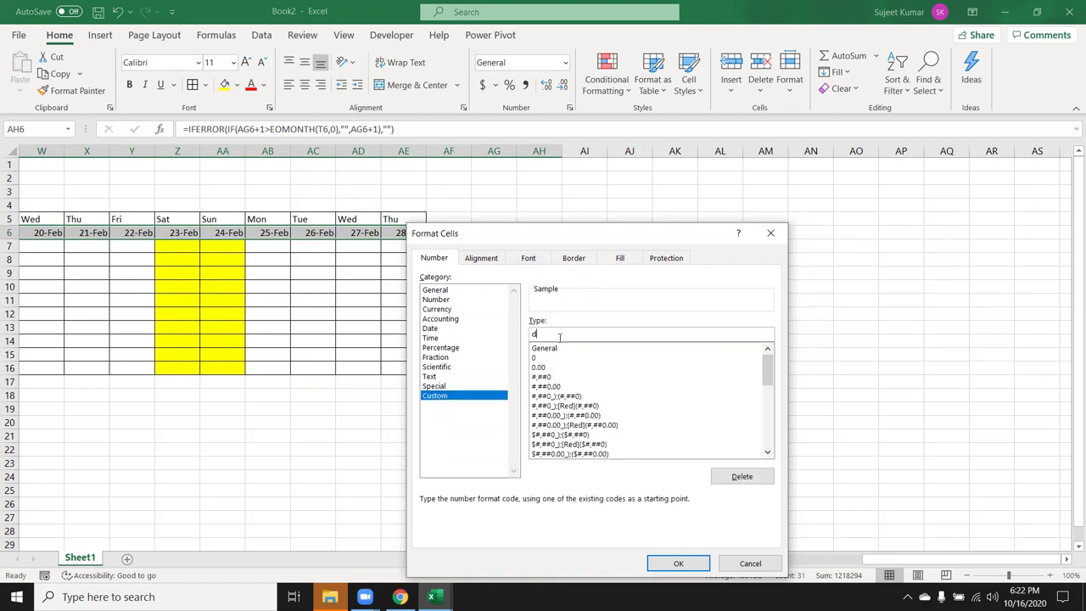
pyautogui.click(678, 566)
pyautogui.click(727, 560)
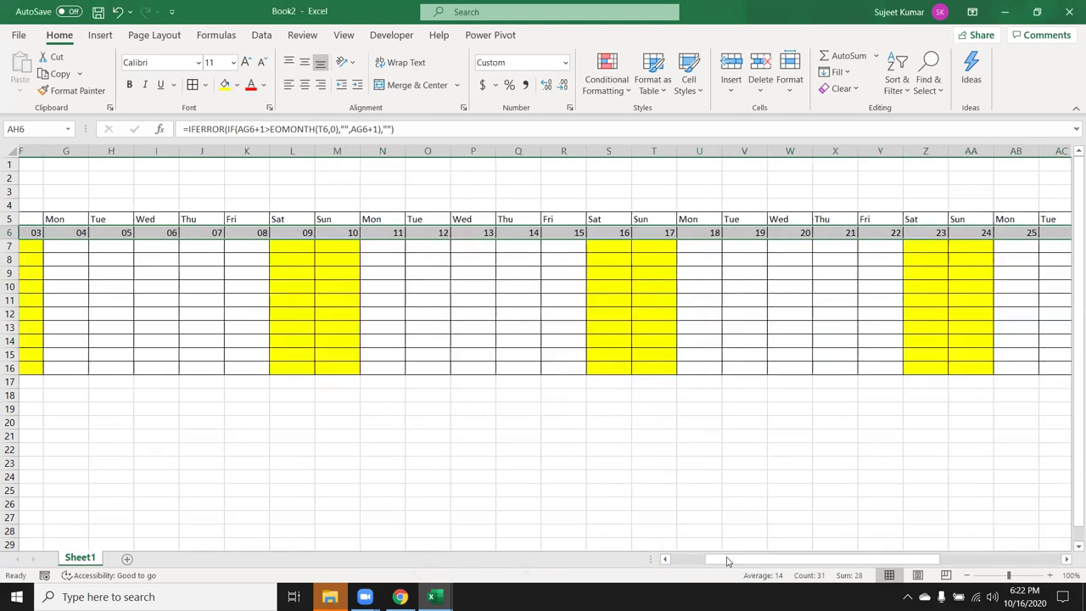
pyautogui.click(404, 287)
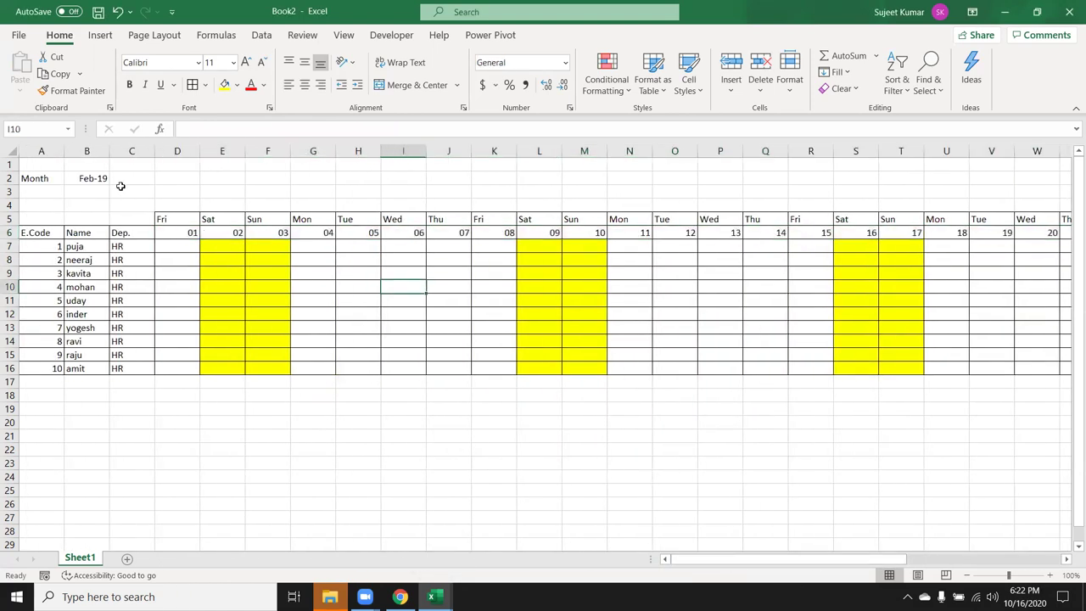
pyautogui.click(12, 153)
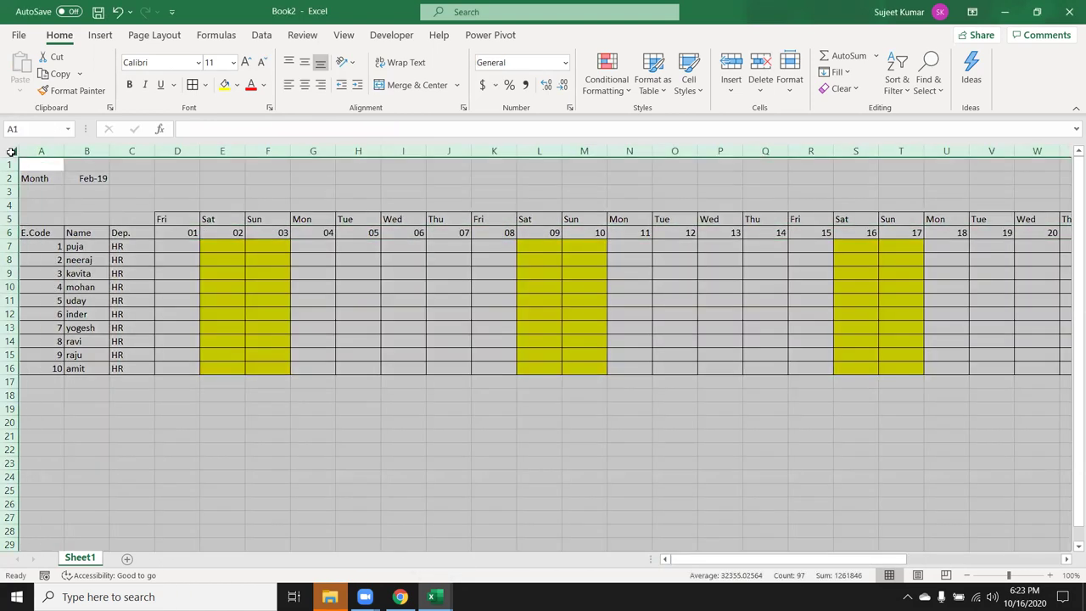
# AutoFit every column, then narrow the empty columns AF and AG to match the date columns.
pyautogui.doubleClick(109, 151)
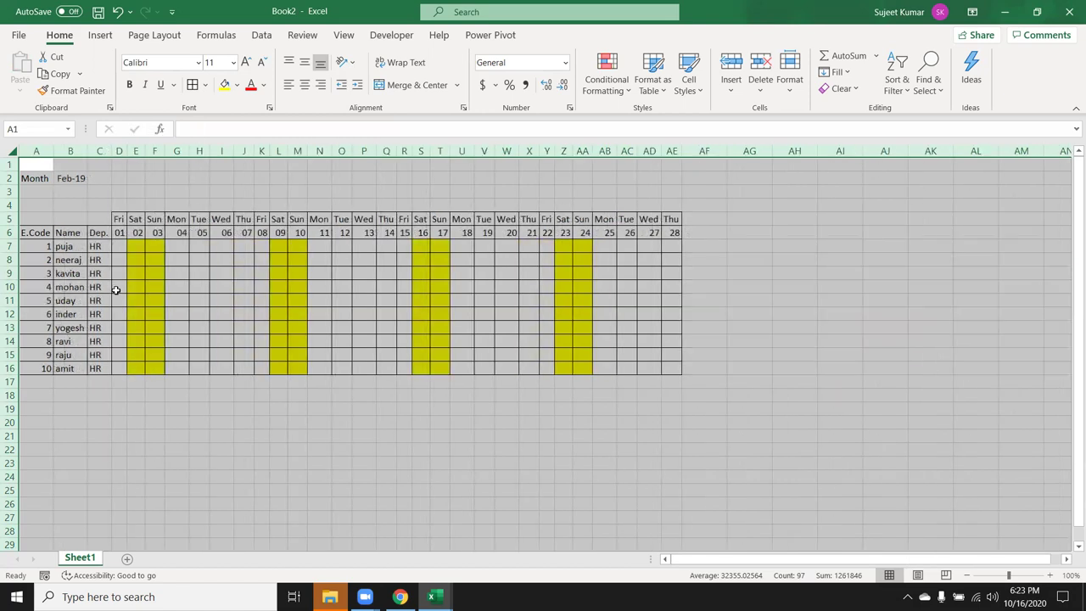
pyautogui.click(117, 290)
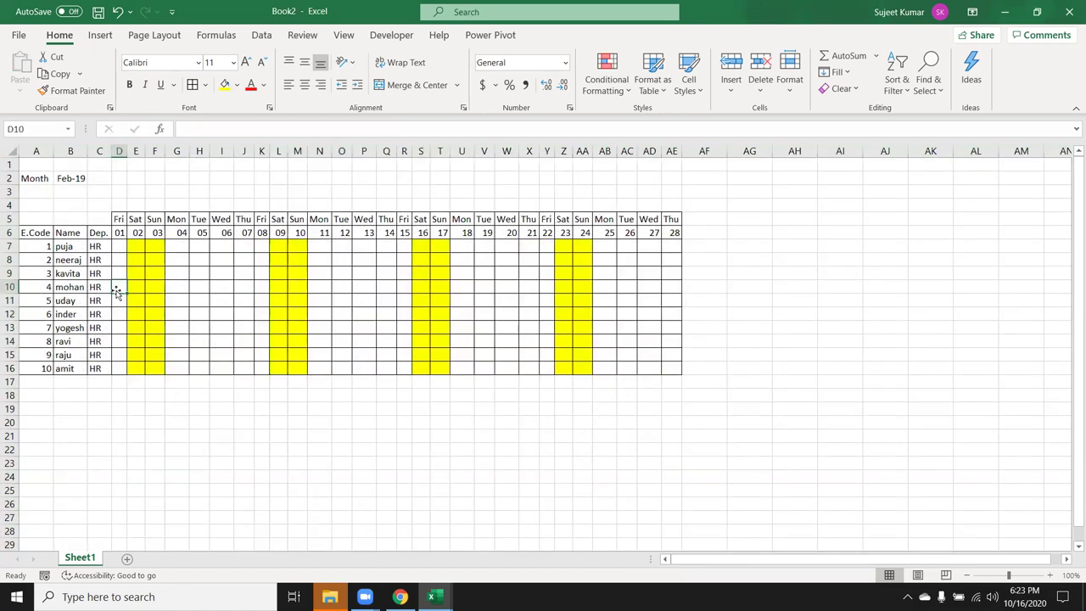
pyautogui.click(79, 176)
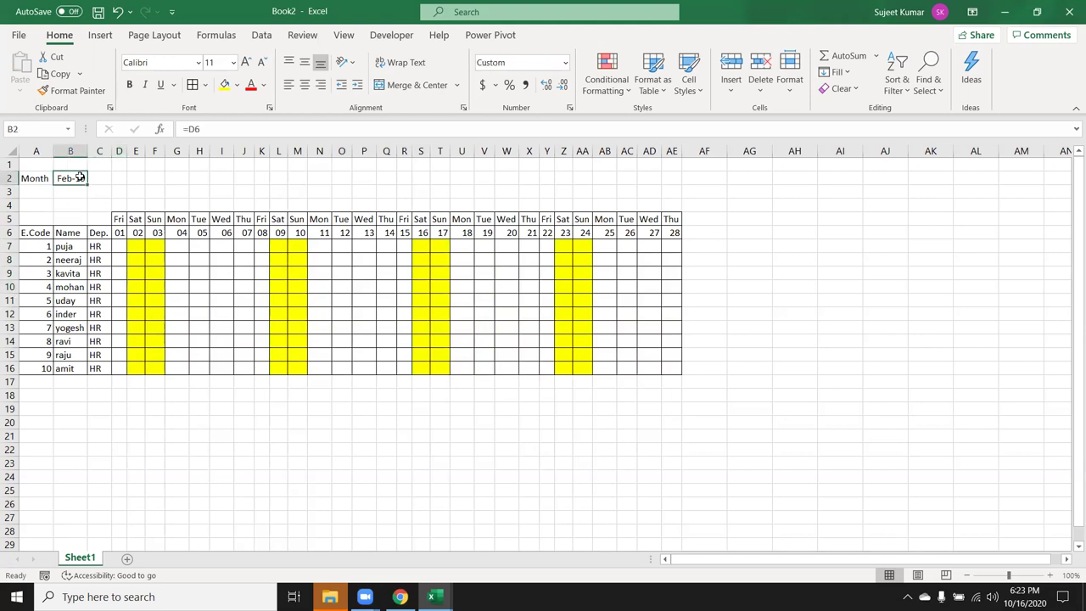
pyautogui.moveTo(726, 151); pyautogui.dragTo(702, 151)
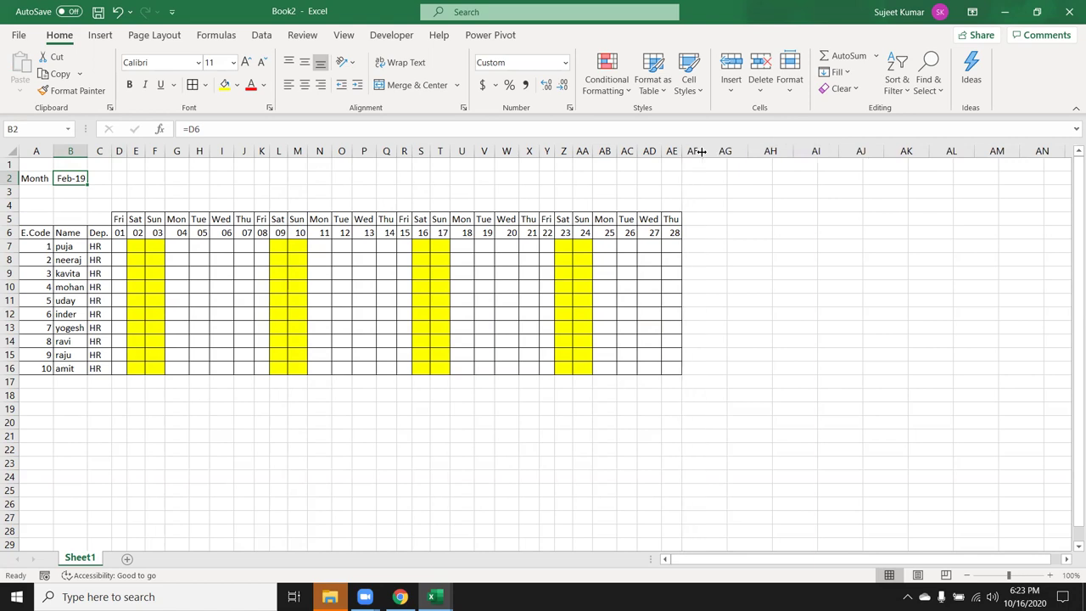
pyautogui.moveTo(748, 151)
pyautogui.mouseDown()
pyautogui.moveTo(721, 154)
pyautogui.moveTo(750, 152)
pyautogui.mouseUp()
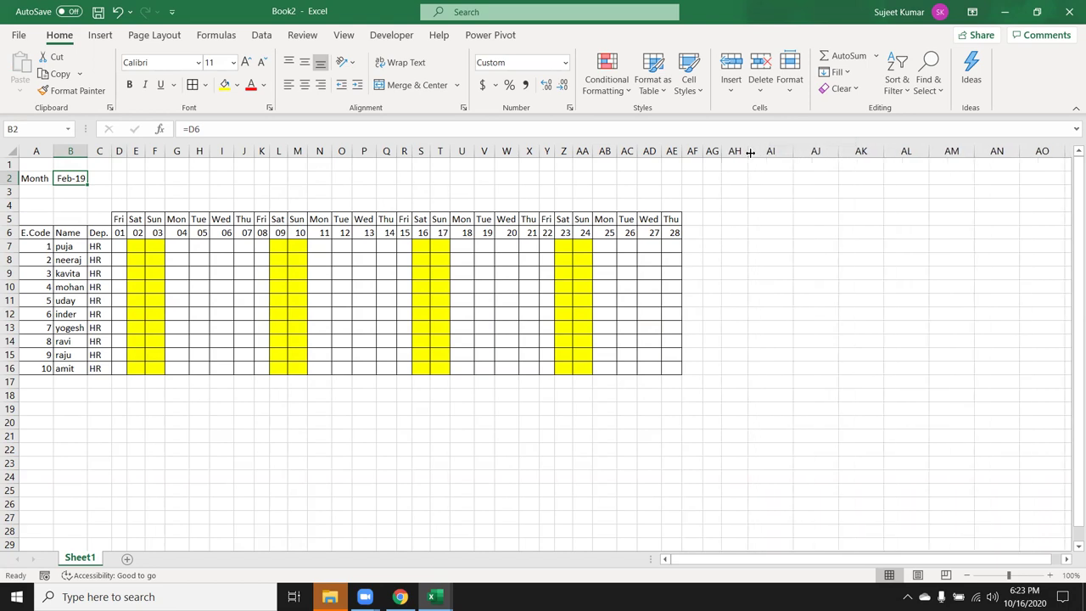
# Set the D6 start date to an October date, then to 9/1 for September 2020.
pyautogui.click(118, 239)
pyautogui.write('1/')
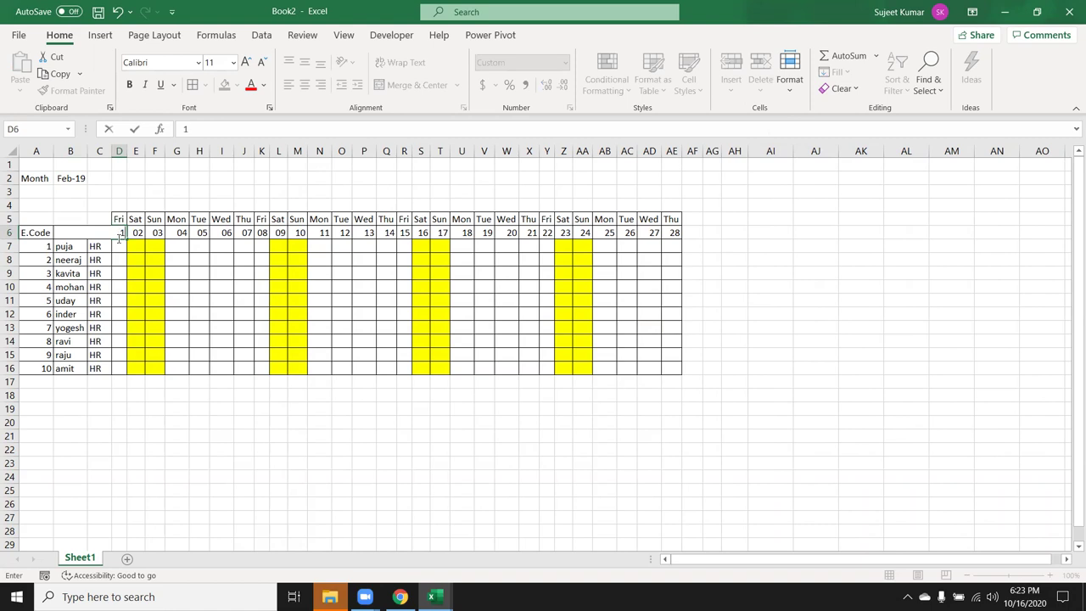
pyautogui.write('/1')
pyautogui.press('Return')
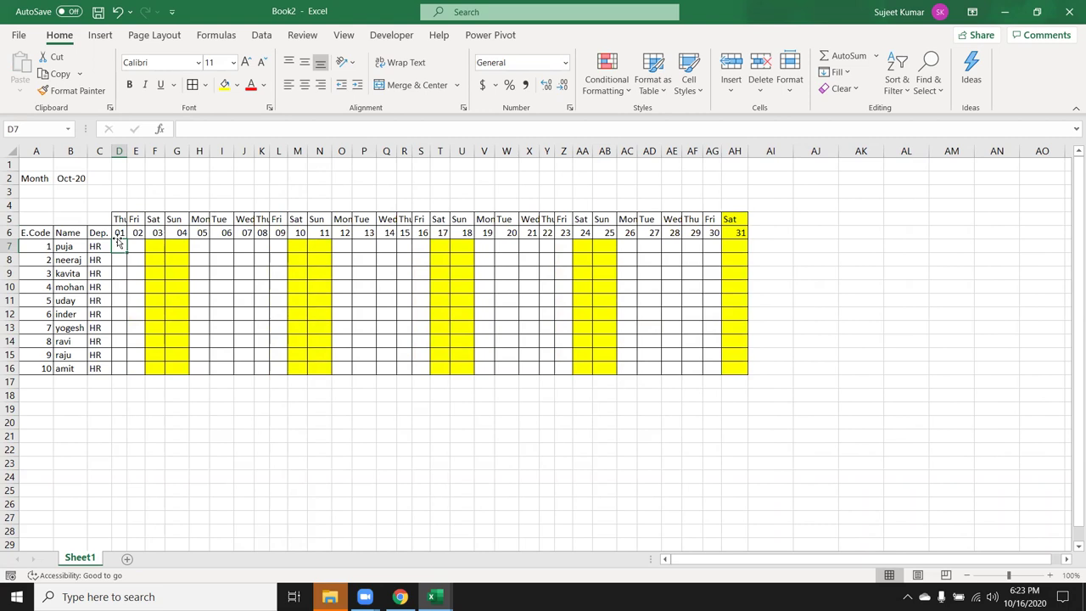
pyautogui.click(118, 238)
pyautogui.write('9/0')
pyautogui.press('BackSpace')
pyautogui.press('Return')
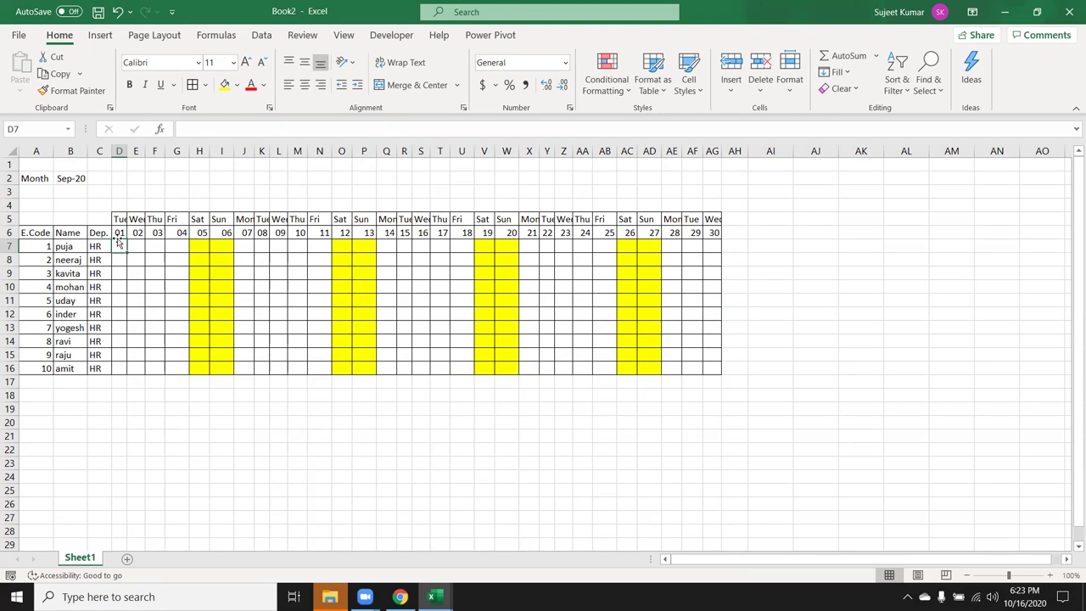
pyautogui.doubleClick(675, 231)
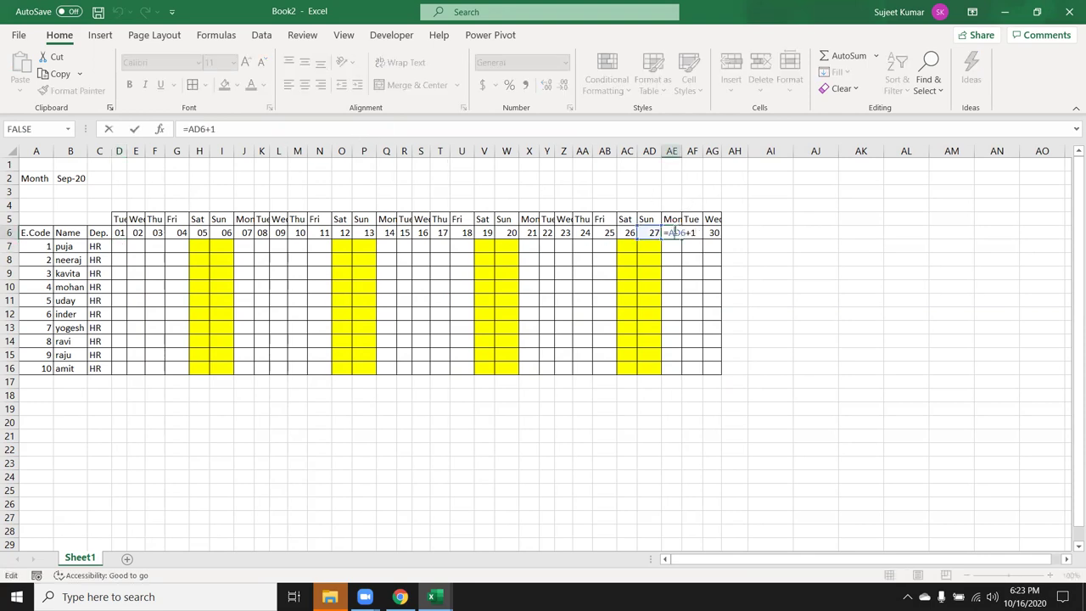
pyautogui.press('Return')
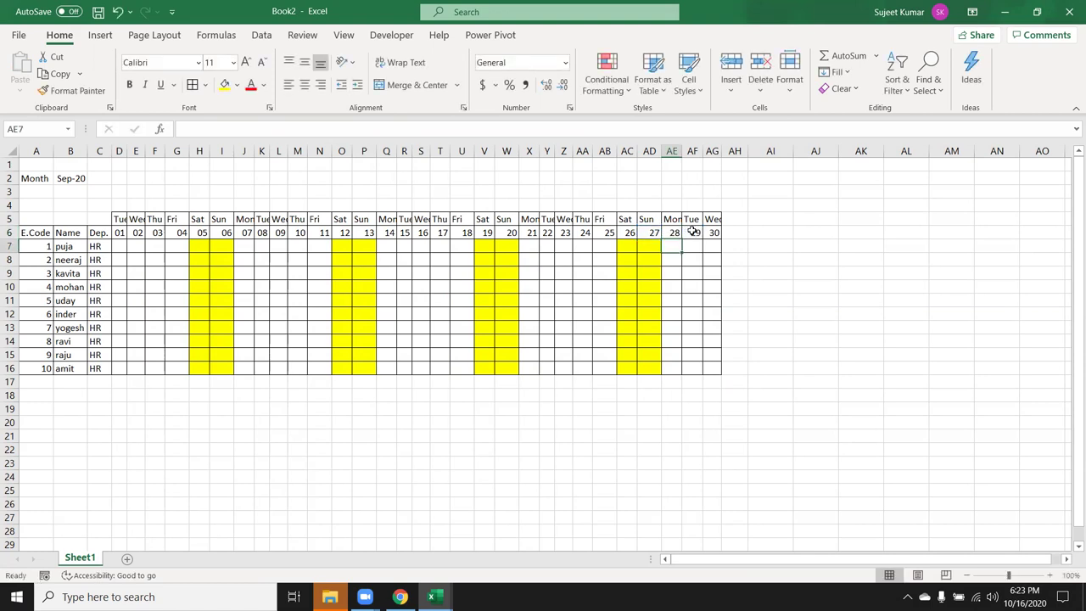
pyautogui.doubleClick(694, 232)
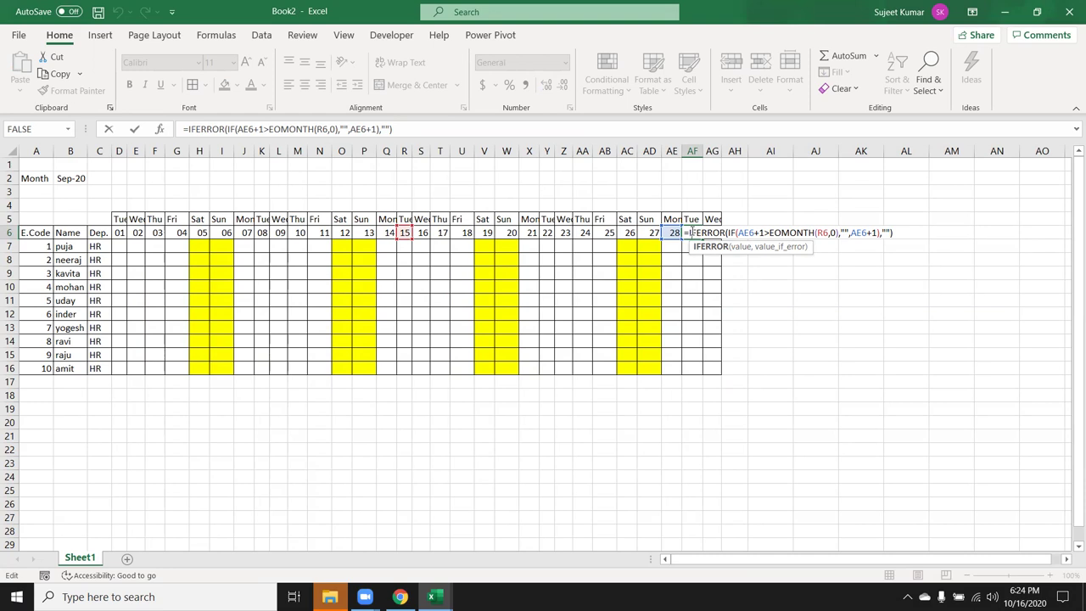
pyautogui.press('Escape')
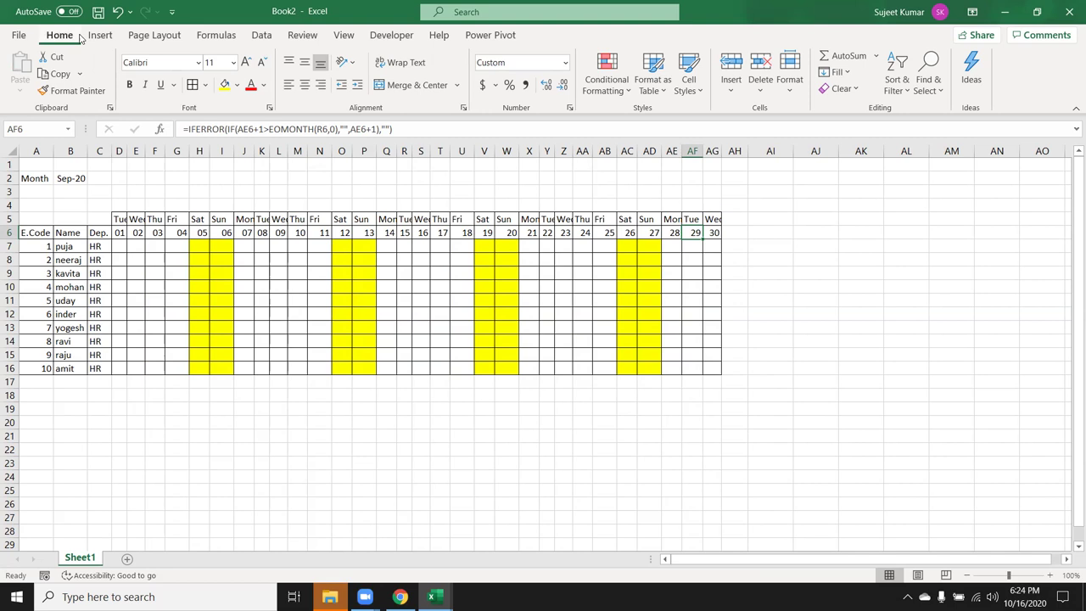
# Save the workbook as macro-enabled Atgt.xlsm in Downloads, then bring Chrome forward.
pyautogui.click(98, 12)
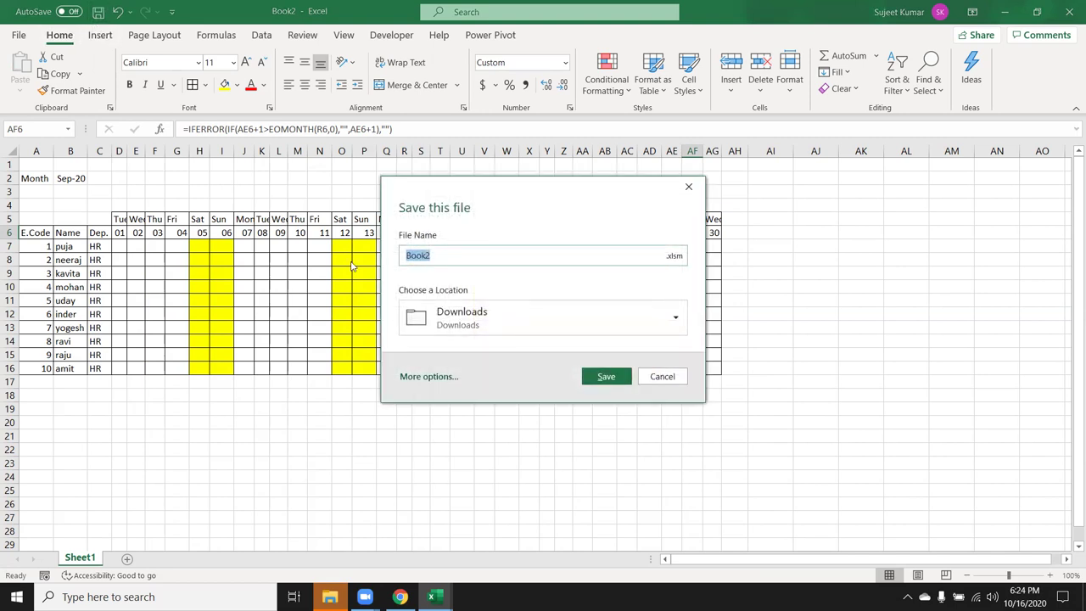
pyautogui.write('Atg')
pyautogui.click(624, 380)
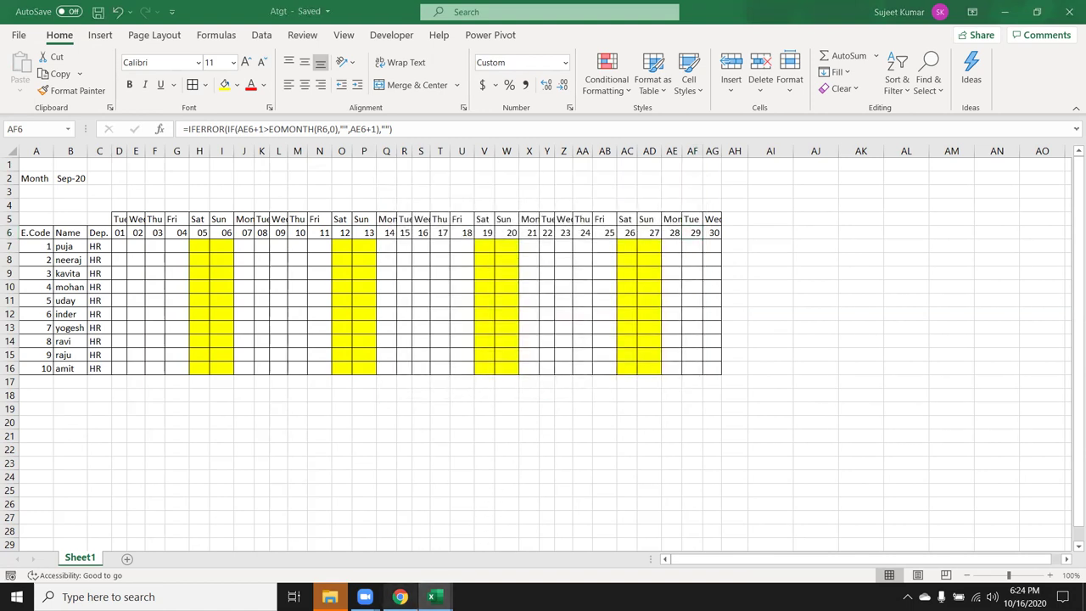
pyautogui.click(400, 597)
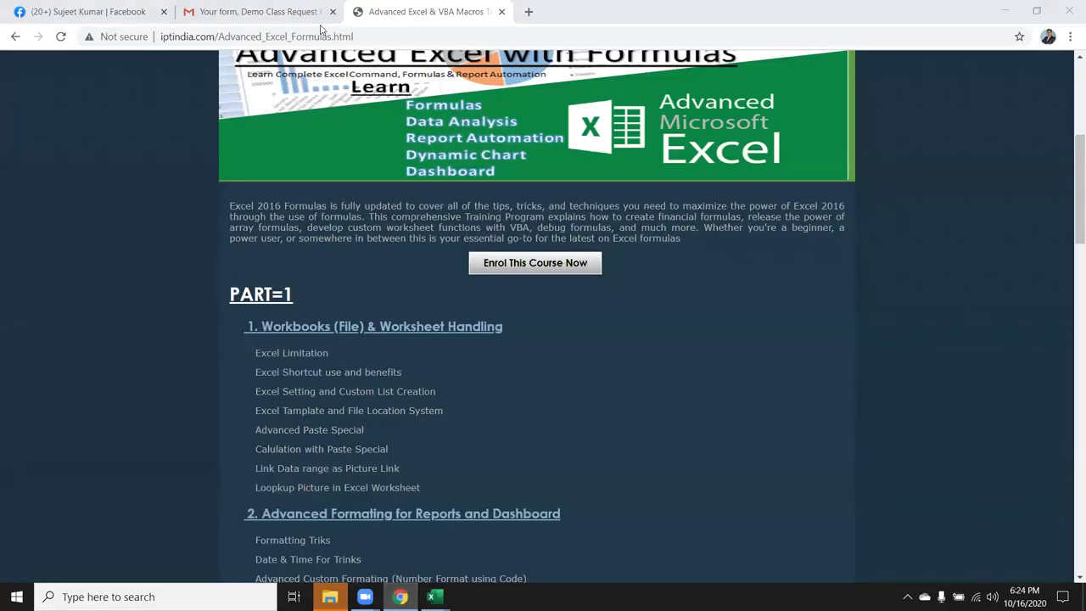
# Compose a new Gmail message addressed to the first recipient's Gmail address, correcting the typos.
pyautogui.click(320, 28)
pyautogui.click(76, 125)
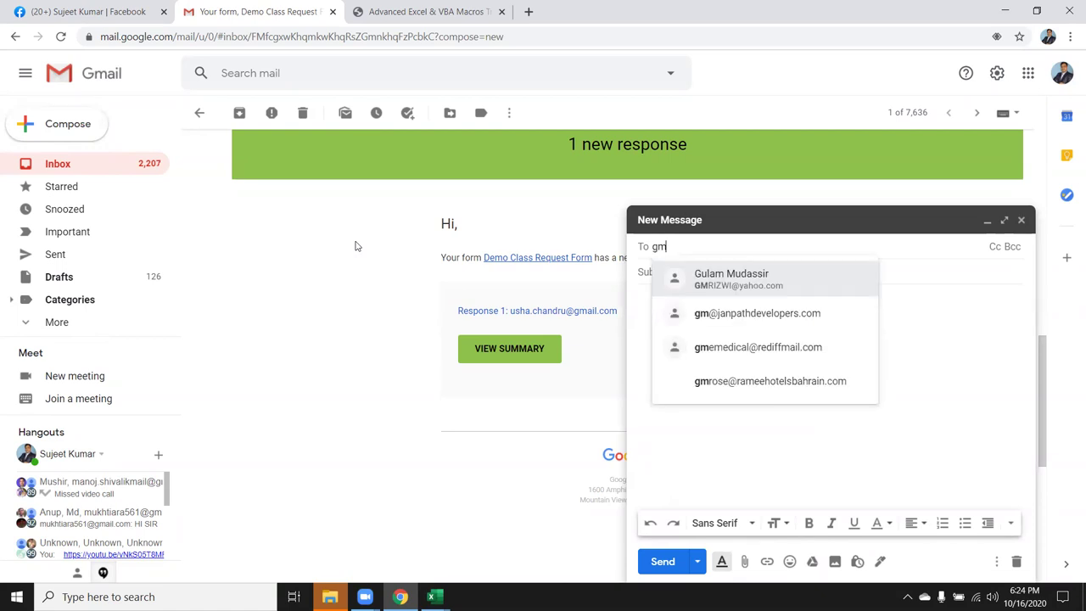
pyautogui.press('BackSpace')
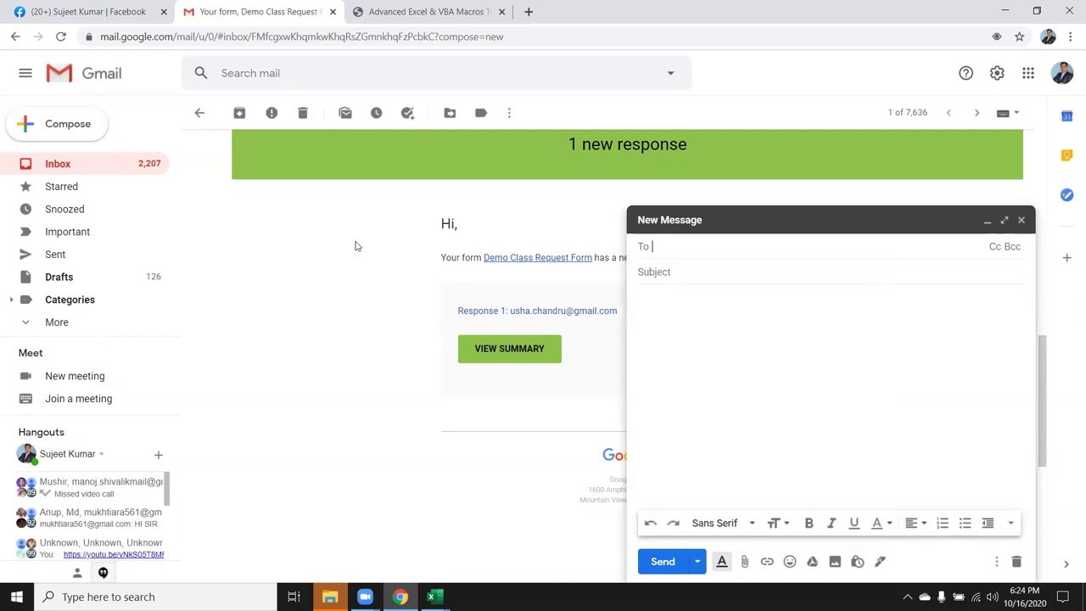
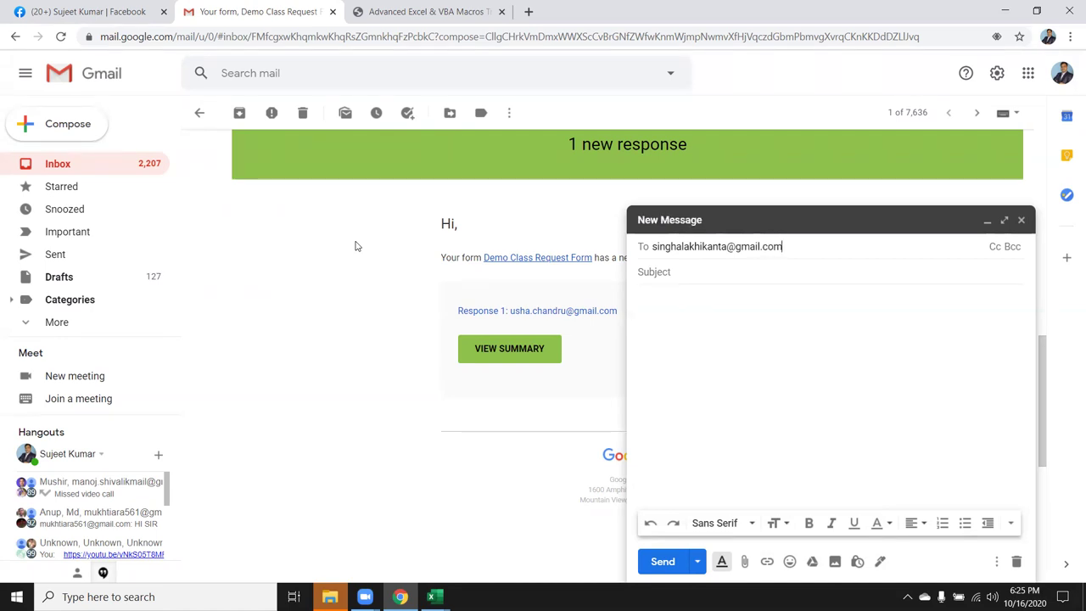
# Confirm the first address and enter the second recipient's Gmail address in the To field.
pyautogui.press('Return')
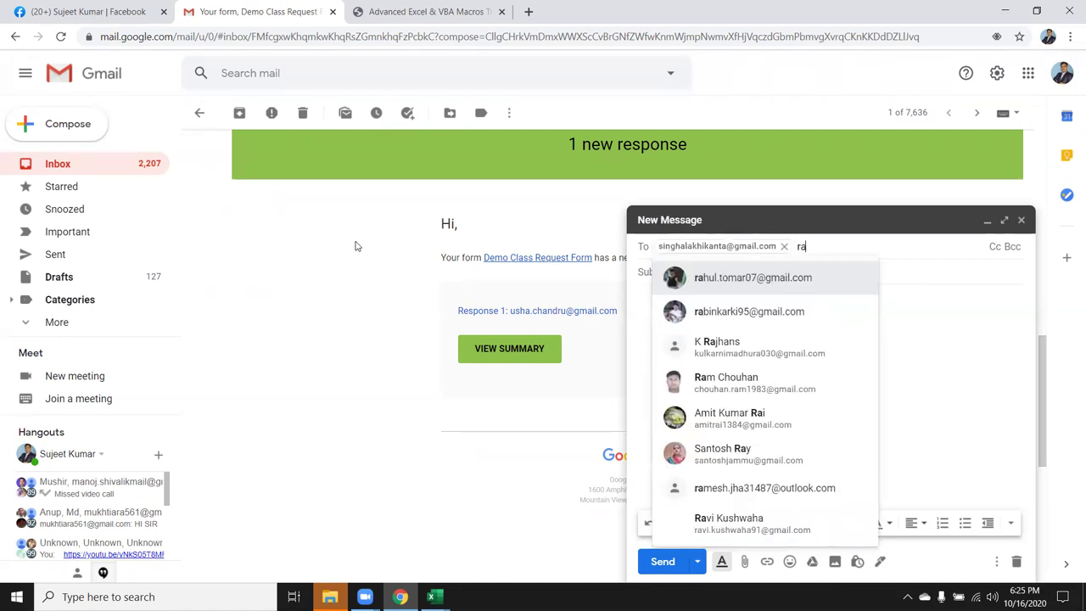
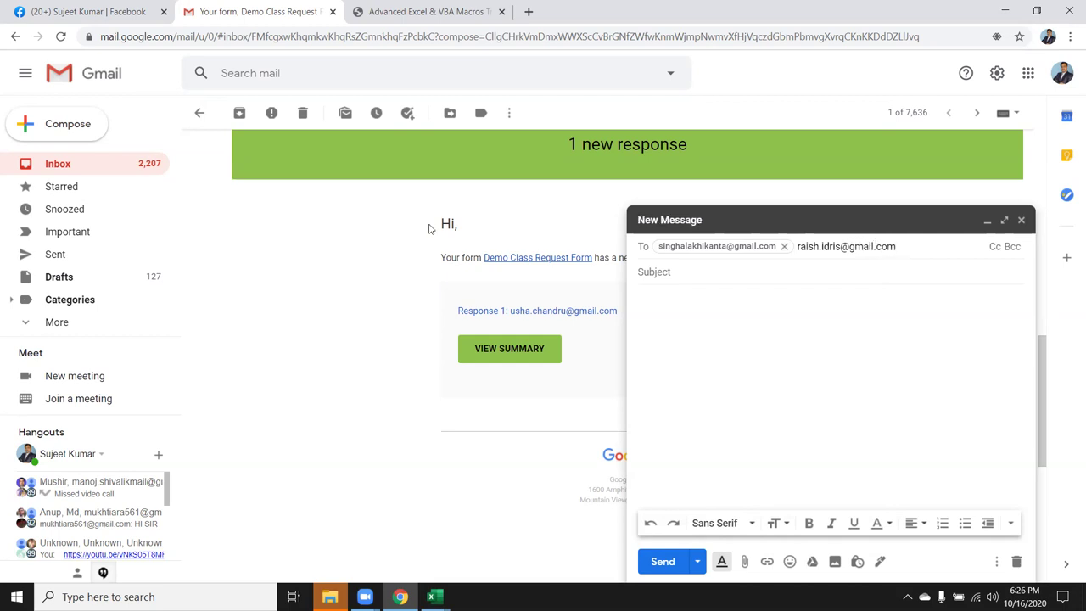
# Send the email with subject 'file' and Atgt.xlsm attached, then return to the inbox.
pyautogui.click(656, 278)
pyautogui.write('file')
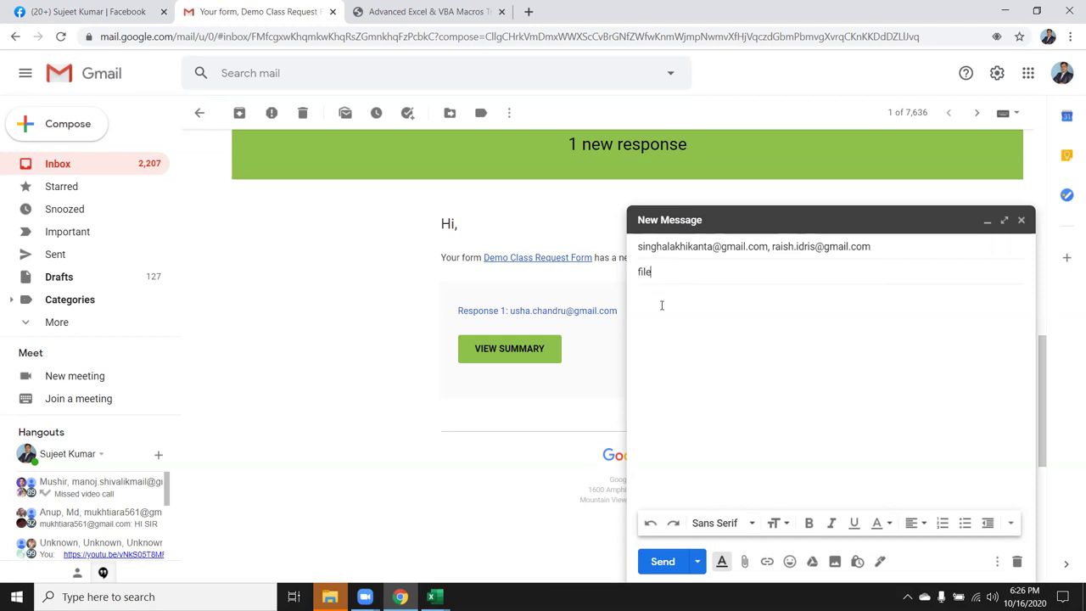
pyautogui.click(745, 561)
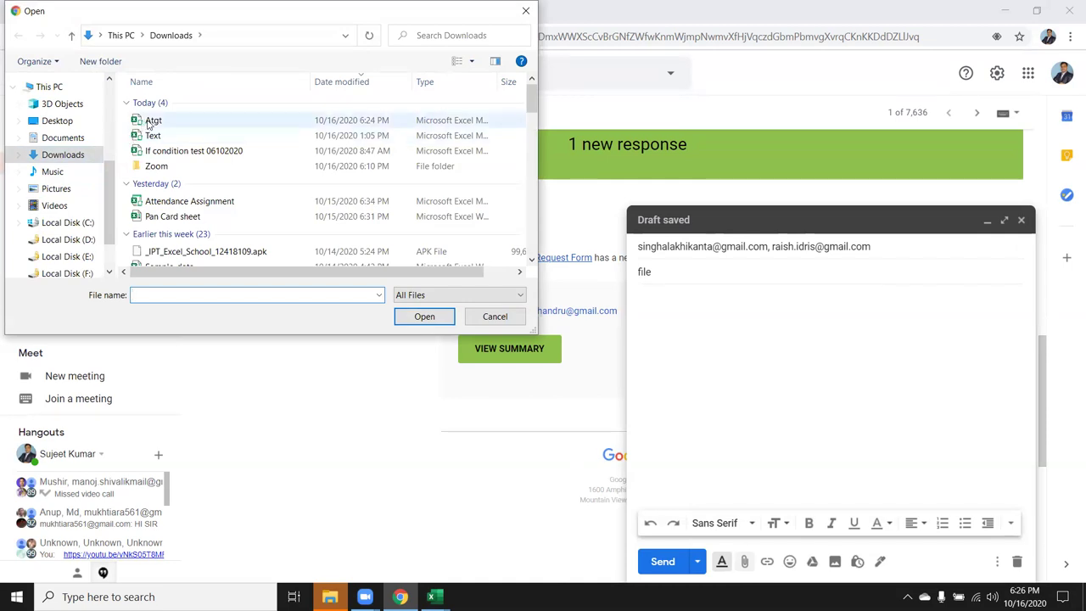
pyautogui.click(149, 123)
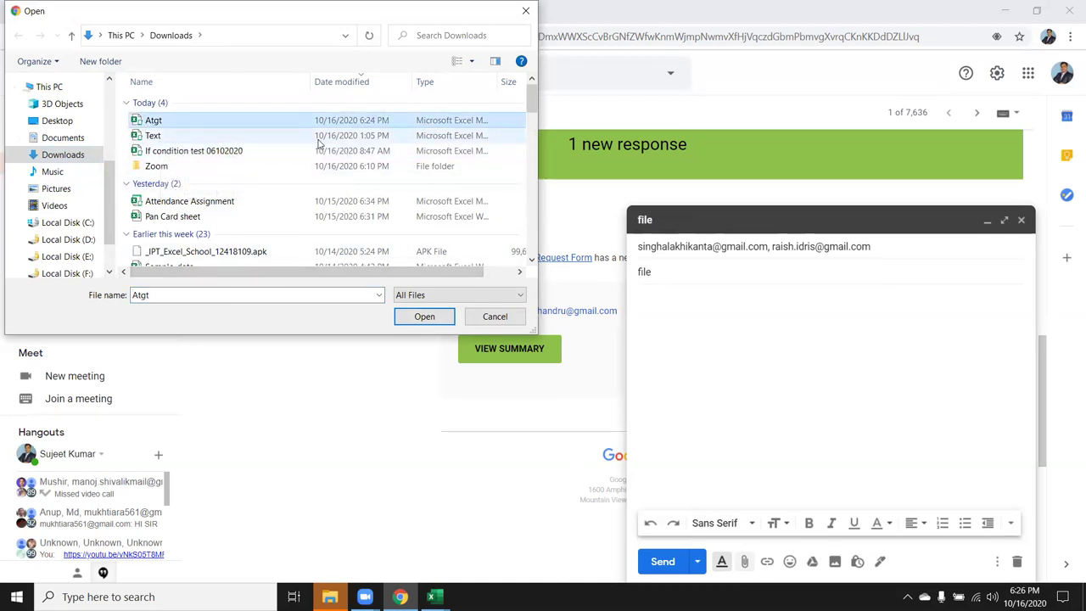
pyautogui.click(413, 323)
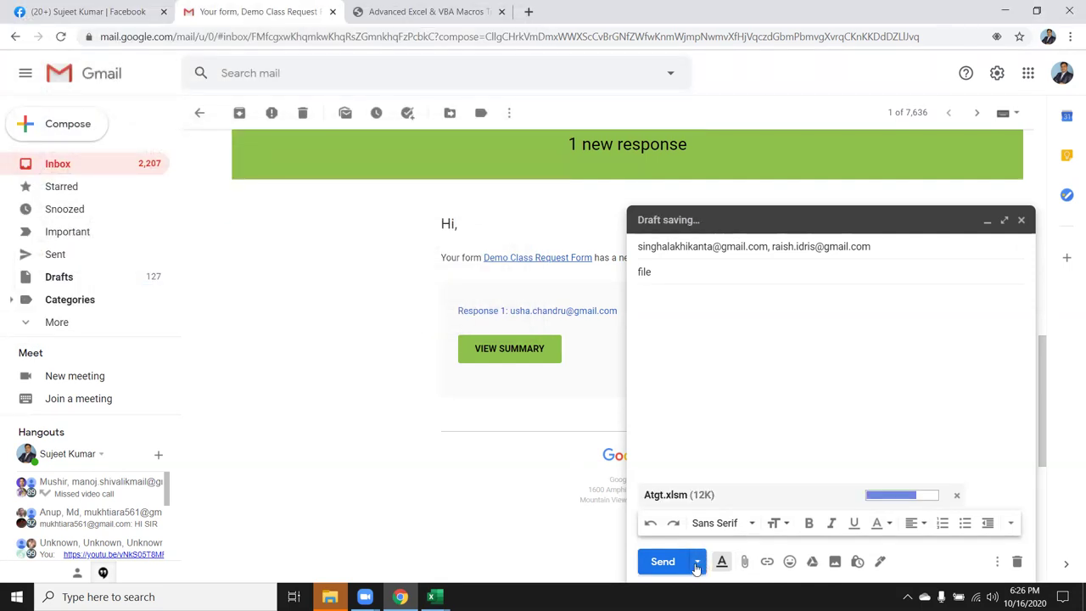
pyautogui.click(662, 562)
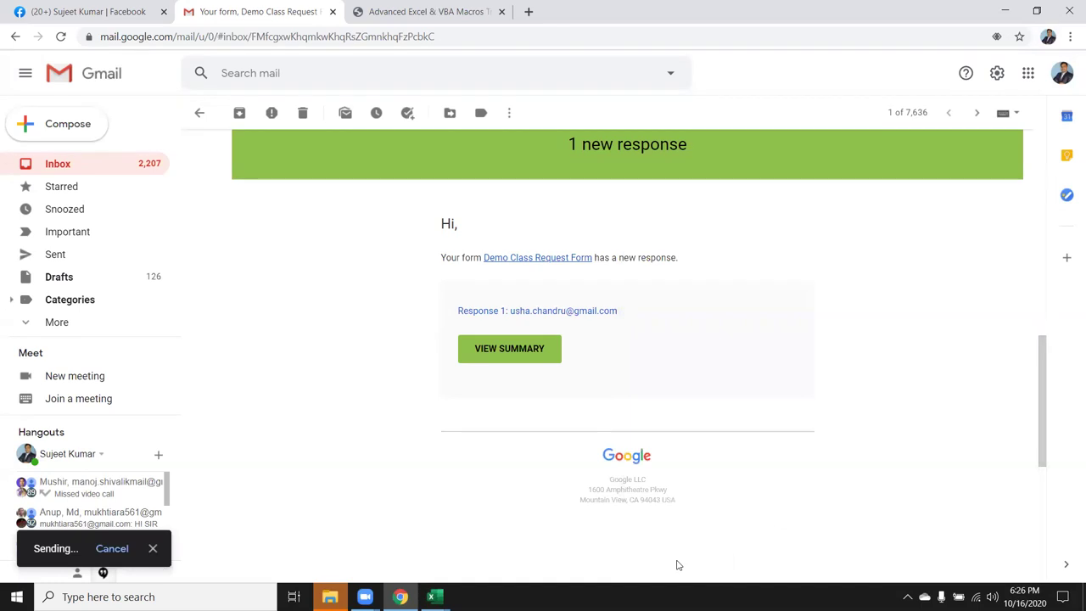
pyautogui.click(72, 169)
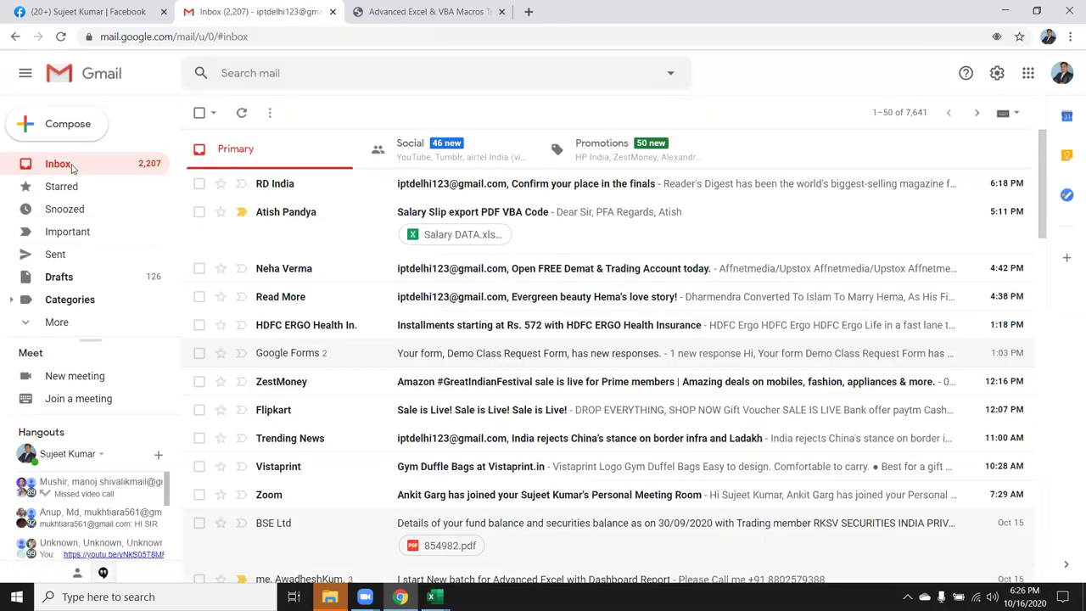